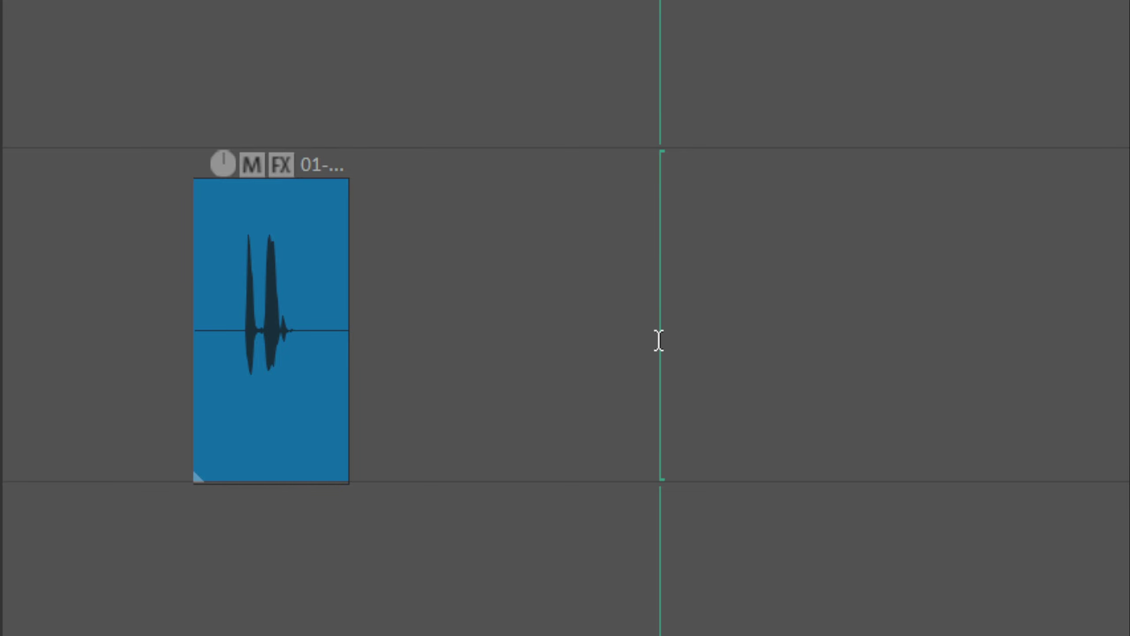
Step: Reset the FILBetter settings to their defaults and apply them
click(660, 346)
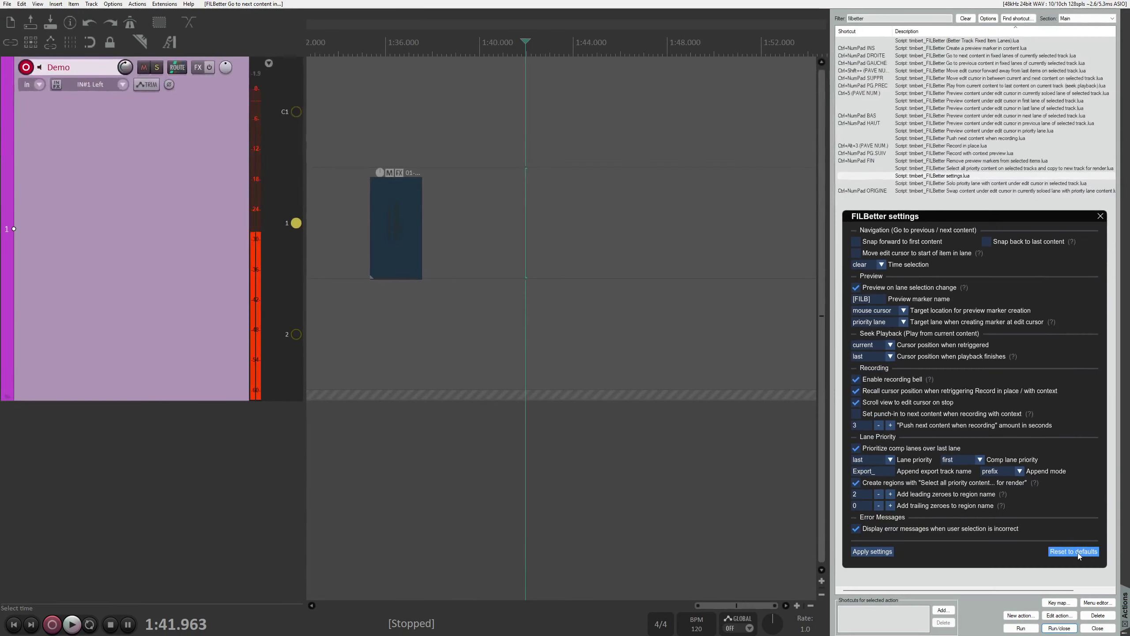
click(1075, 553)
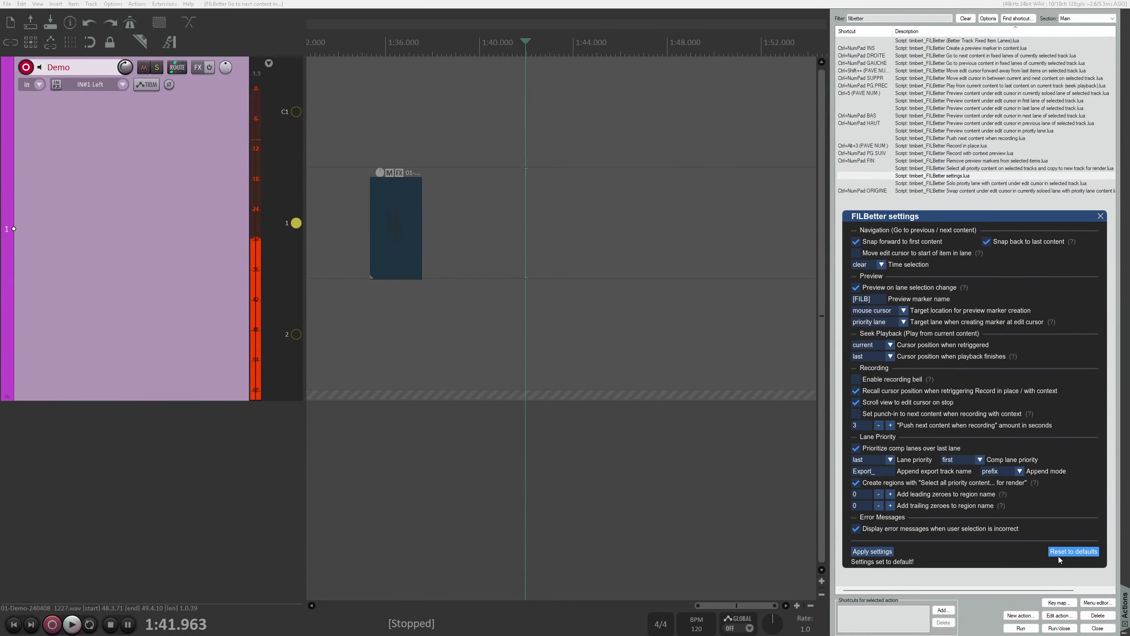
click(868, 551)
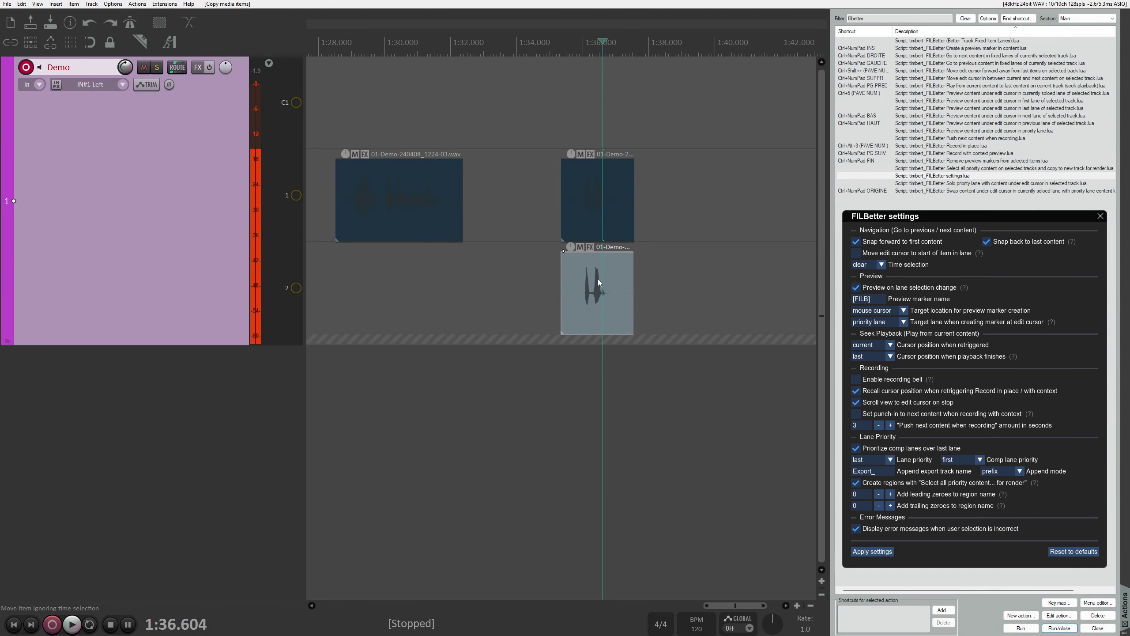
Step: Copy the last lane 1 item into lanes 2 and 3, and shift the copies progressively later in time
click(600, 216)
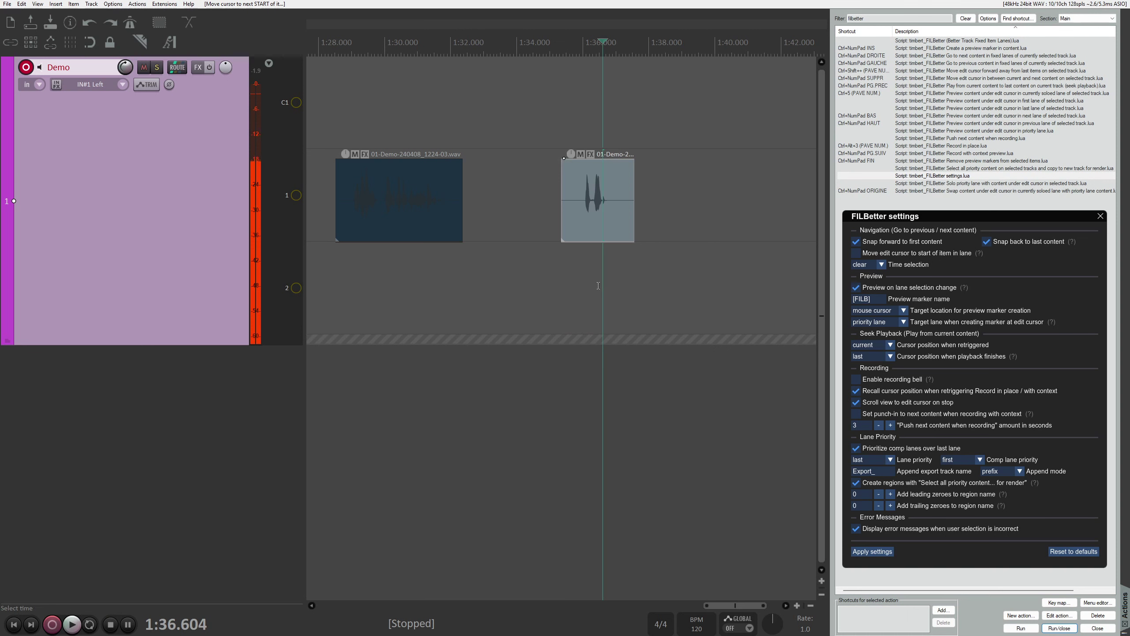
drag(604, 211, 588, 383)
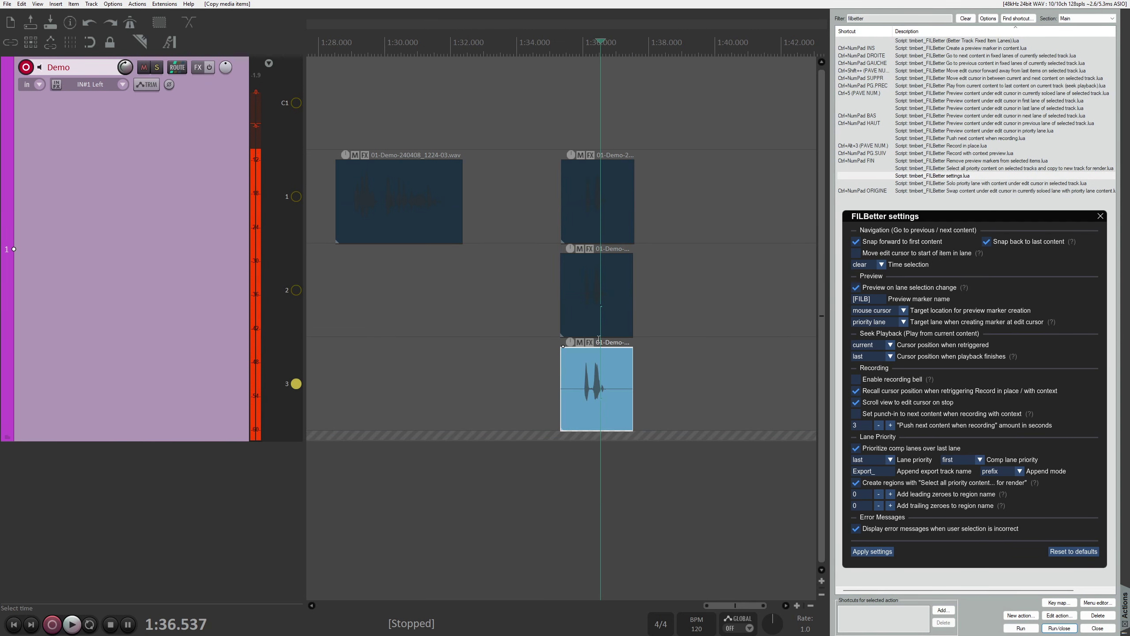
scroll(569, 387, up, 4)
click(548, 409)
drag(526, 407, 605, 403)
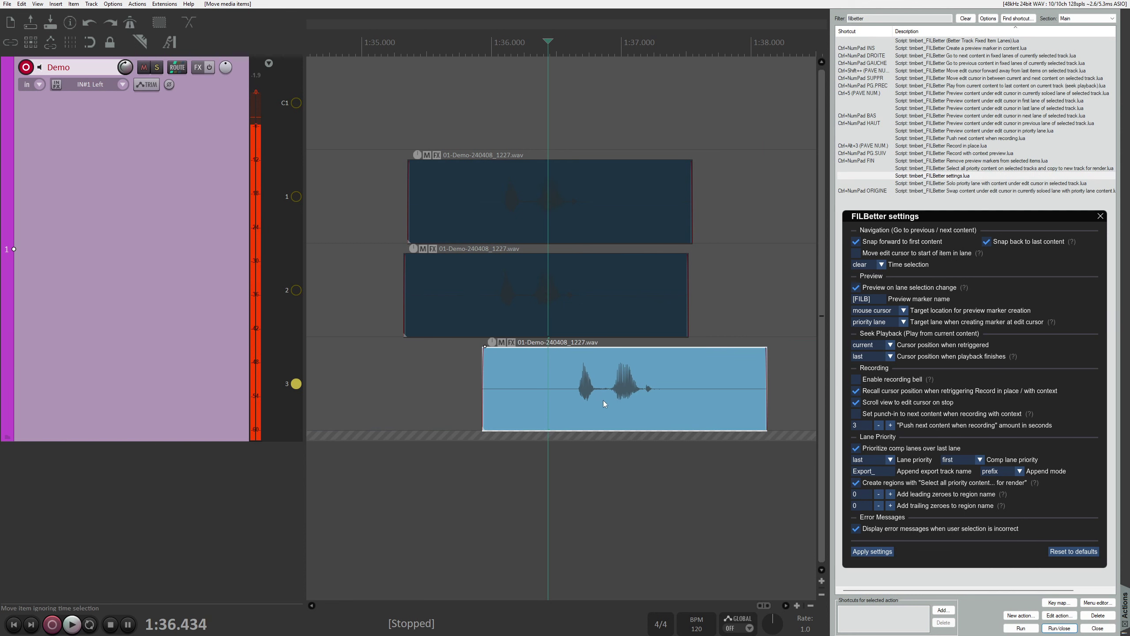
drag(538, 314, 561, 314)
Step: Place the edit cursor just before the stacked items, go to the next content and preview each lane down to lane 3
click(390, 196)
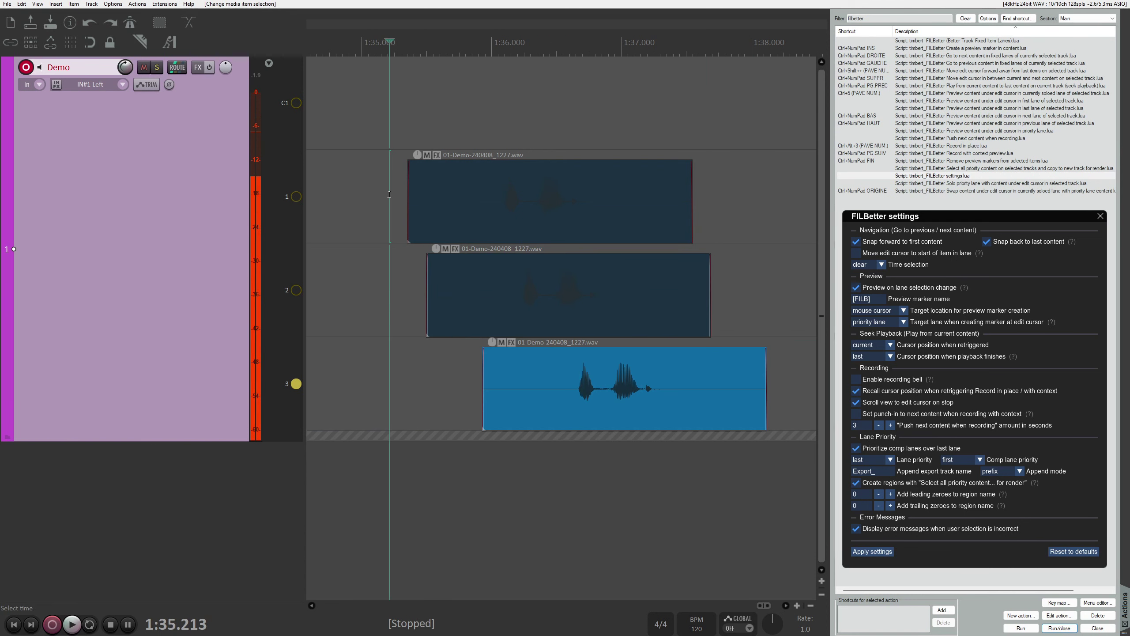
key(ctrl+KP_Right)
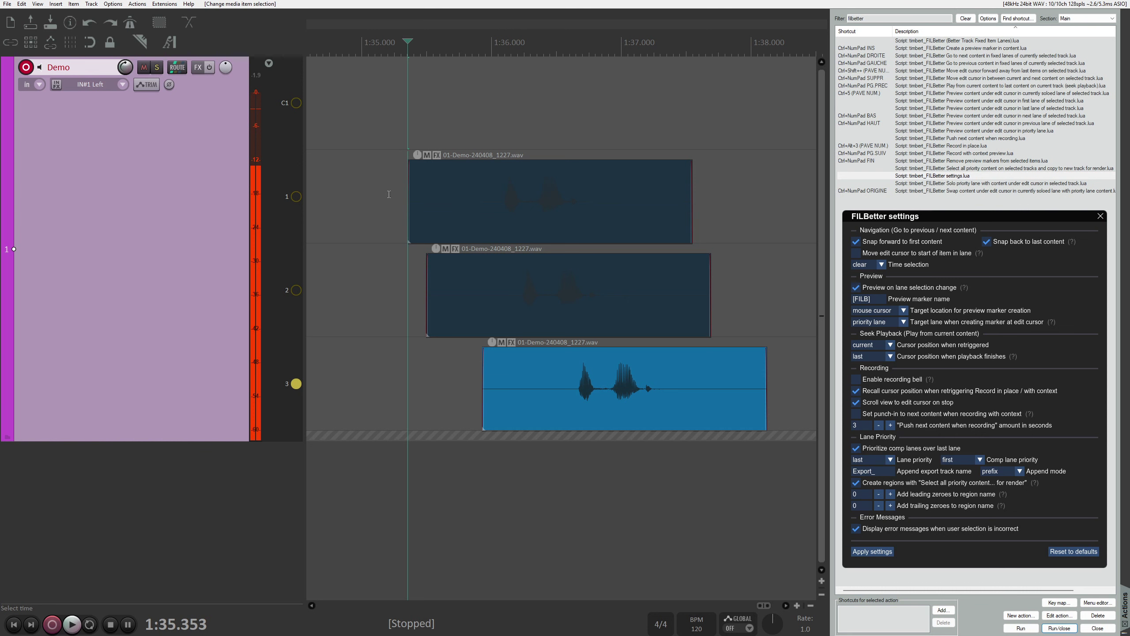
key(ctrl+KP_Down)
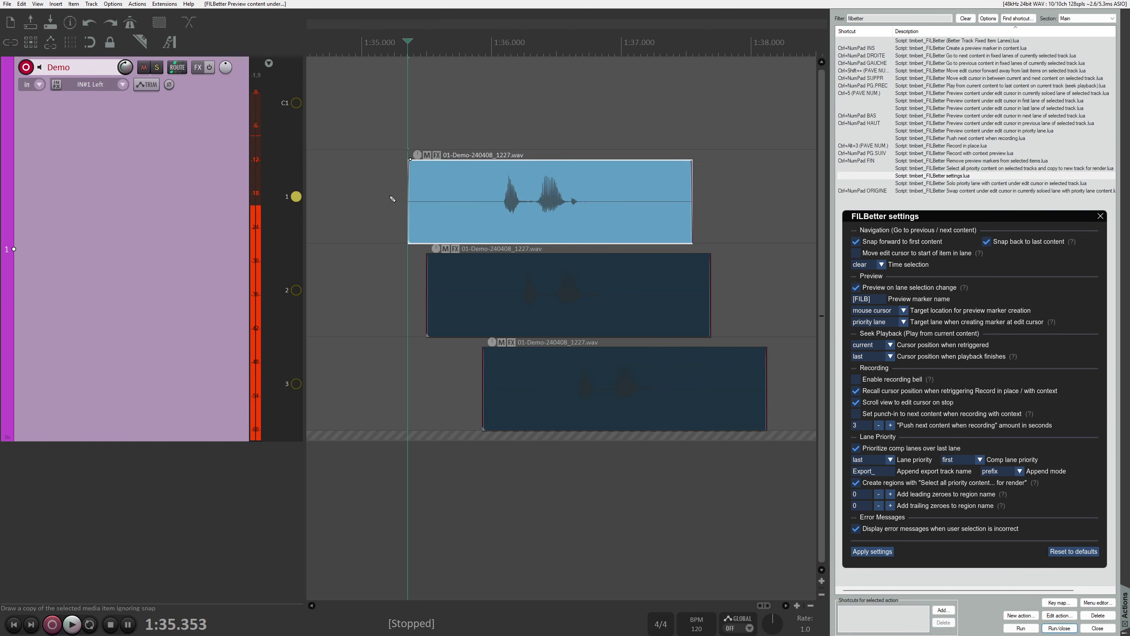
key(ctrl+KP_Down)
key(ctrl+KP_Down)
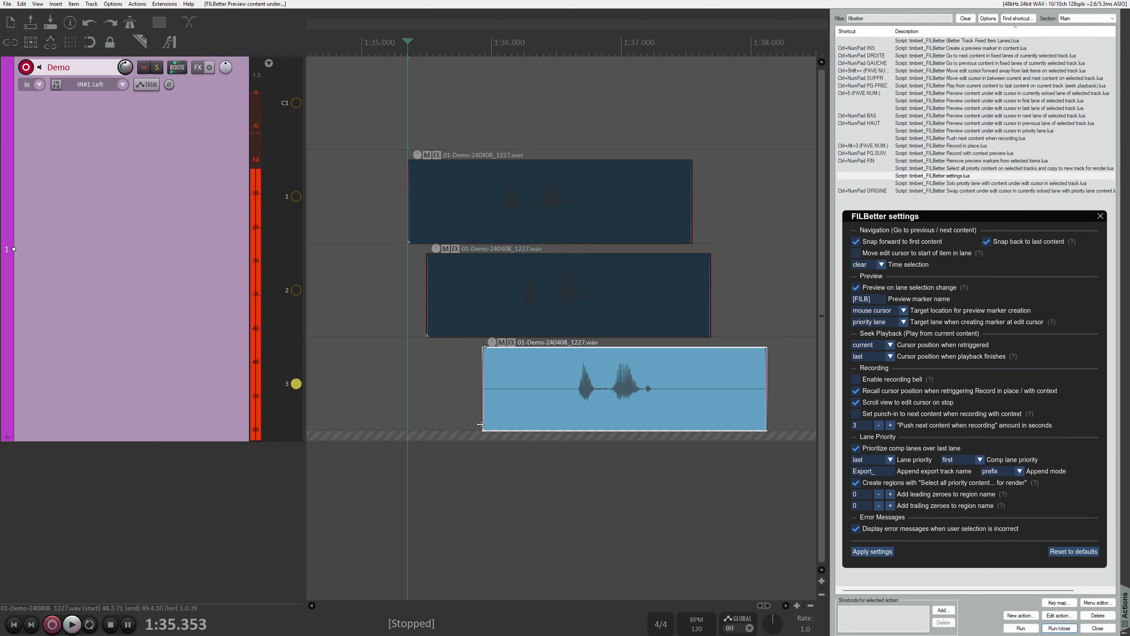
Step: Play and stop the lane 3 item from the edit cursor twice
key(space)
key(space)
key(space)
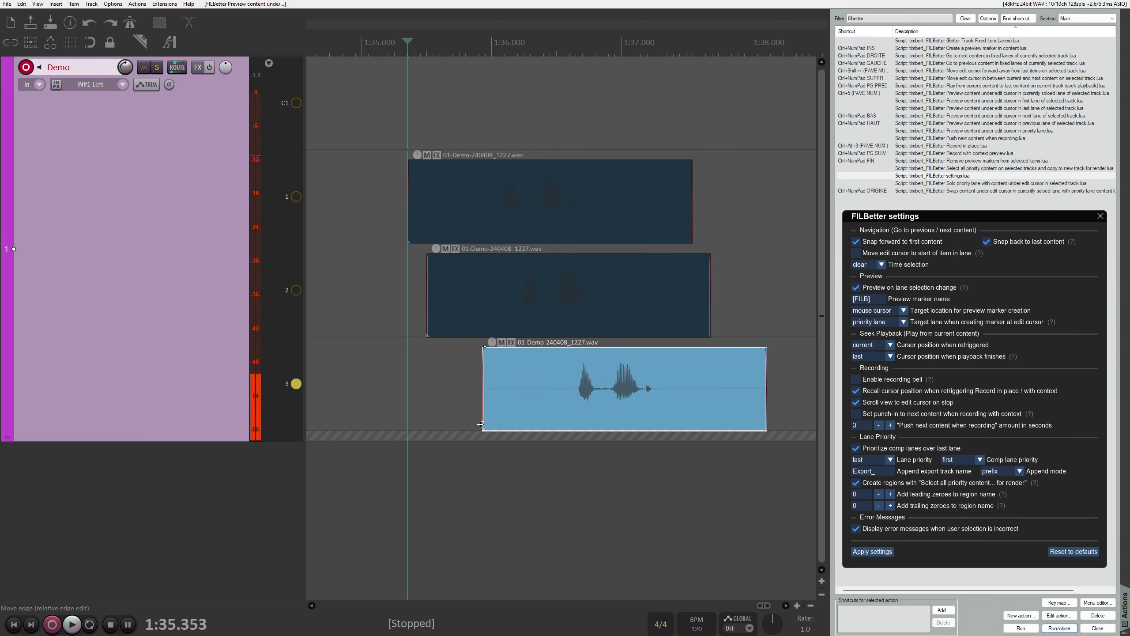
key(space)
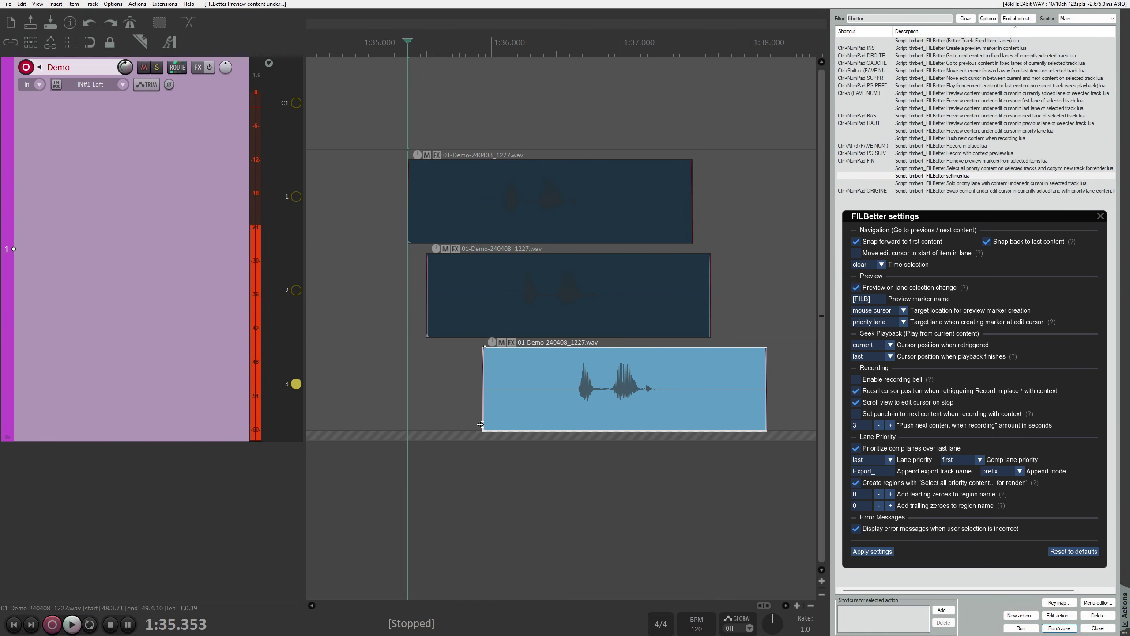
Step: Enable "Move edit cursor to start of item in lane", apply the settings and deselect the lane 3 item
click(992, 259)
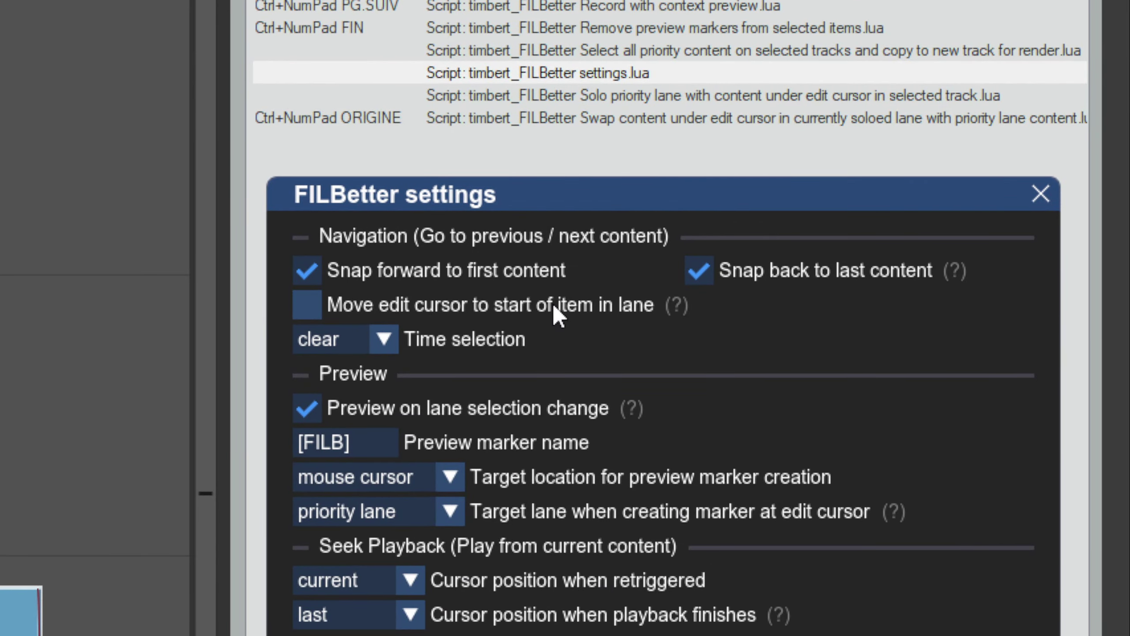
click(553, 304)
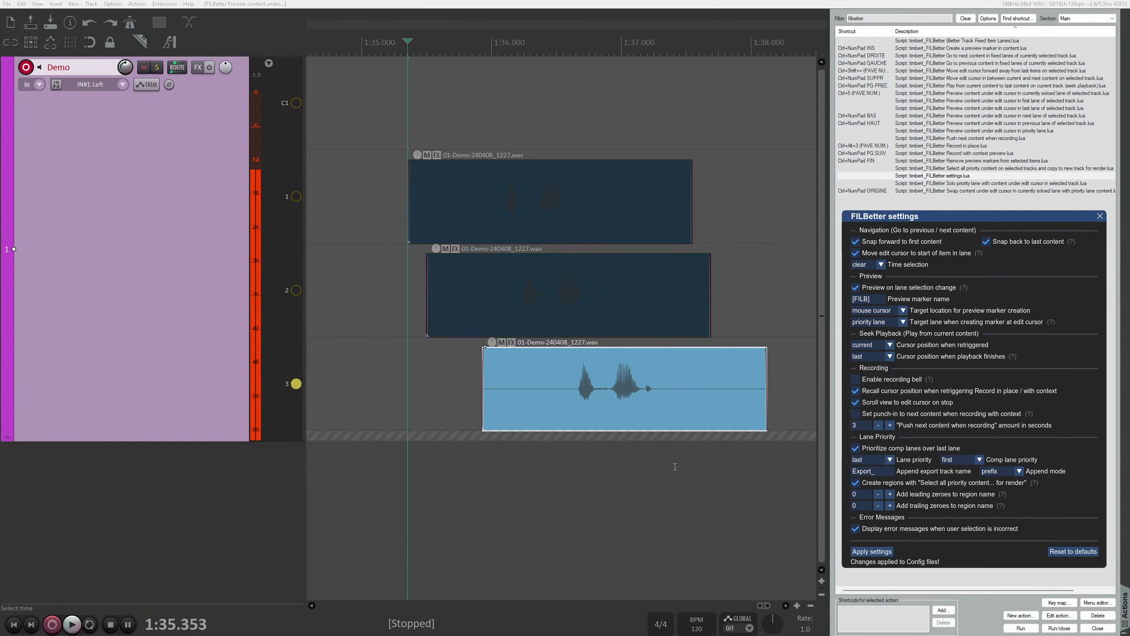
click(675, 466)
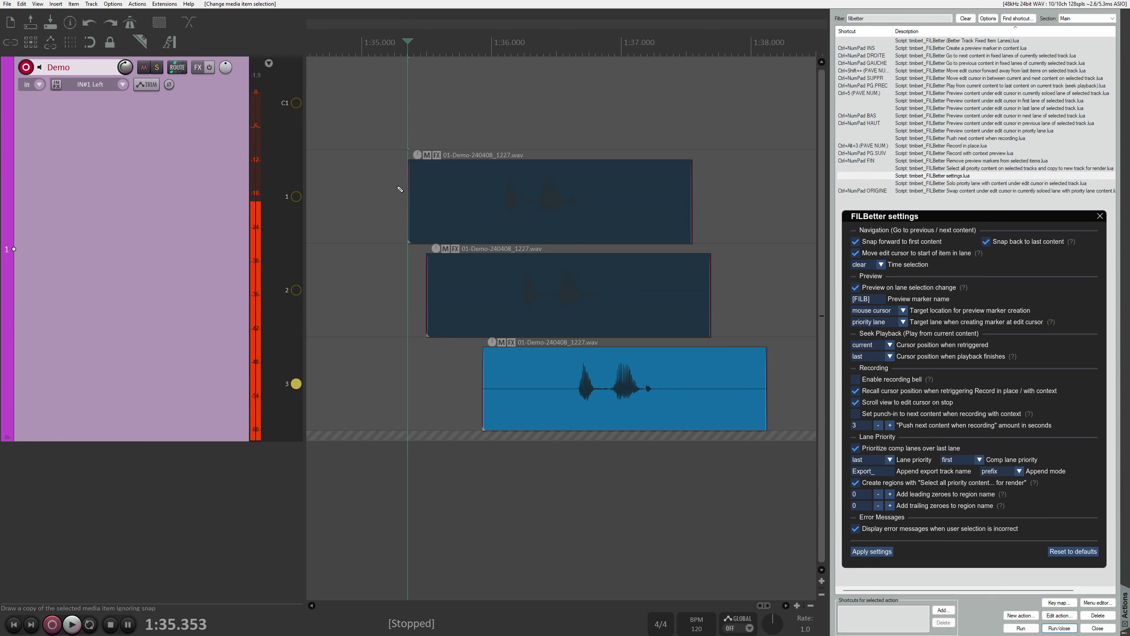
Step: Cycle the content preview up and down through lanes 1 to 3 to check how the edit cursor follows each item's start
key(ctrl+KP_Up)
key(ctrl+KP_Down)
key(ctrl+KP_Down)
key(ctrl+KP_Up)
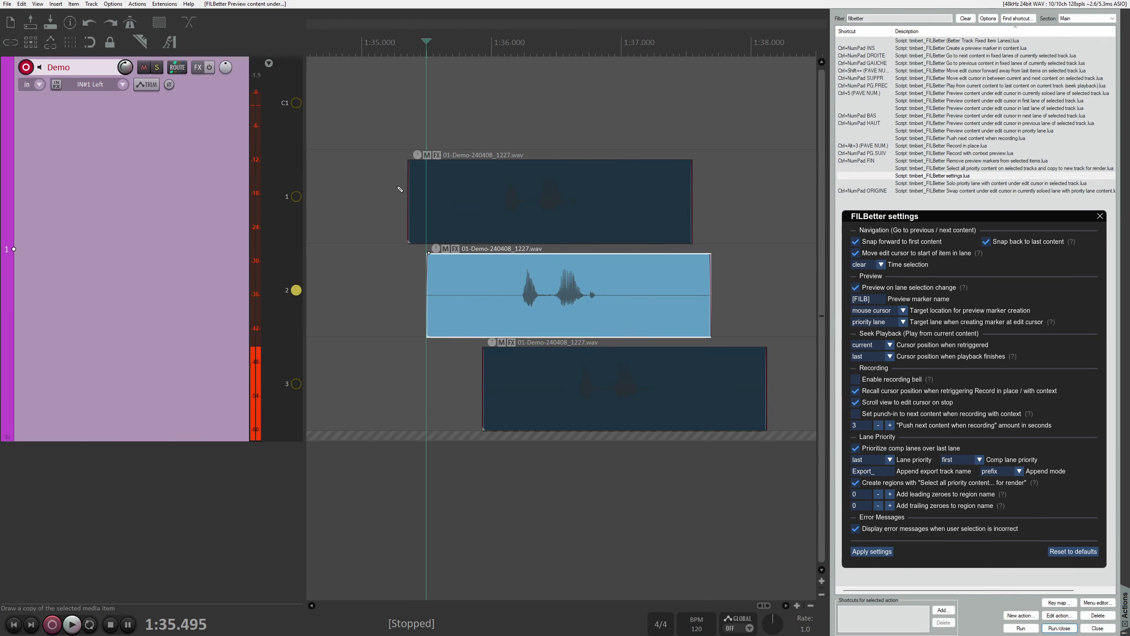
key(ctrl+KP_Down)
key(ctrl+KP_Down)
key(ctrl+KP_Down)
key(ctrl+KP_Down)
key(ctrl+KP_Down)
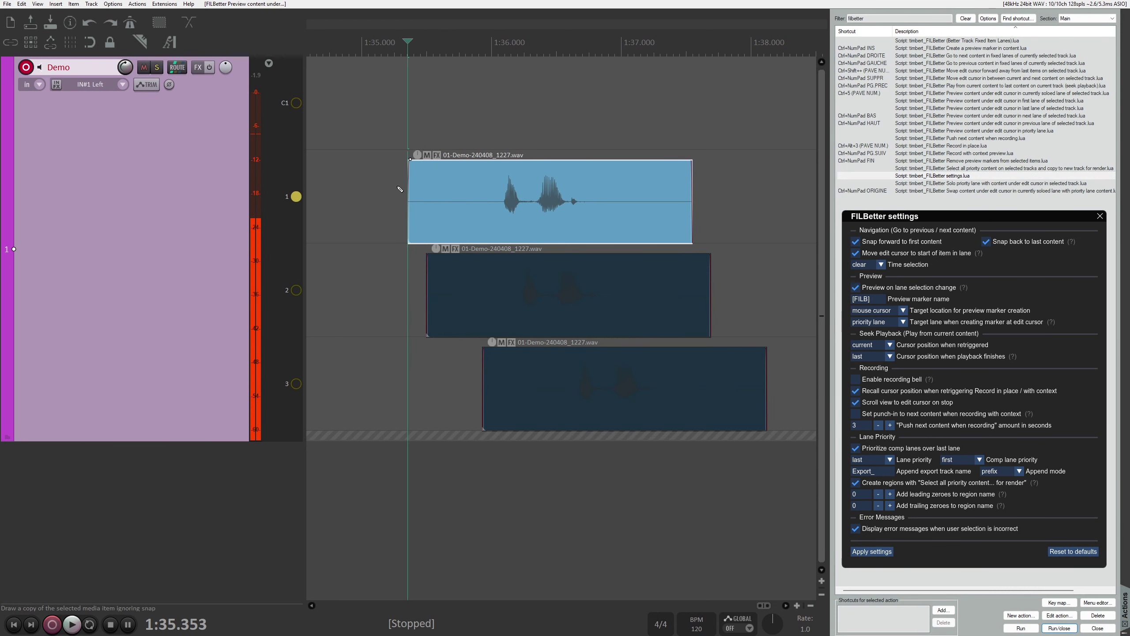
key(ctrl+KP_Down)
key(ctrl+KP_Down)
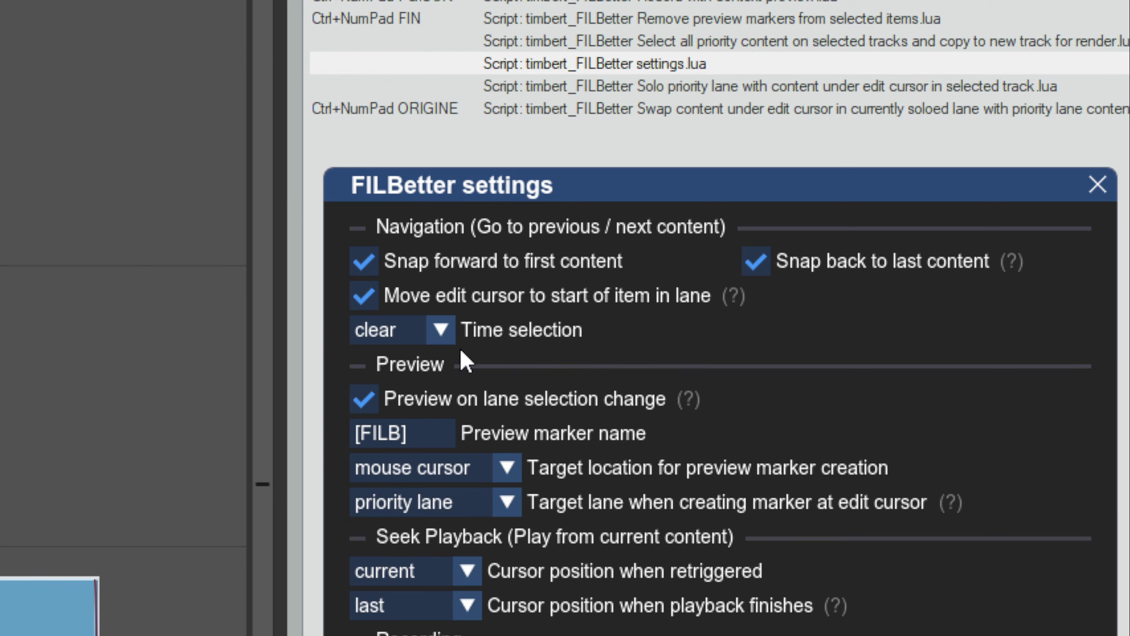
Step: Make a time selection past the last items, place the edit cursor inside it and navigate to neighbouring content to clear it
click(20, 360)
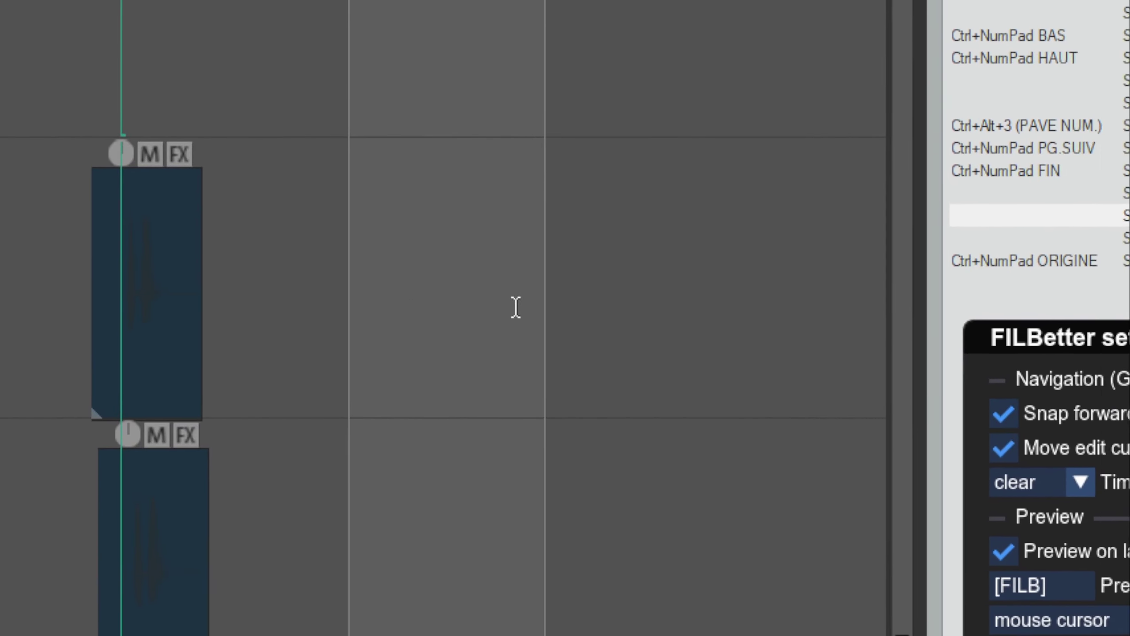
click(563, 314)
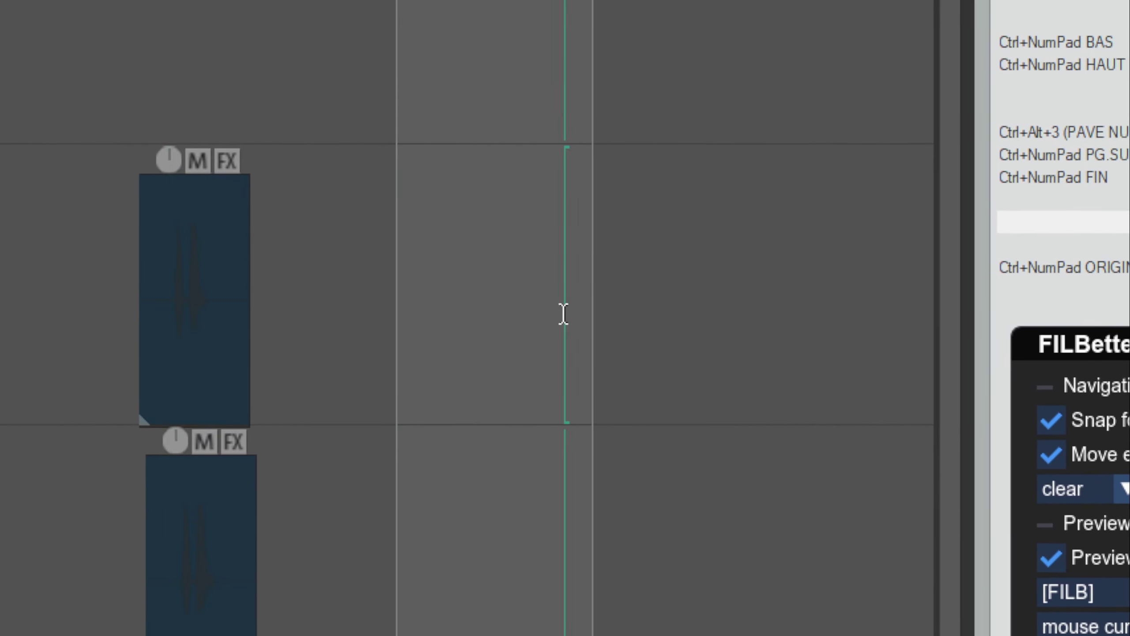
key(Escape)
key(Home)
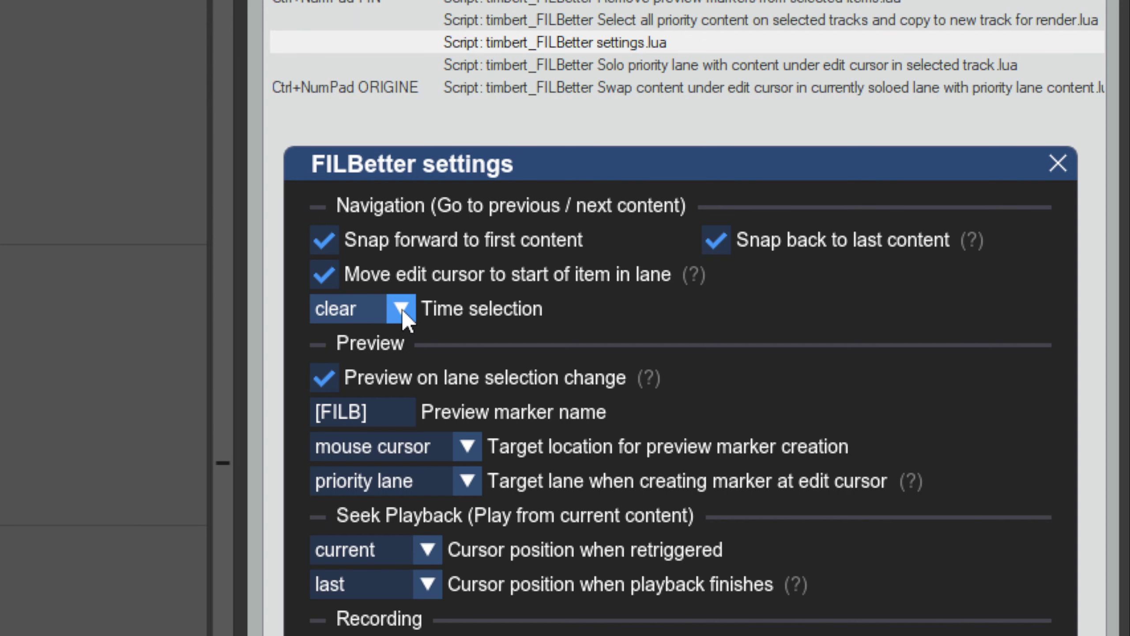
Step: Set the navigation Time selection option to recall and apply the settings
click(401, 309)
click(398, 352)
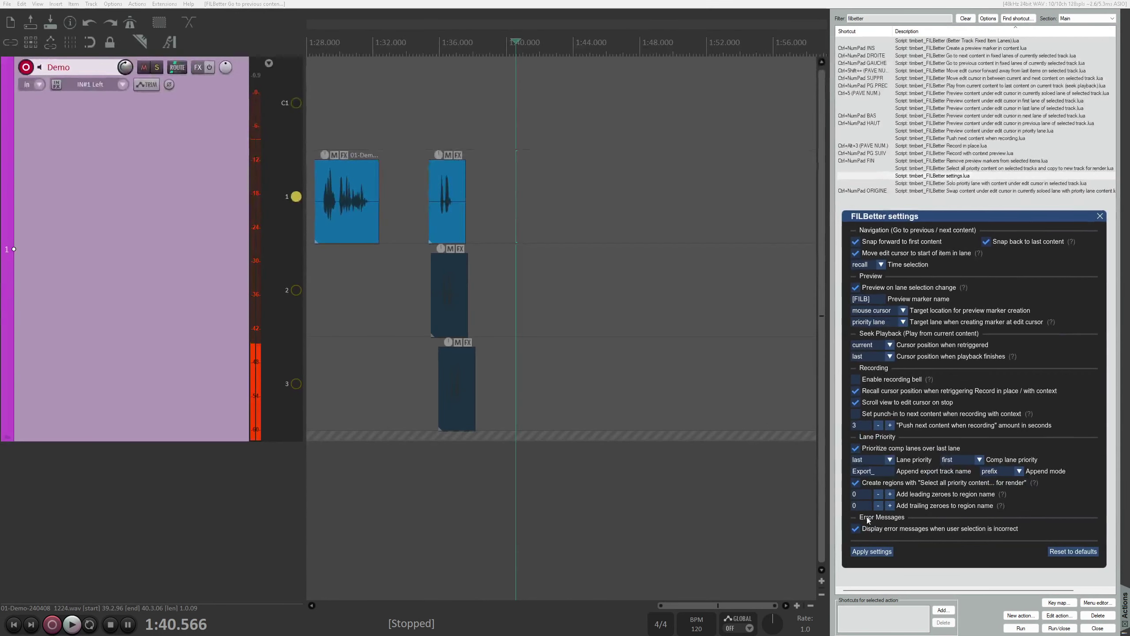
click(872, 551)
Step: Make a time selection about 6 s long past the last items, place the edit cursor before it and navigate between content
drag(570, 191, 666, 198)
click(514, 200)
key(ctrl+KP_Right)
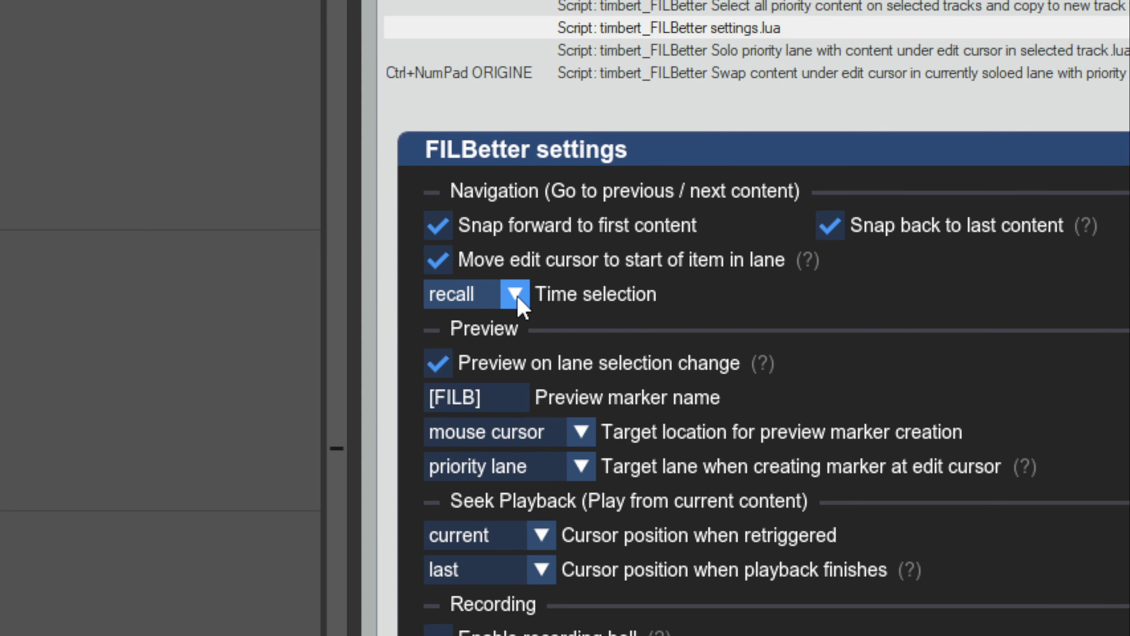
Step: Set the navigation Time selection option to content and apply the settings
click(519, 299)
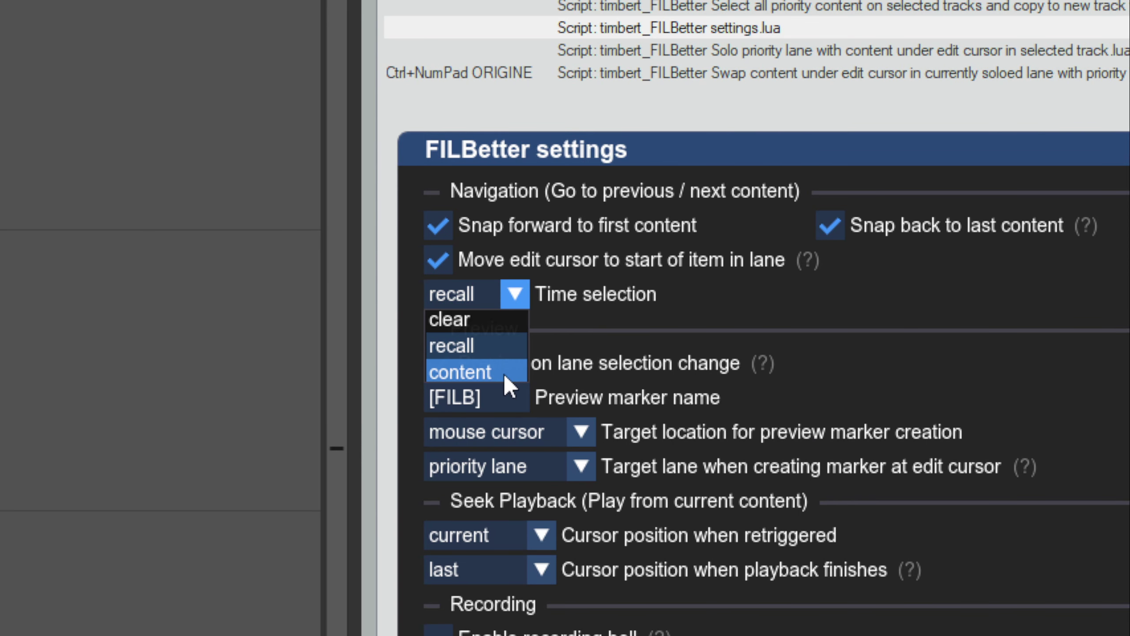
click(503, 373)
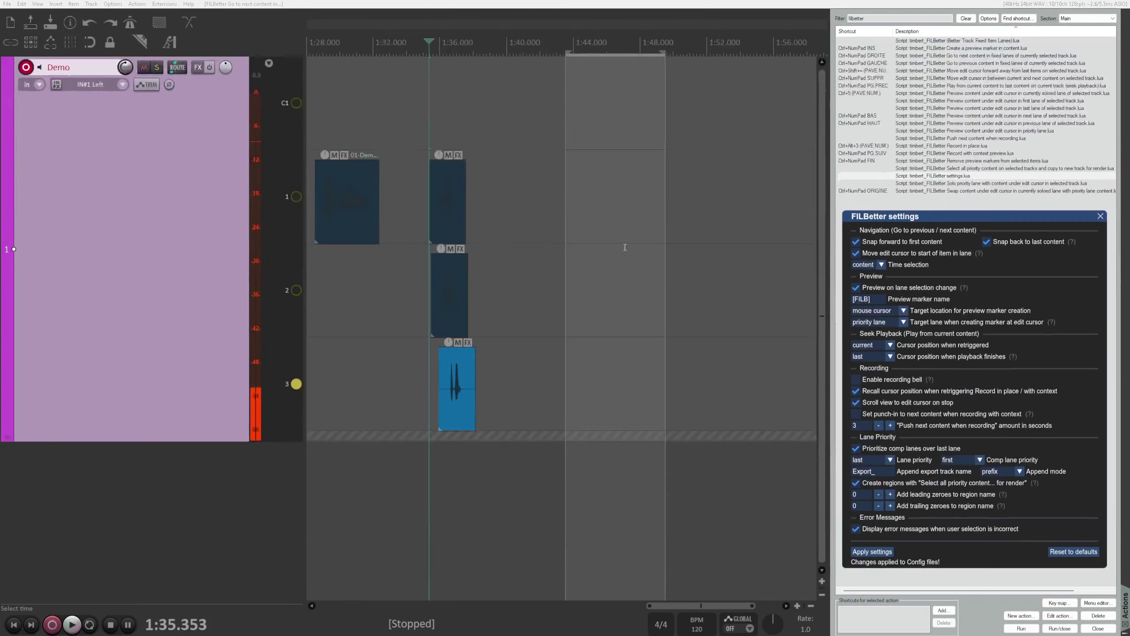
Step: Navigate back through the previous contents to the item at about 1:17 and forward again to the stacked items
key(ctrl+KP_Right)
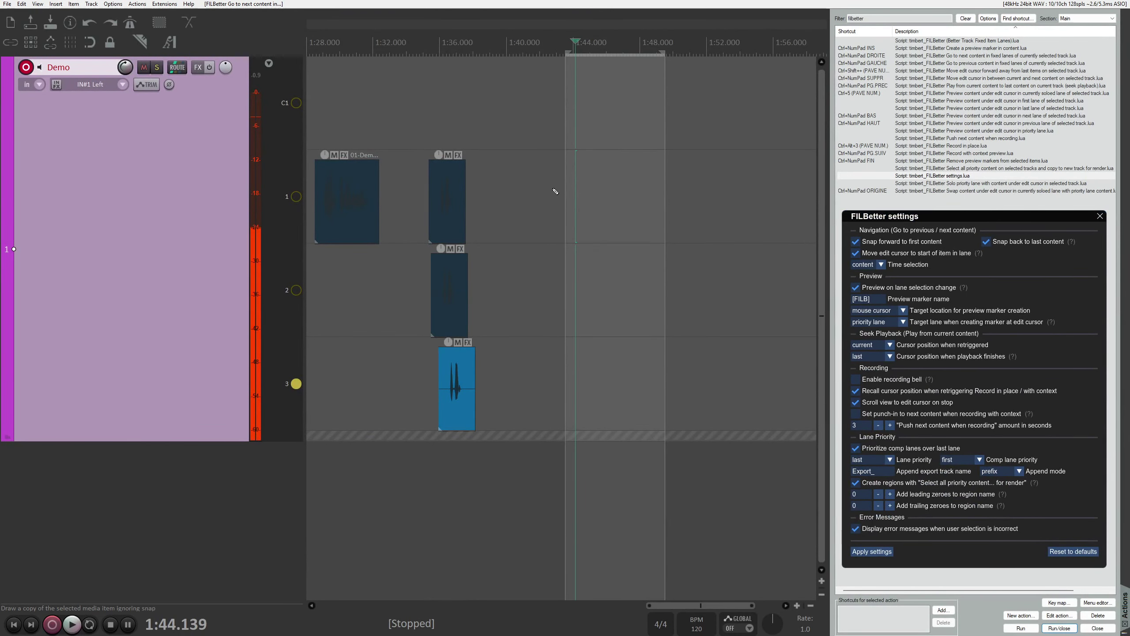
key(ctrl+KP_Left)
key(ctrl+KP_Left)
key(ctrl+KP_Left)
key(ctrl+KP_Left)
key(ctrl+KP_Left)
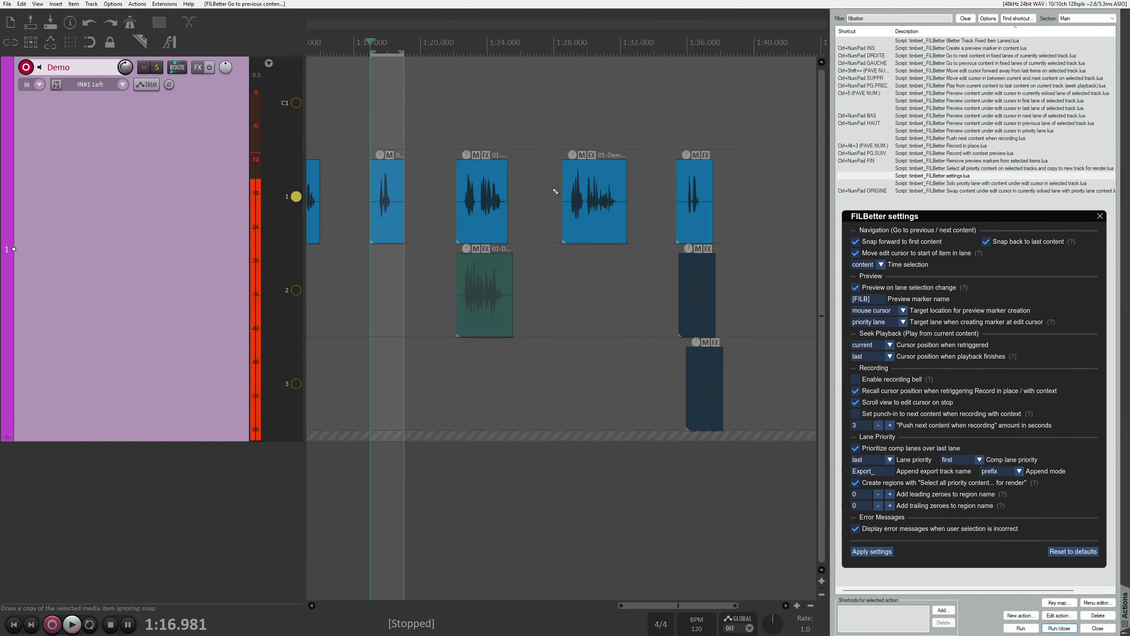
key(ctrl+KP_Right)
key(ctrl+KP_Right)
key(ctrl+KP_Right)
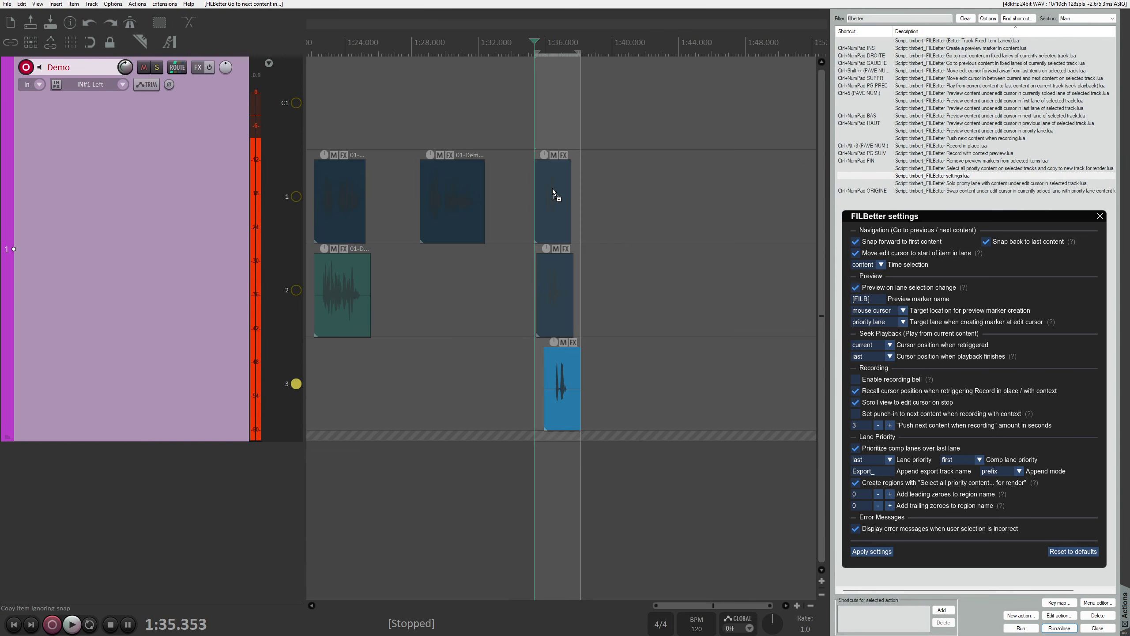
drag(557, 191, 544, 255)
drag(355, 115, 684, 479)
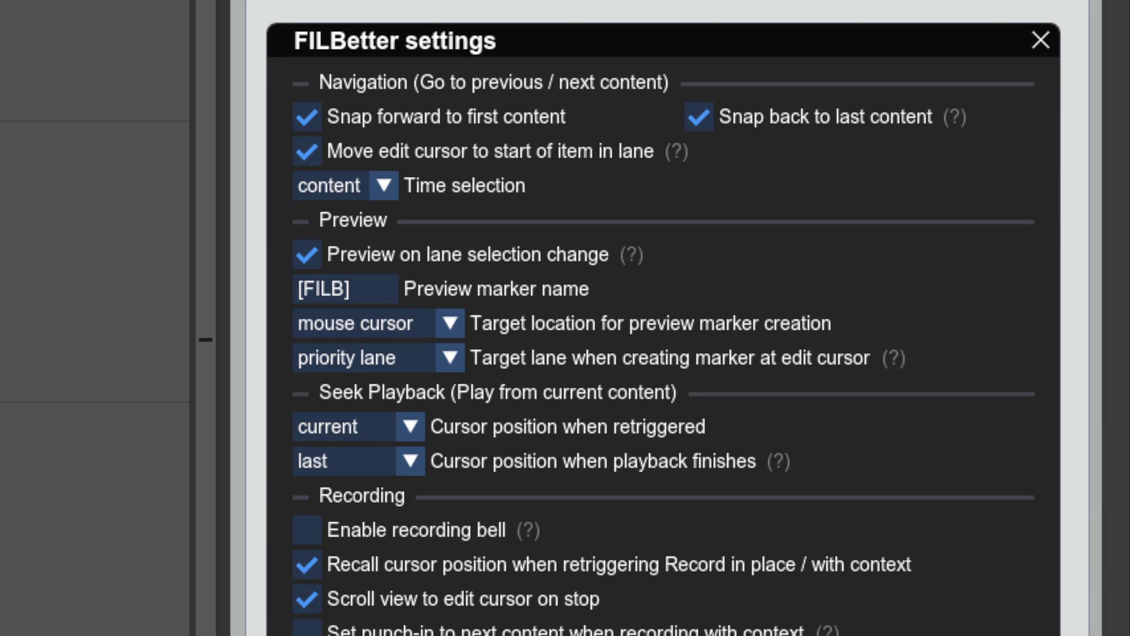
Step: Turn off "Preview on lane selection change" in the Preview settings
click(335, 262)
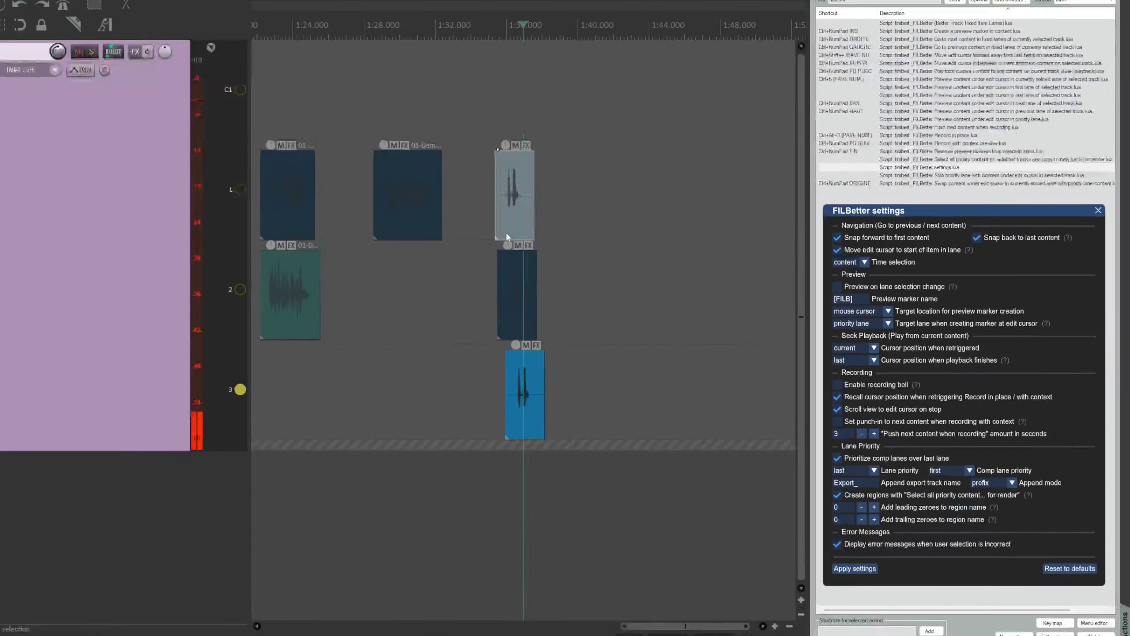
Step: Select the last lane 1 item and switch repeatedly through the stacked lanes with lane selection preview off
click(535, 231)
scroll(534, 227, up, 5)
click(580, 223)
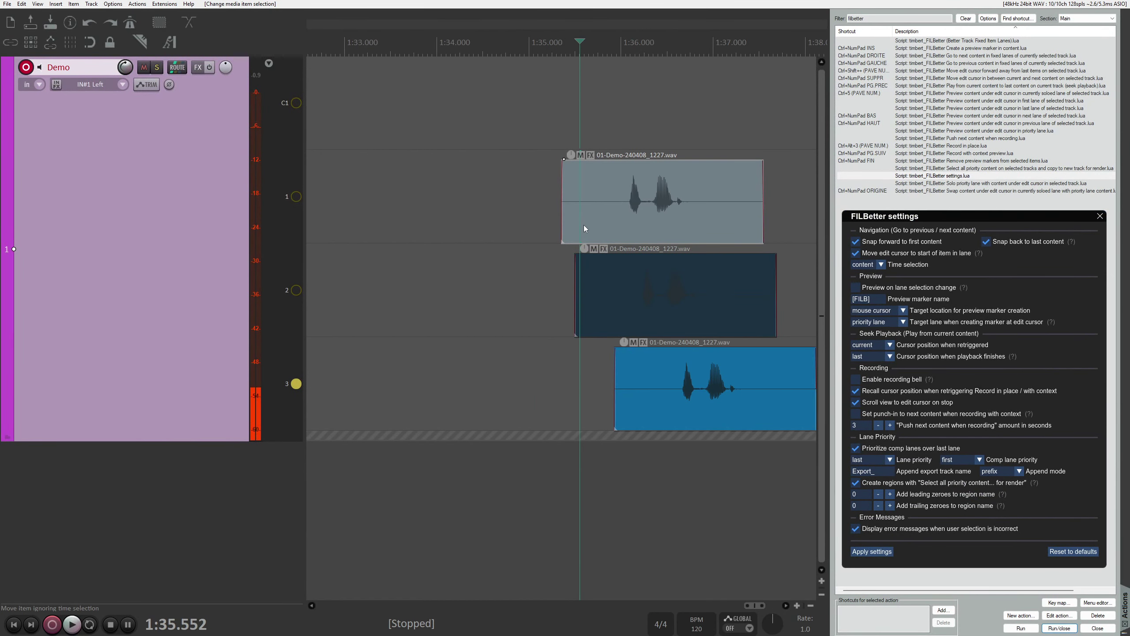
key(ctrl+Down)
key(ctrl+Down)
key(ctrl+Down)
key(ctrl+Down)
key(ctrl+Down)
key(ctrl+Down)
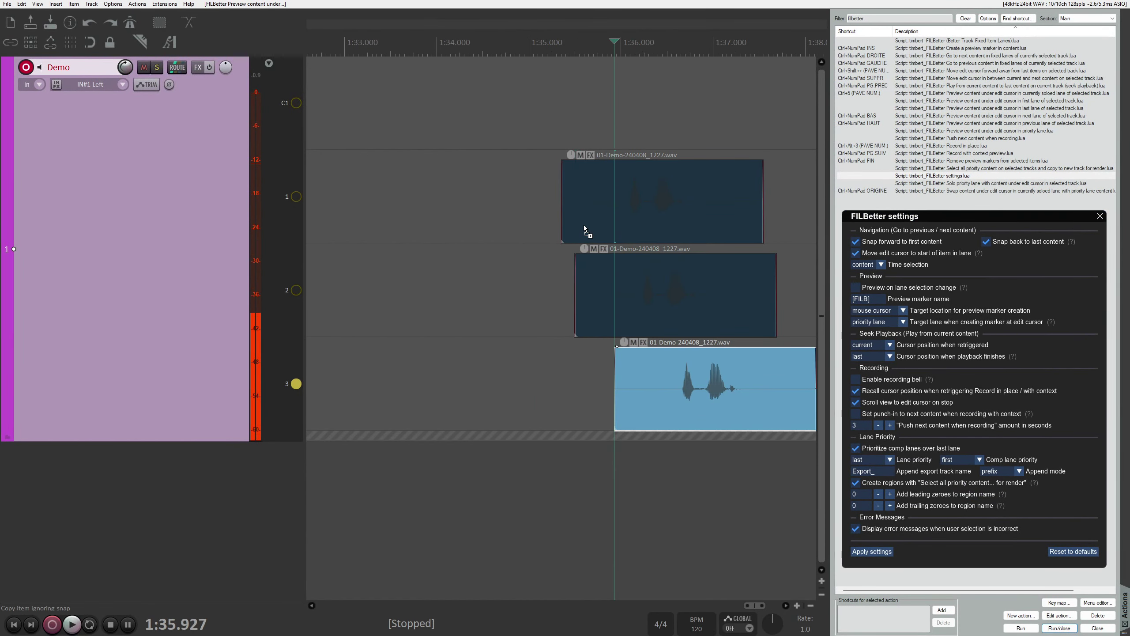
key(ctrl+Down)
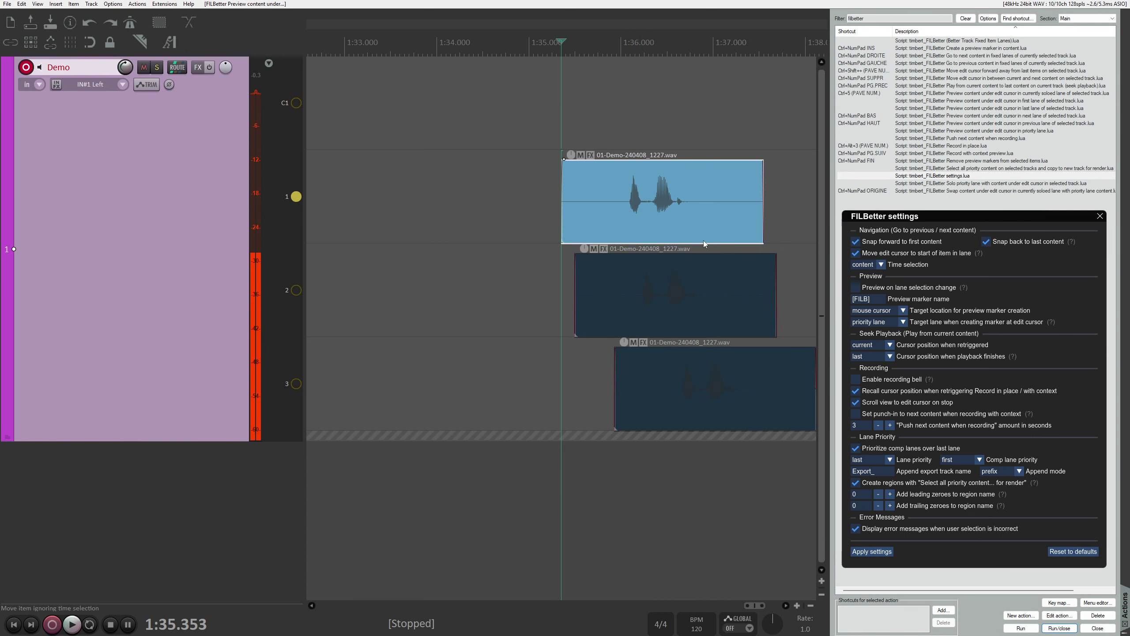
Step: Switch down through the lanes of the stacked items and back up to compare the takes
key(ctrl+KP_Down)
key(ctrl+KP_Down)
key(ctrl+KP_Down)
key(ctrl+KP_Down)
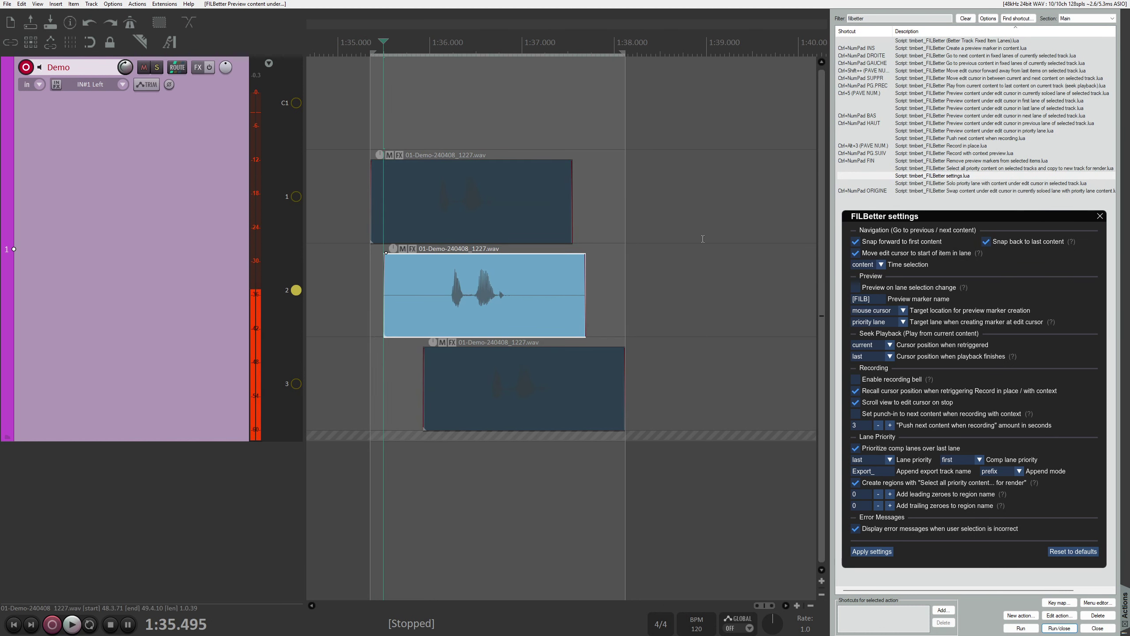
key(ctrl+KP_Up)
key(ctrl+KP_Up)
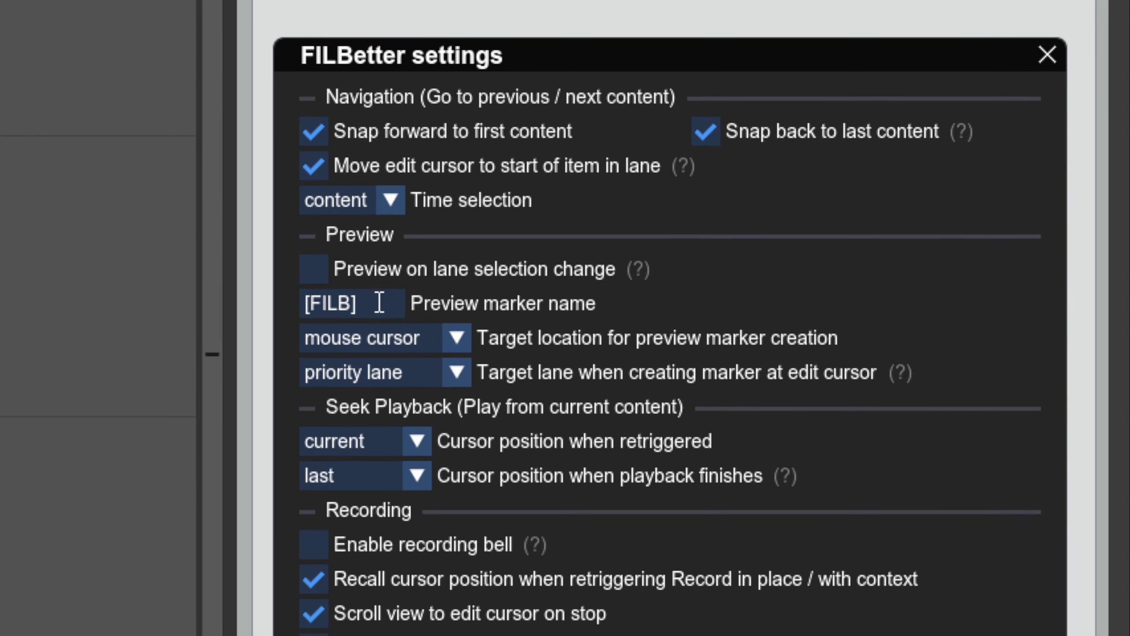
Step: Set the preview marker name to "Test"
click(855, 297)
double_click(312, 301)
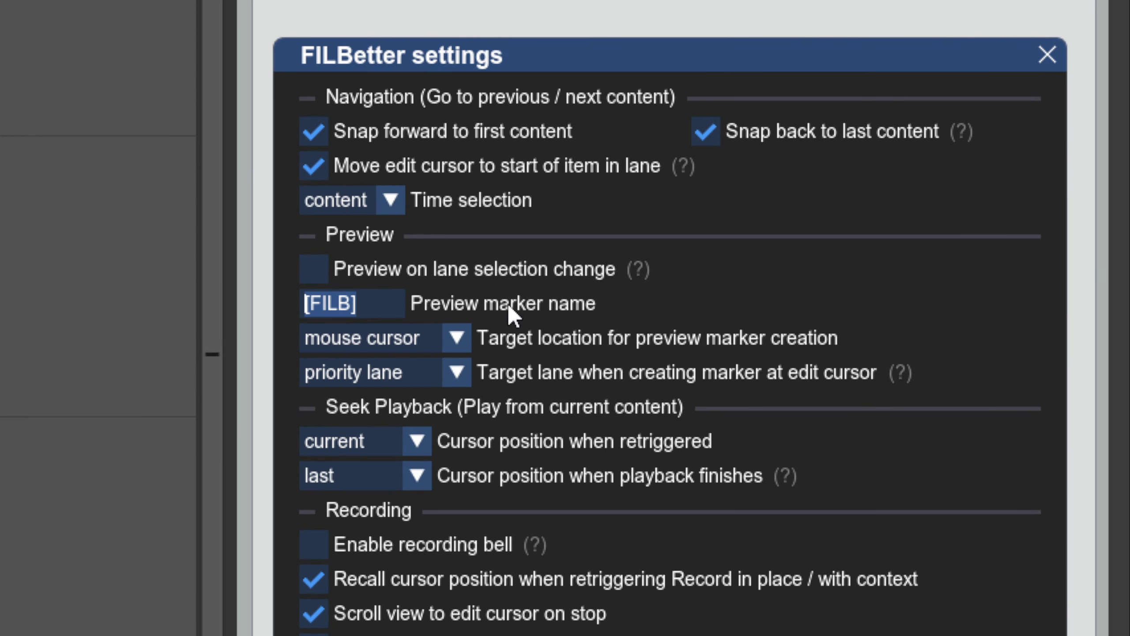
drag(361, 303, 266, 304)
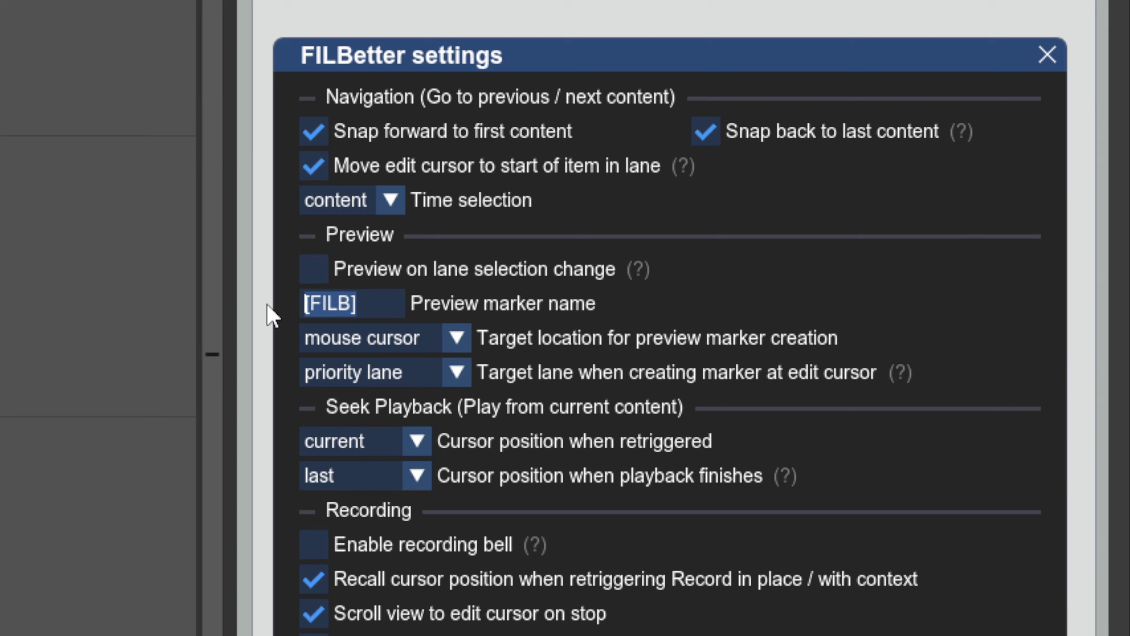
click(383, 308)
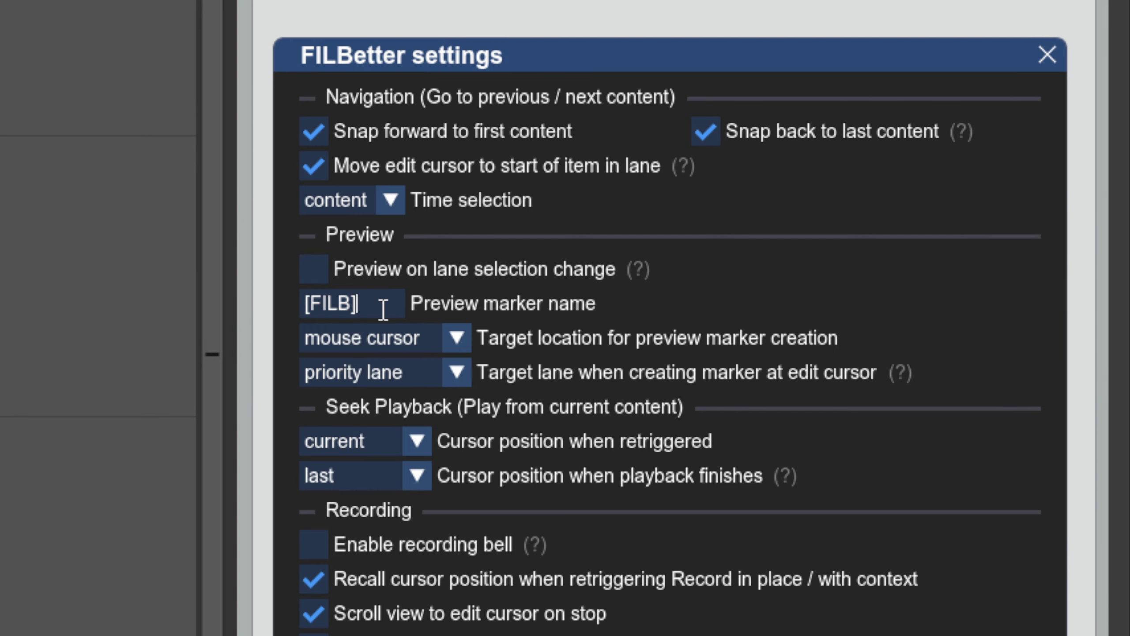
double_click(383, 308)
text(Te)
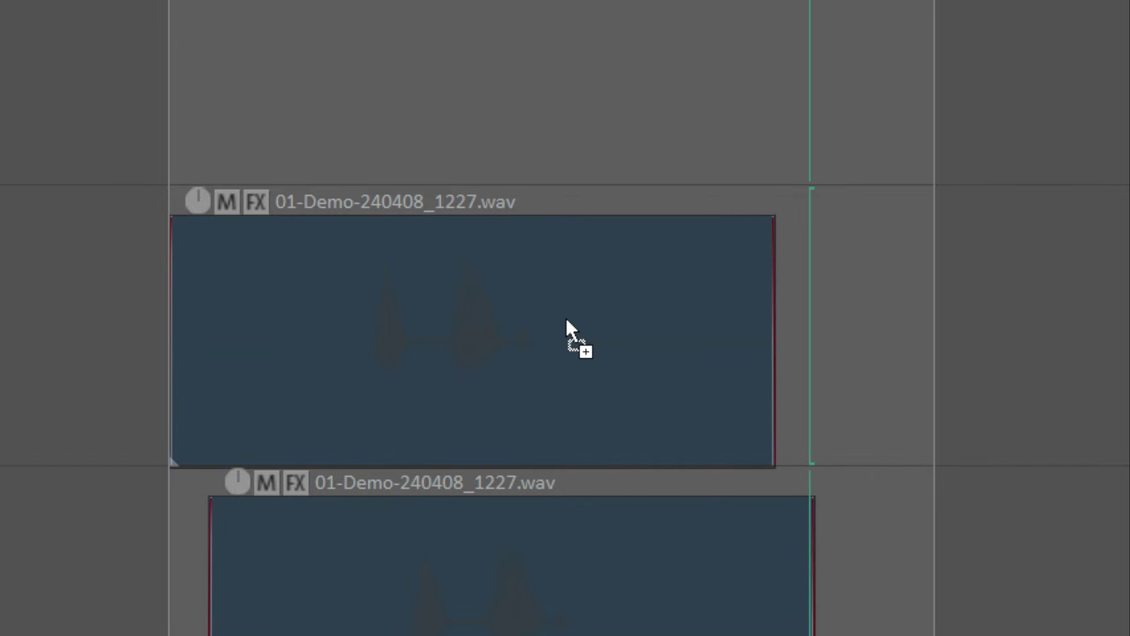
Step: Create a "Test" preview marker at the mouse cursor in the lane 1 item
ctrl+click(566, 319)
ctrl+click(395, 335)
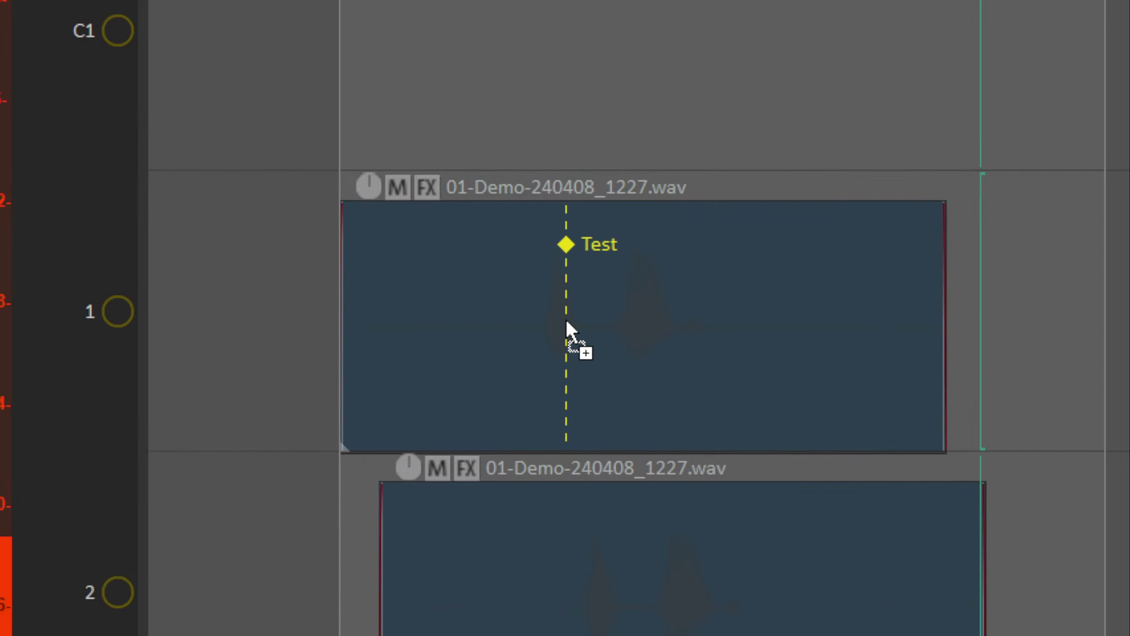
ctrl+click(669, 335)
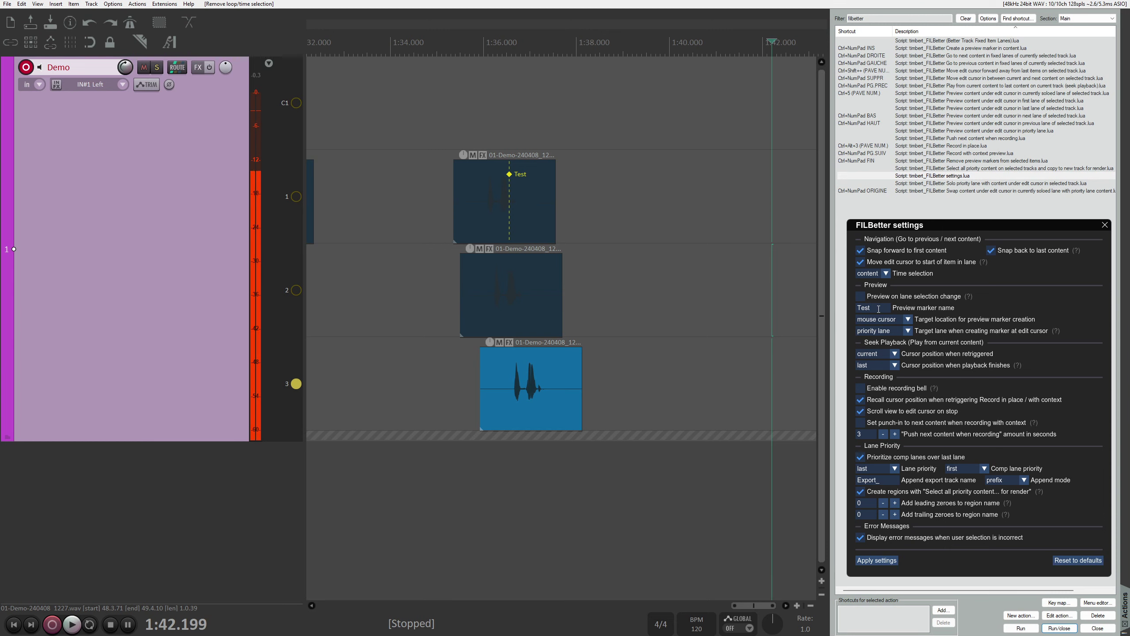
Step: Set the preview marker name to "FILB"
click(879, 308)
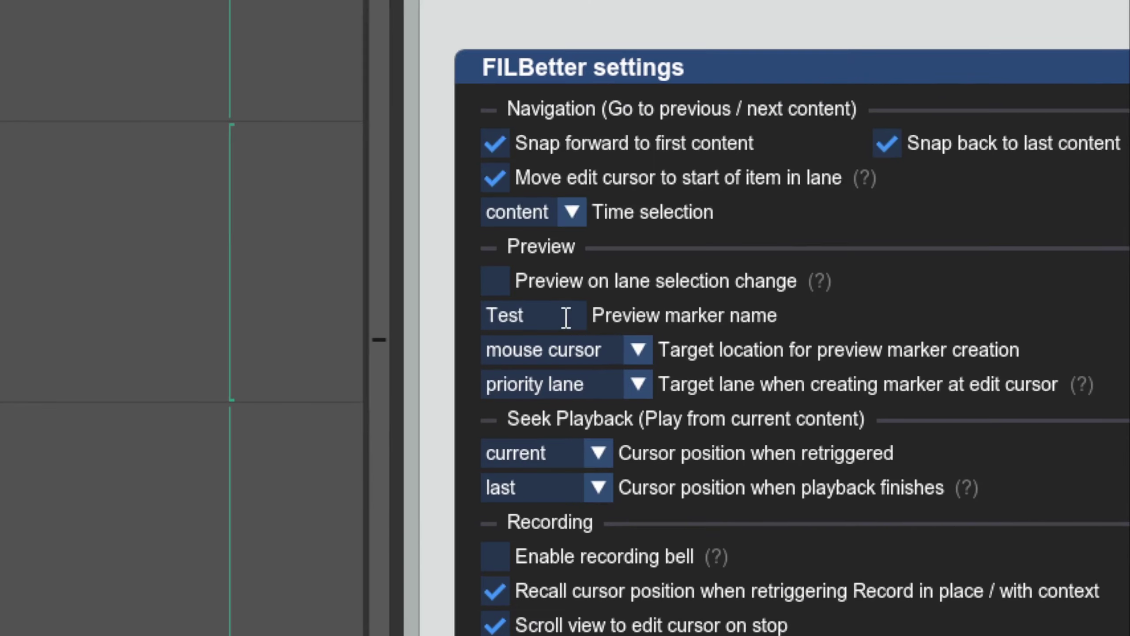
text(FIL)
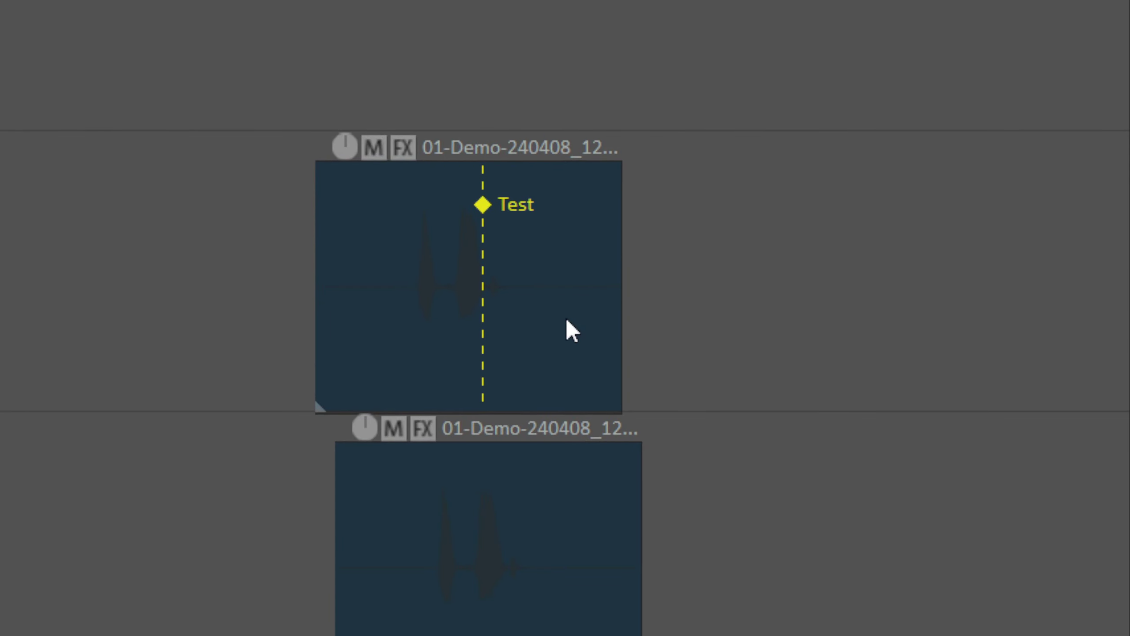
Step: Create a "FILB" preview marker in the lane 2 item and undo it
click(631, 501)
key(ctrl+m)
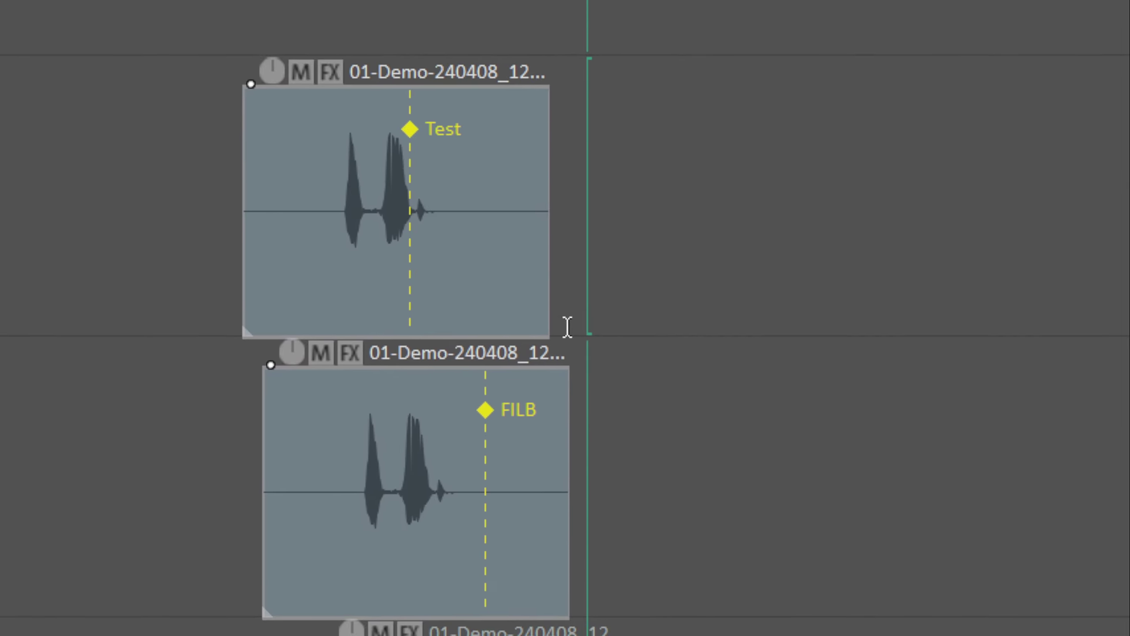
key(ctrl+z)
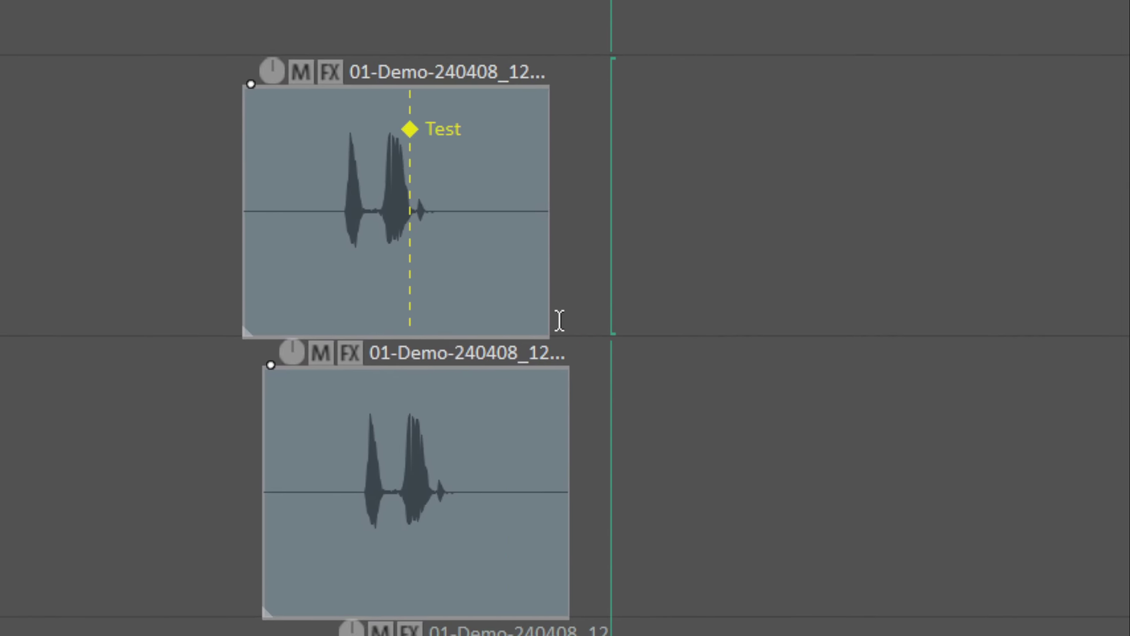
click(560, 320)
scroll(559, 320, down, 3)
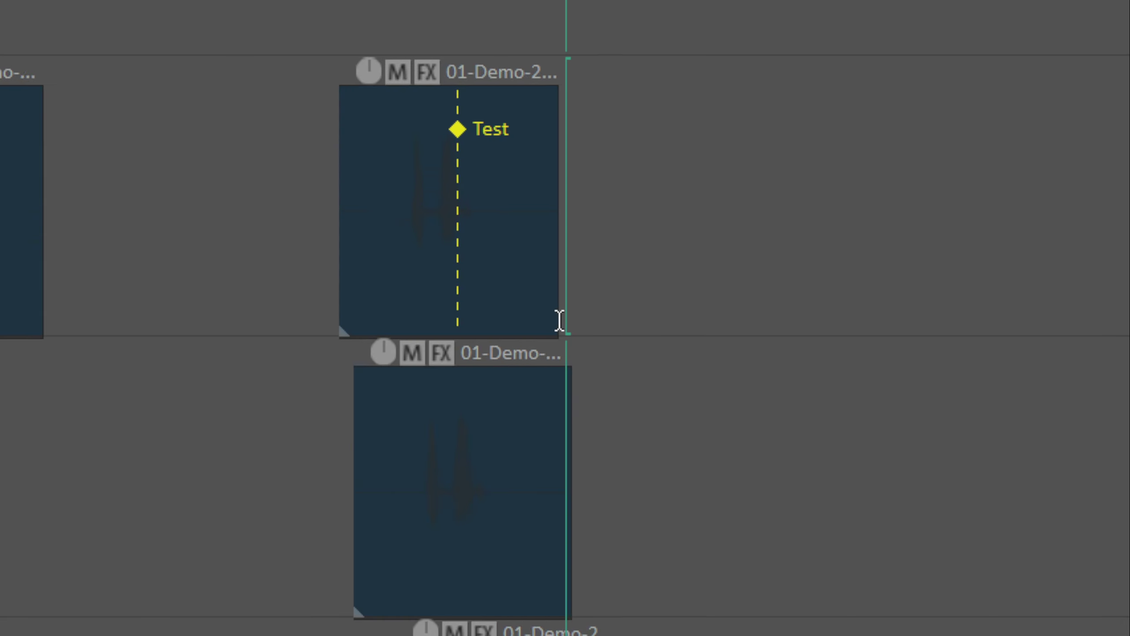
scroll(656, 292, up, 3)
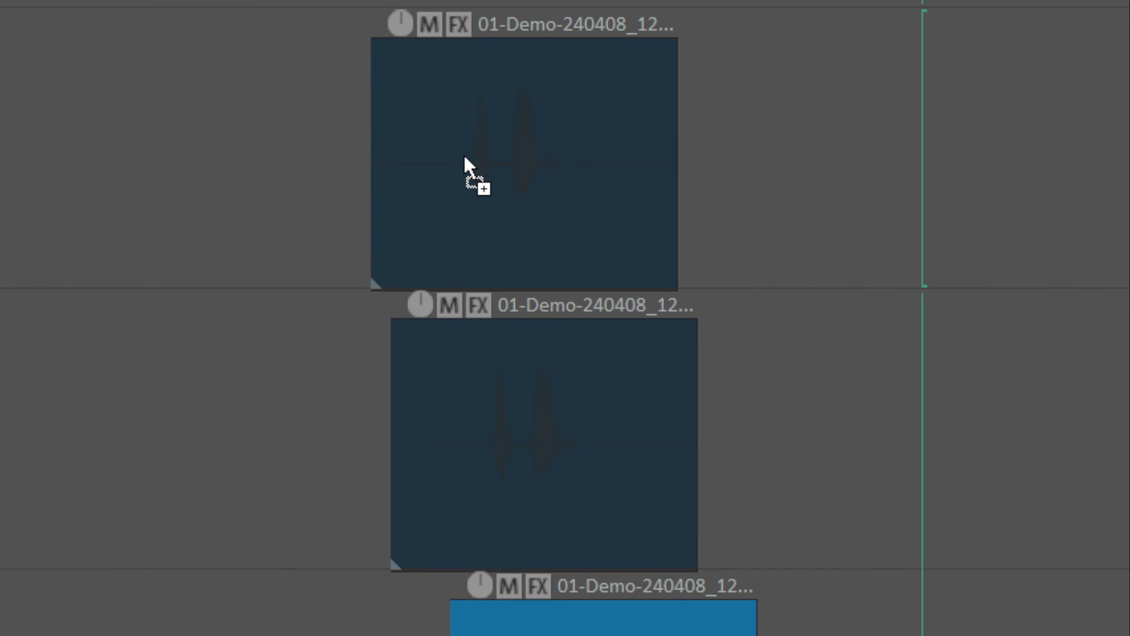
Step: Create [FILB] preview markers at the mouse cursor in the lane 1 and lane 2 items, replacing each at different points
click(464, 156)
click(494, 460)
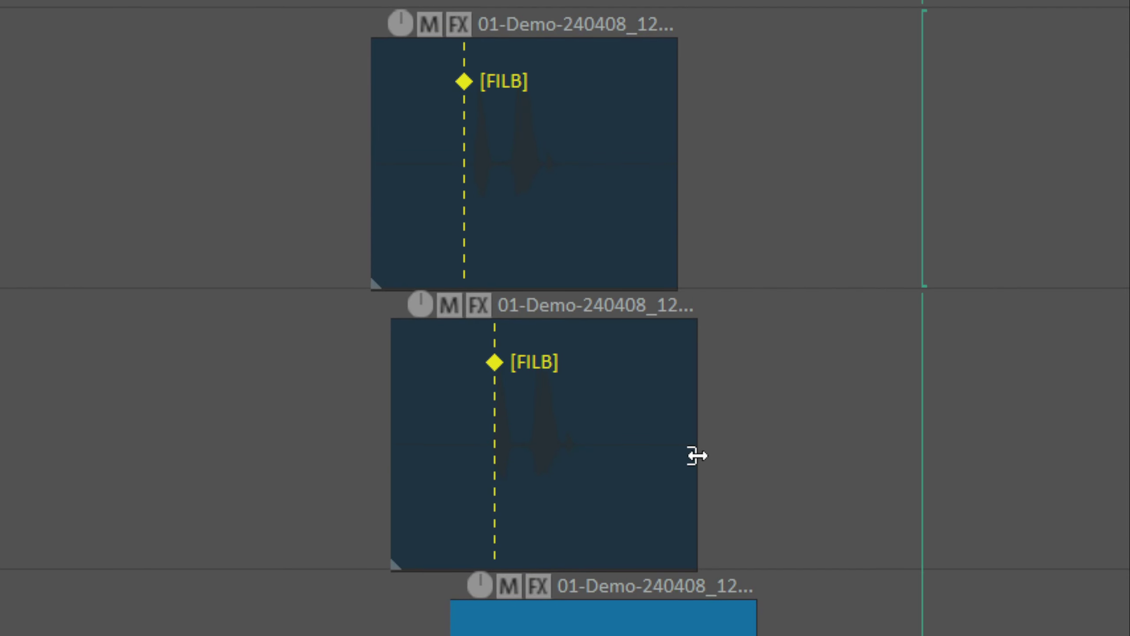
click(694, 457)
click(662, 441)
click(604, 191)
click(444, 198)
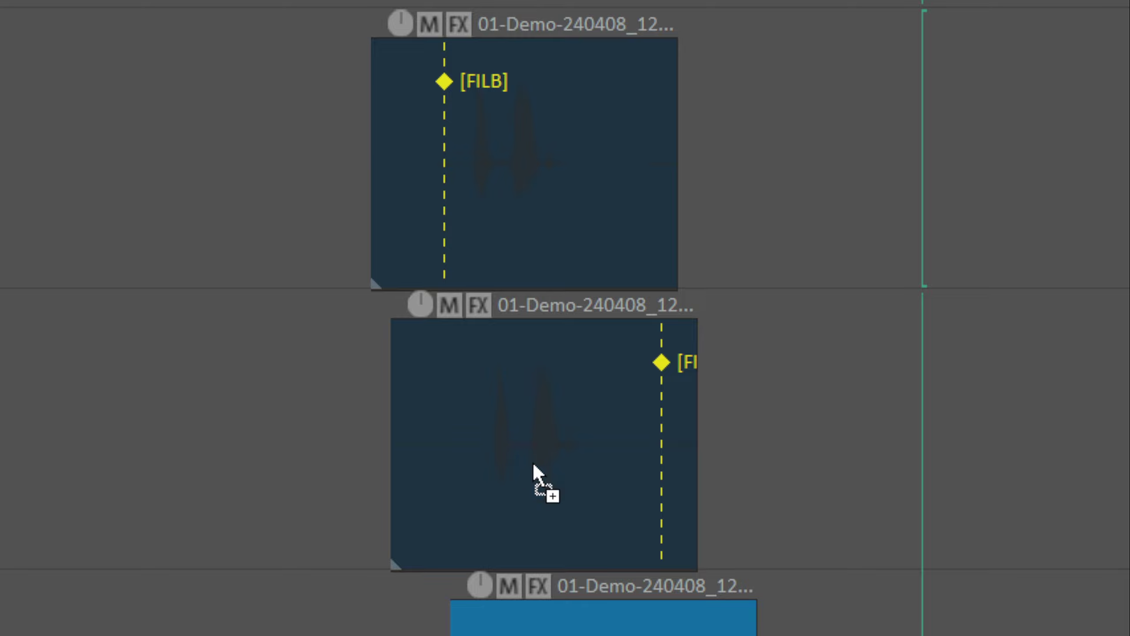
click(533, 462)
Step: Set the target location for preview marker creation to edit cursor
click(788, 400)
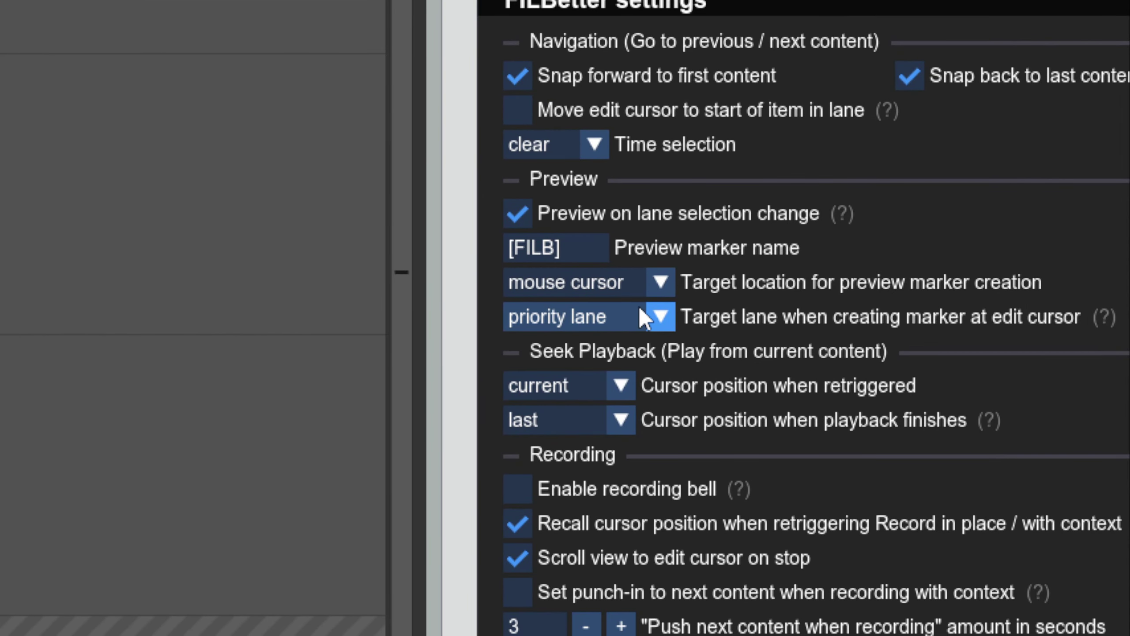
click(655, 282)
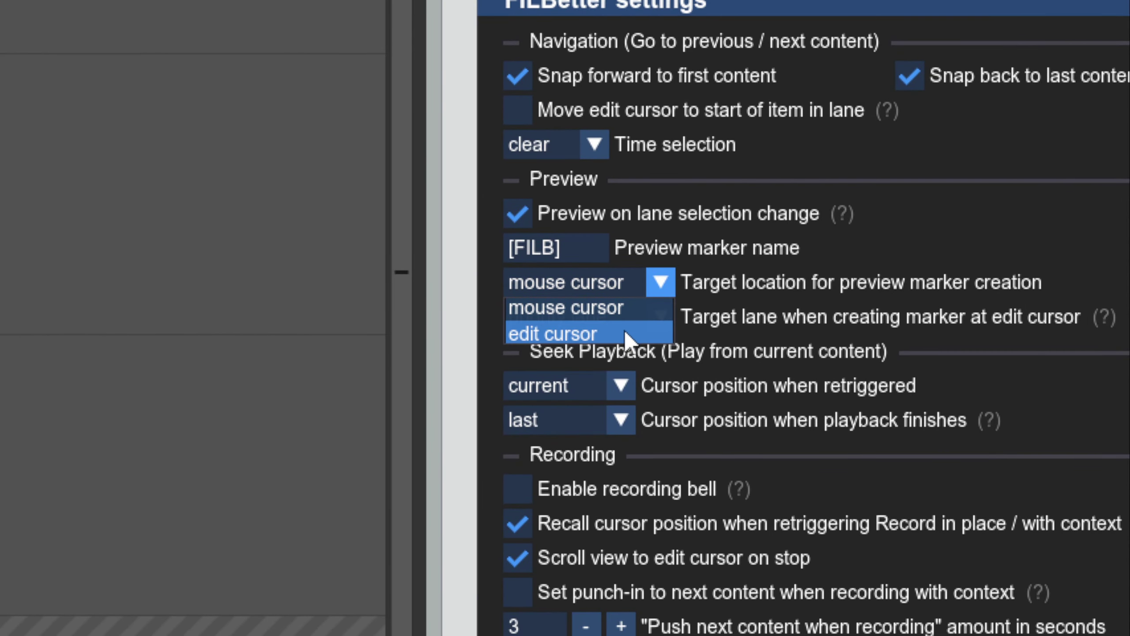
click(624, 330)
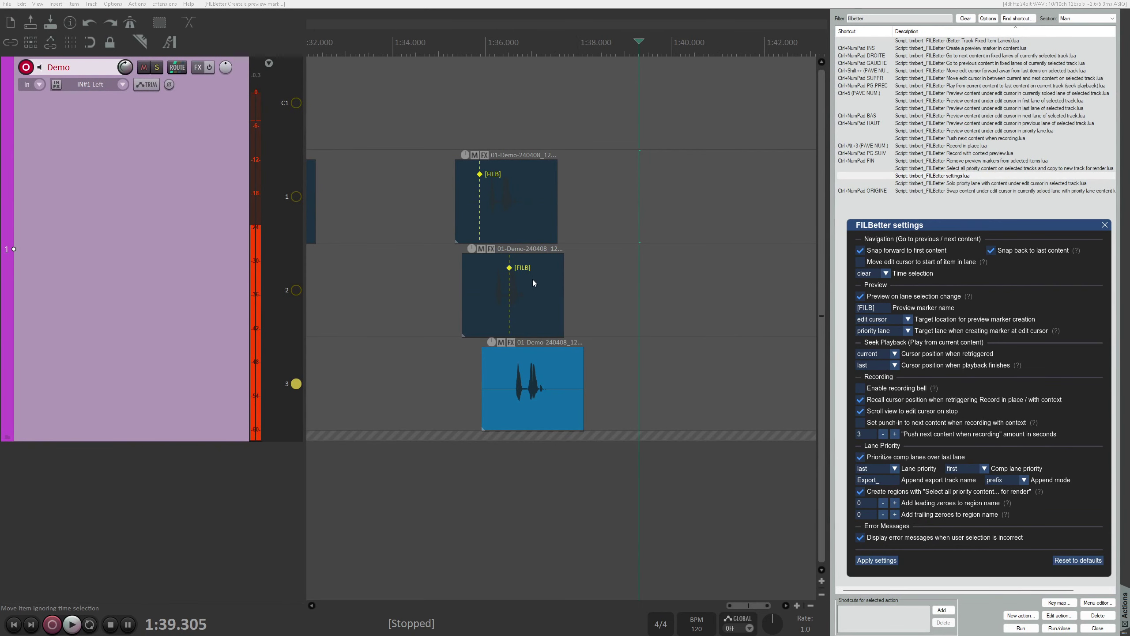
Step: Place the edit cursor at several points over the stacked items, creating a preview marker in the priority lane each time
click(538, 130)
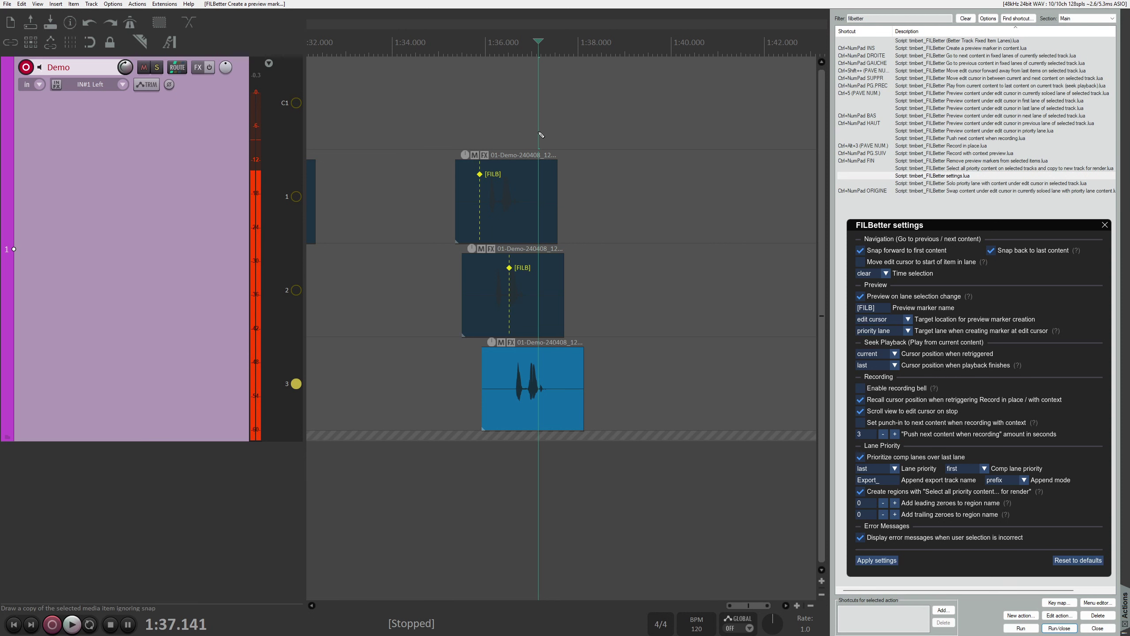
key(ctrl+KP_Insert)
click(504, 122)
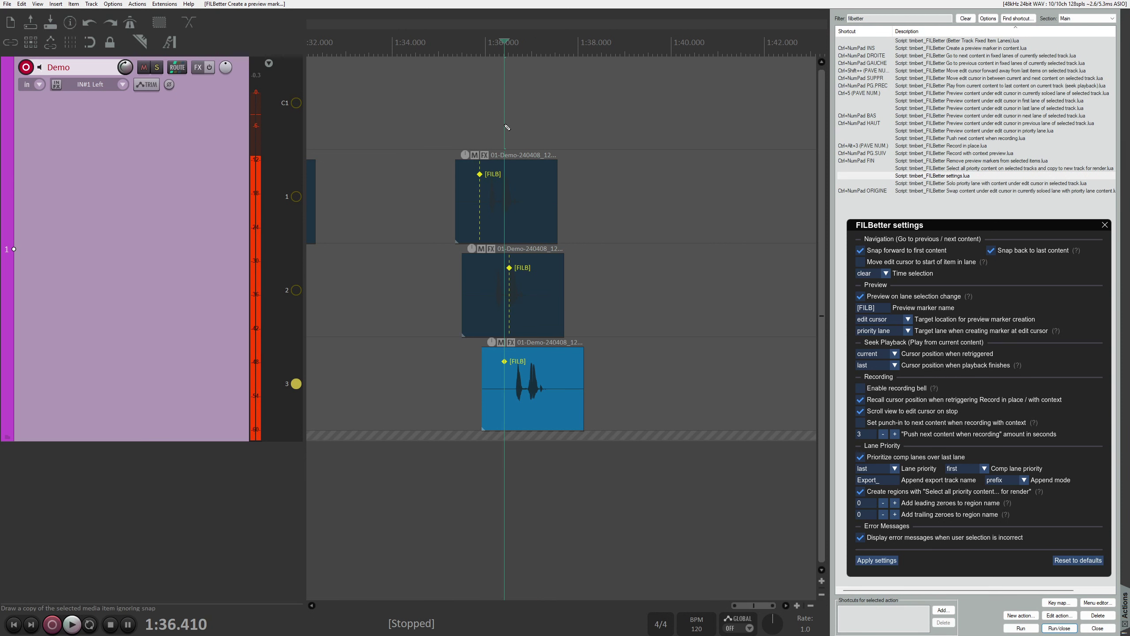
click(546, 127)
key(ctrl+KP_Insert)
drag(434, 360, 624, 461)
click(534, 103)
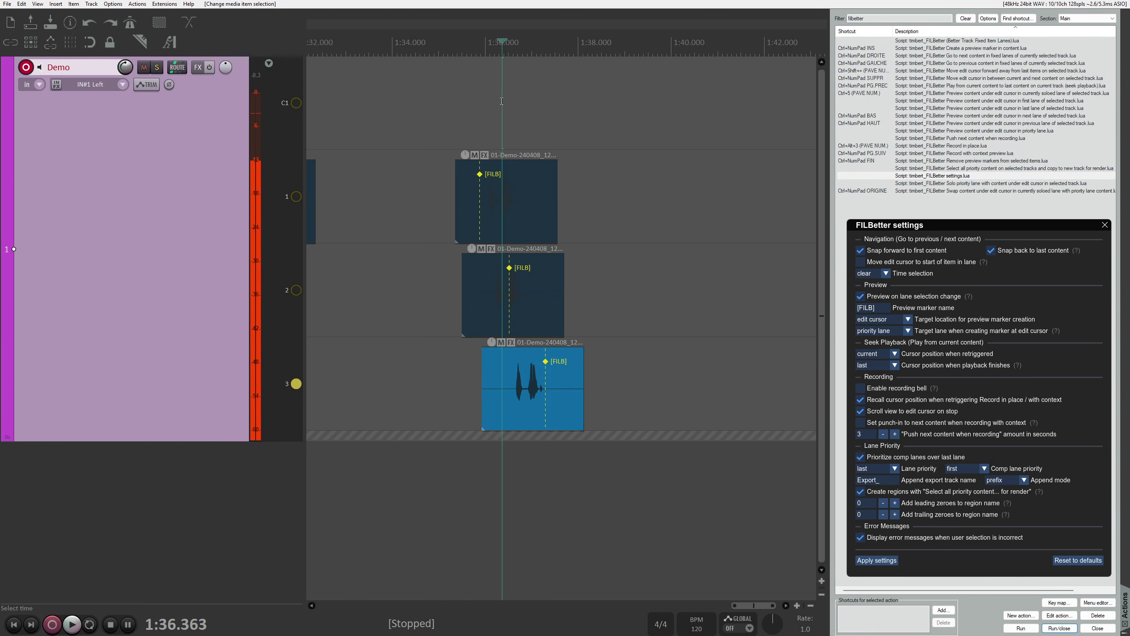
key(ctrl+KP_Insert)
click(512, 108)
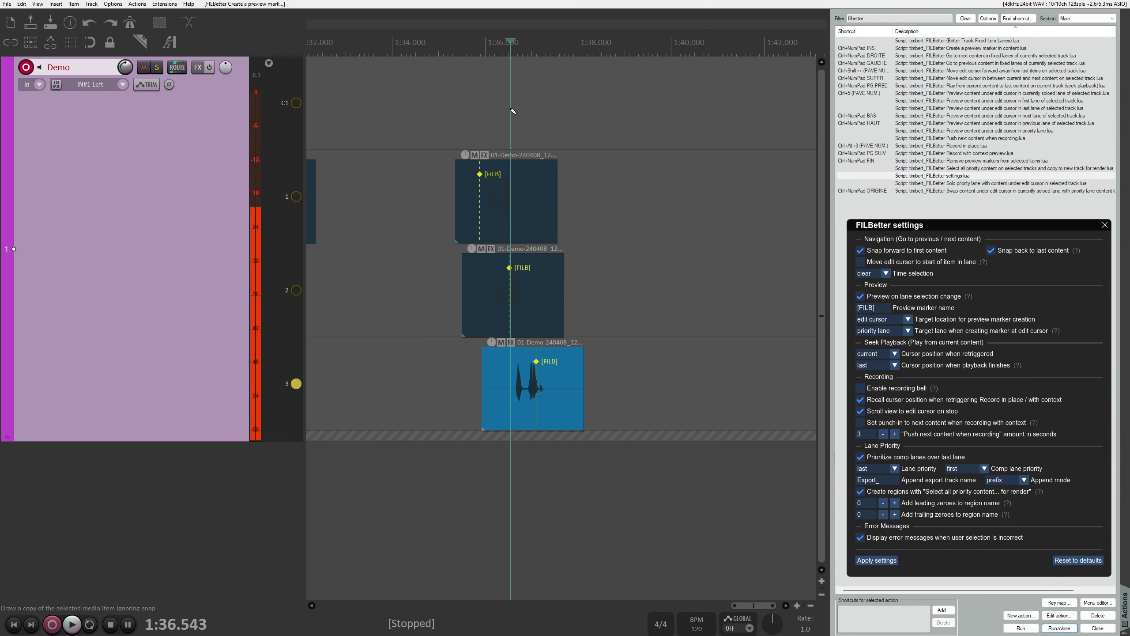
key(ctrl+KP_Insert)
click(538, 107)
key(ctrl+KP_Insert)
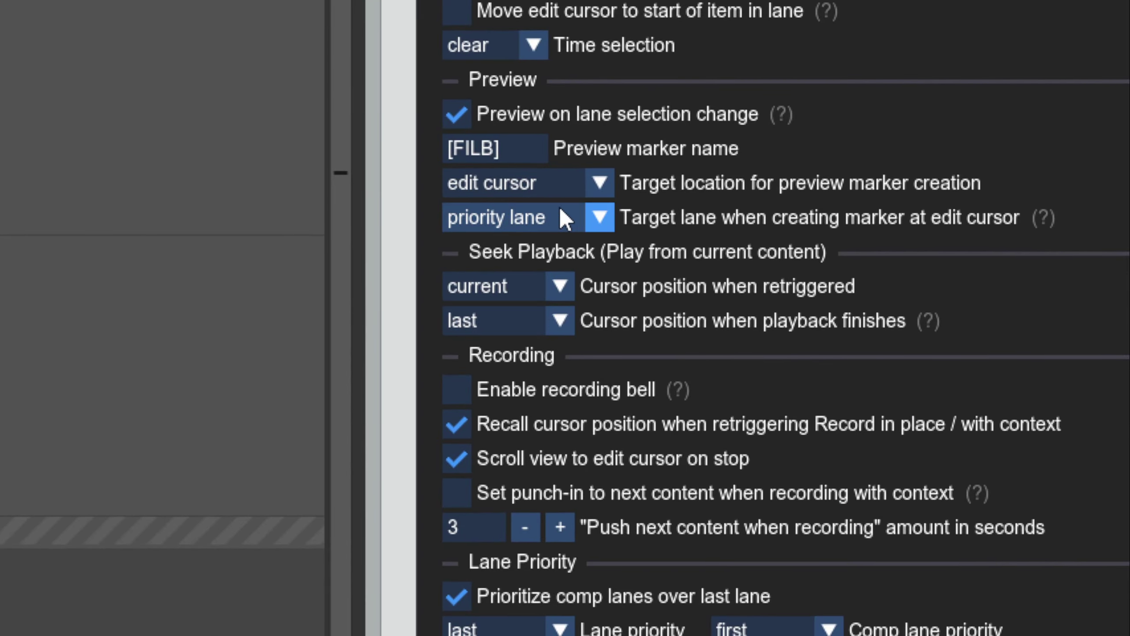
Step: Set the target lane for markers created at the edit cursor to active lane and apply the settings
click(561, 209)
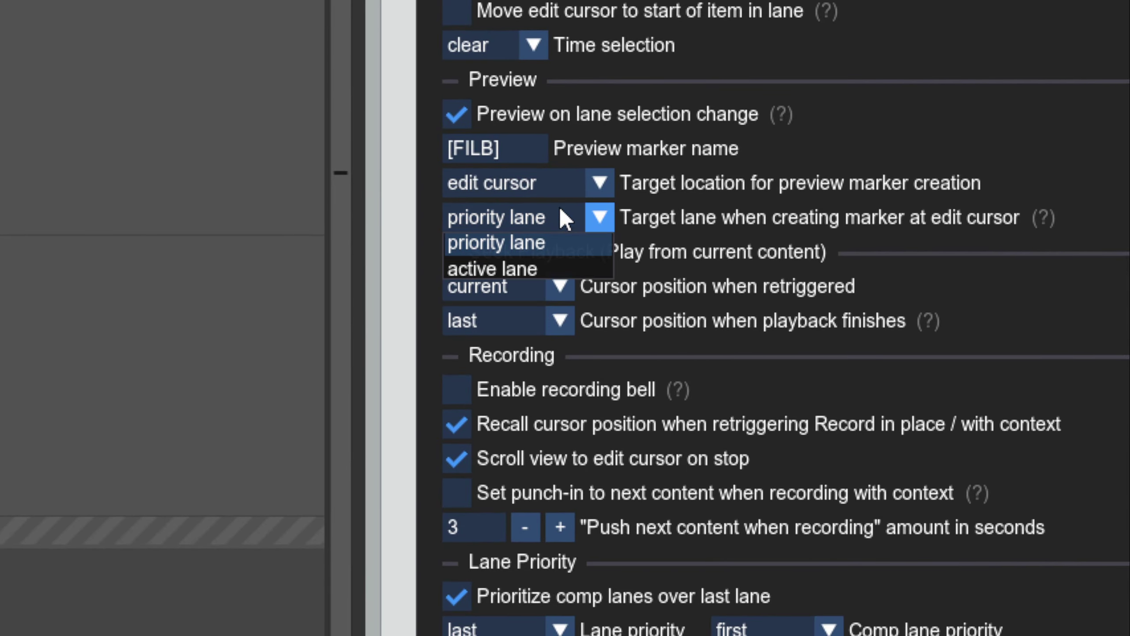
click(534, 268)
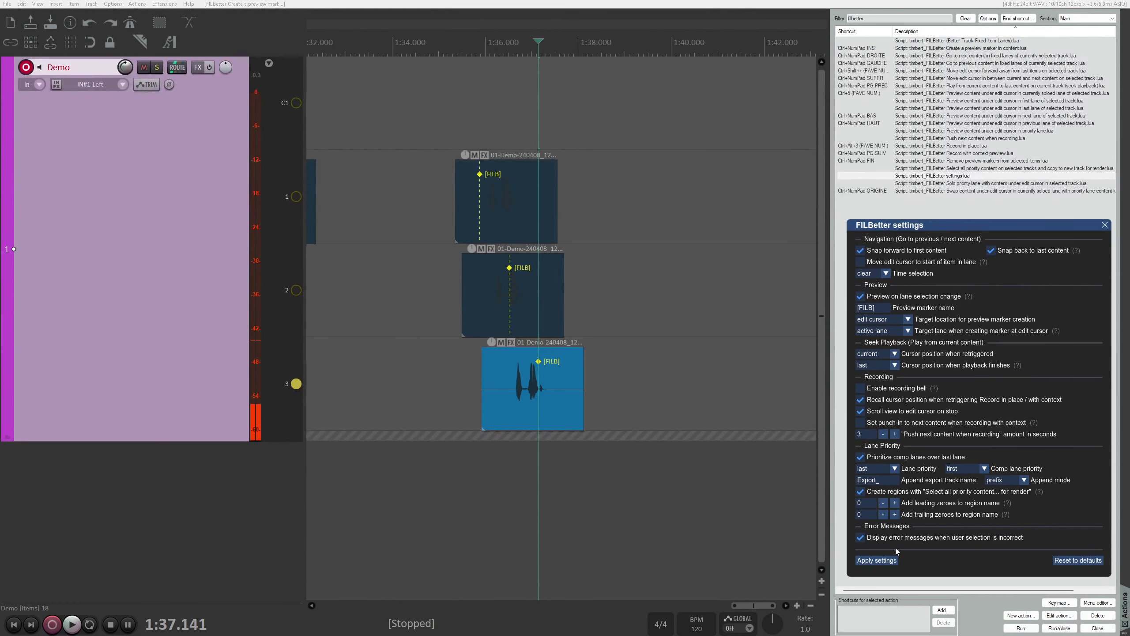
click(888, 562)
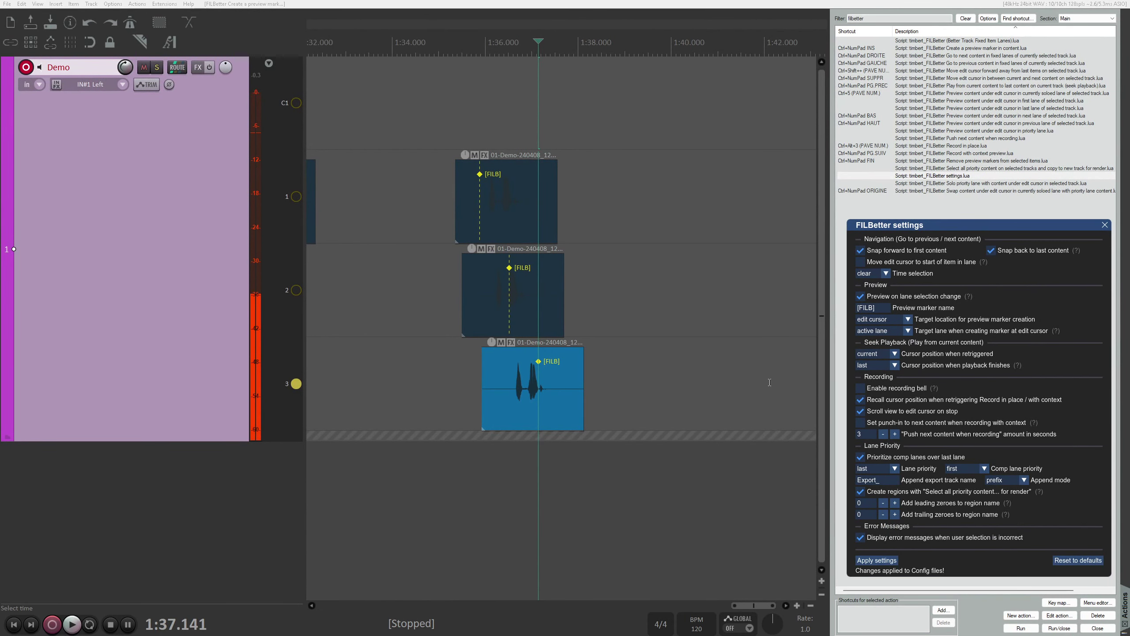
Step: Make lane 1 the active lane and create preview markers at several edit cursor positions over its last item
click(296, 197)
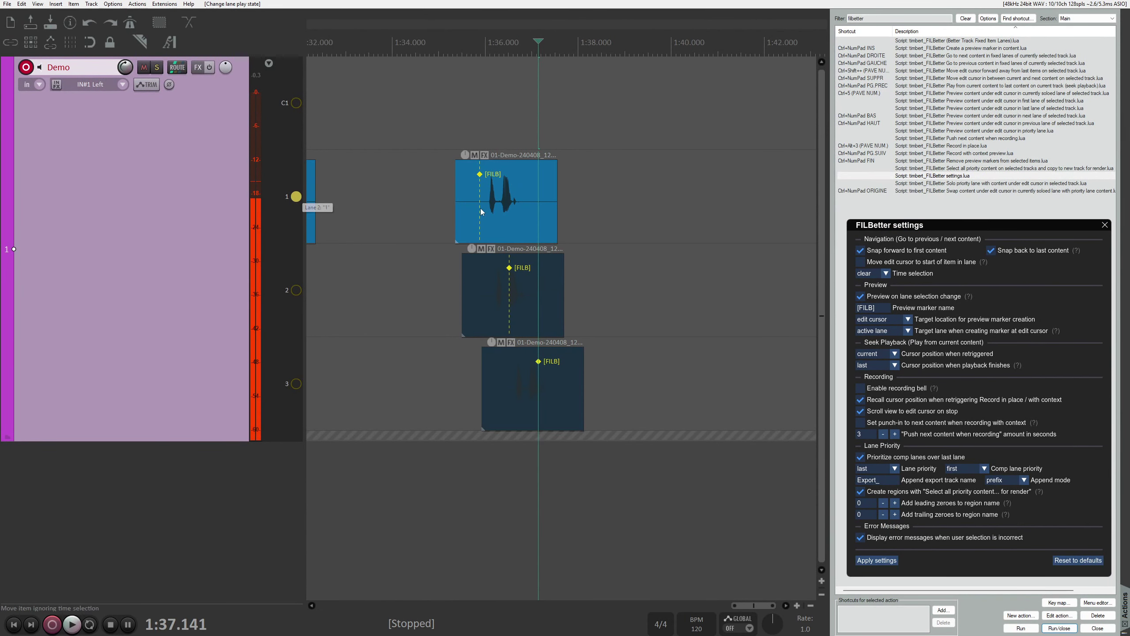
click(526, 124)
key(ctrl+KP_Insert)
click(481, 120)
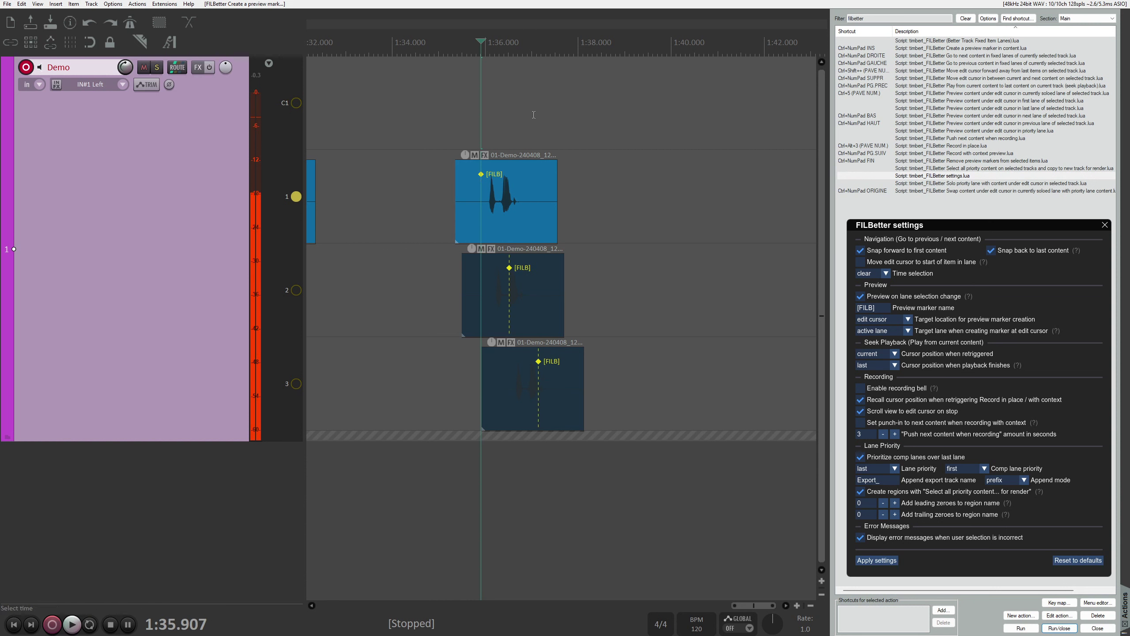
click(534, 119)
key(ctrl+KP_Insert)
click(504, 122)
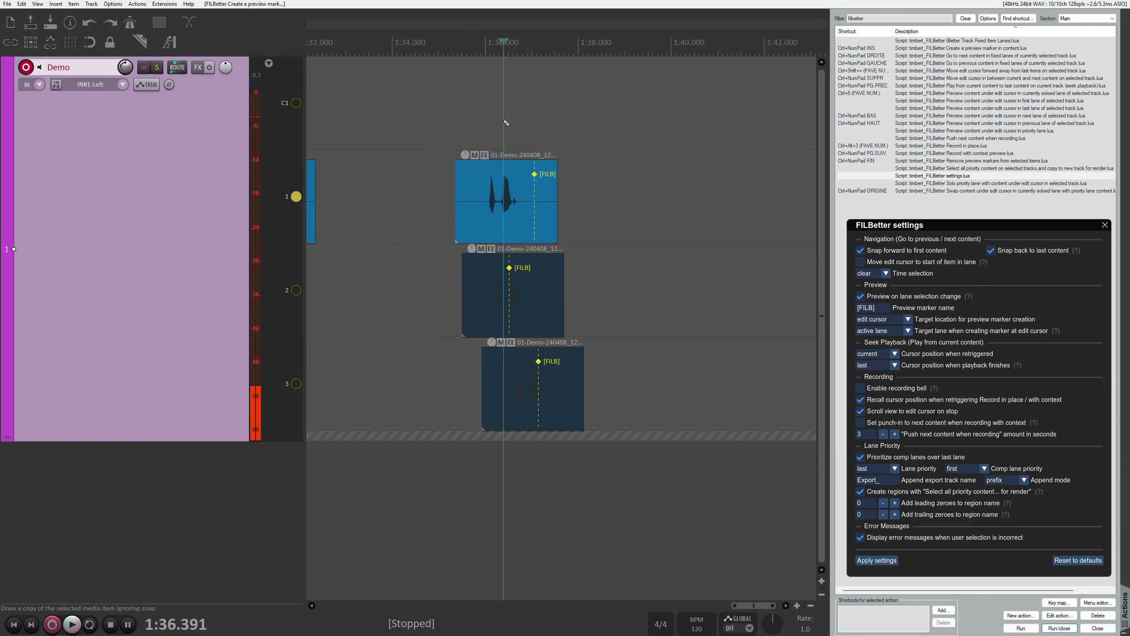
key(ctrl+KP_Insert)
click(477, 127)
key(ctrl+KP_Insert)
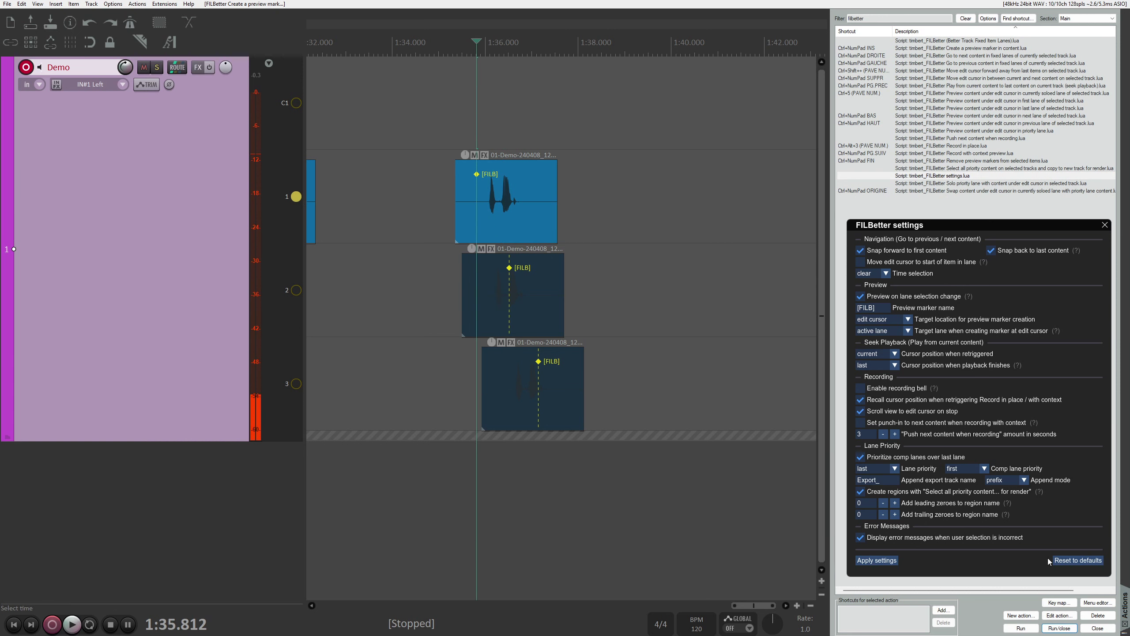
Step: Reset the FILBetter settings to their defaults
click(1072, 562)
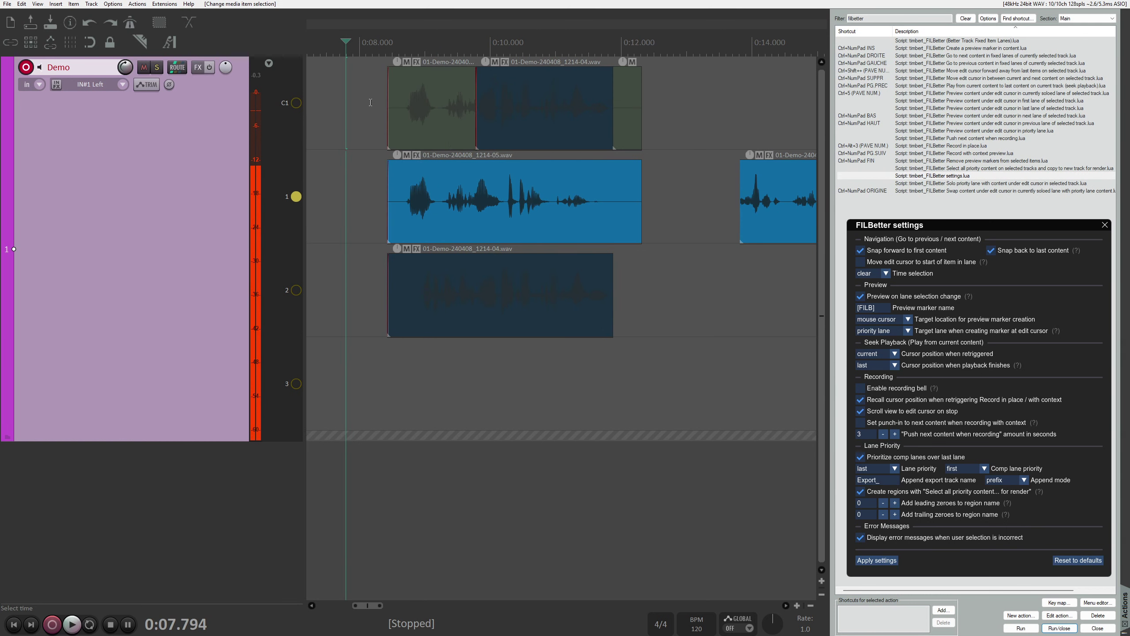
Step: Select and deselect the comp items in lane C1, and create preview markers at the mouse cursor at different points in them
drag(371, 103, 712, 91)
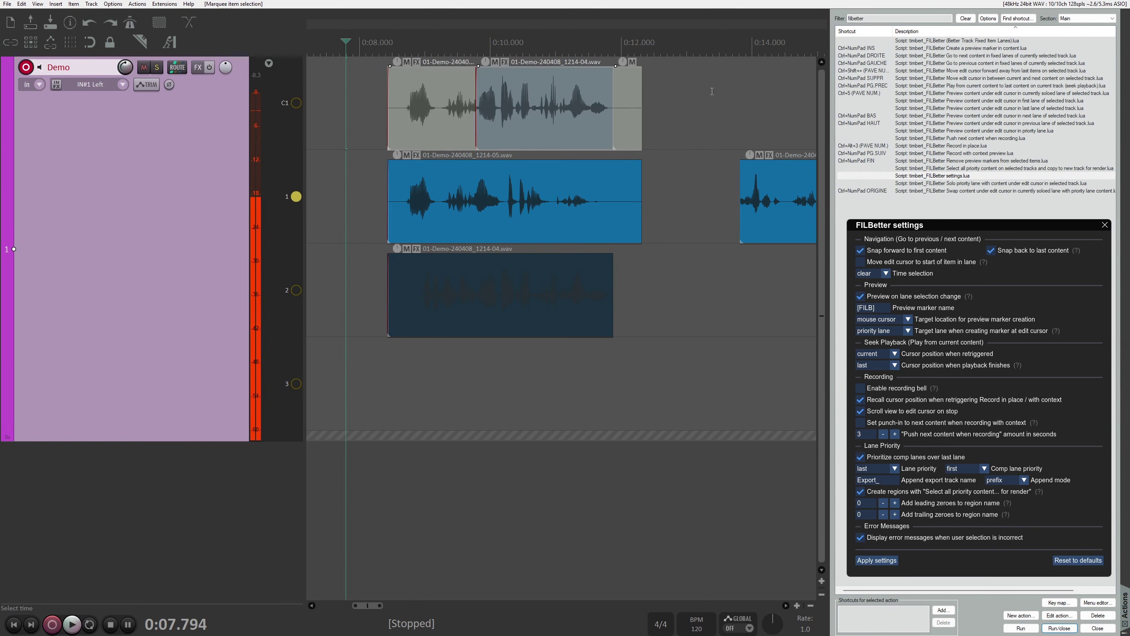
click(701, 105)
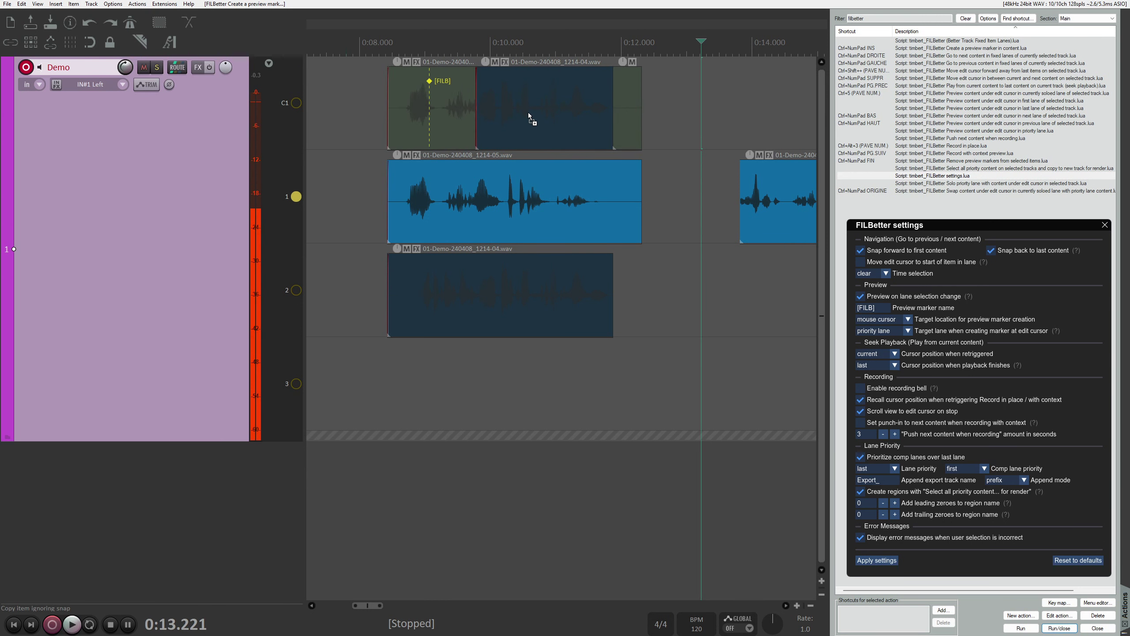
mouse_move(530, 81)
mouse_down()
mouse_move(409, 92)
mouse_move(536, 96)
mouse_up()
key(ctrl+KP_Insert)
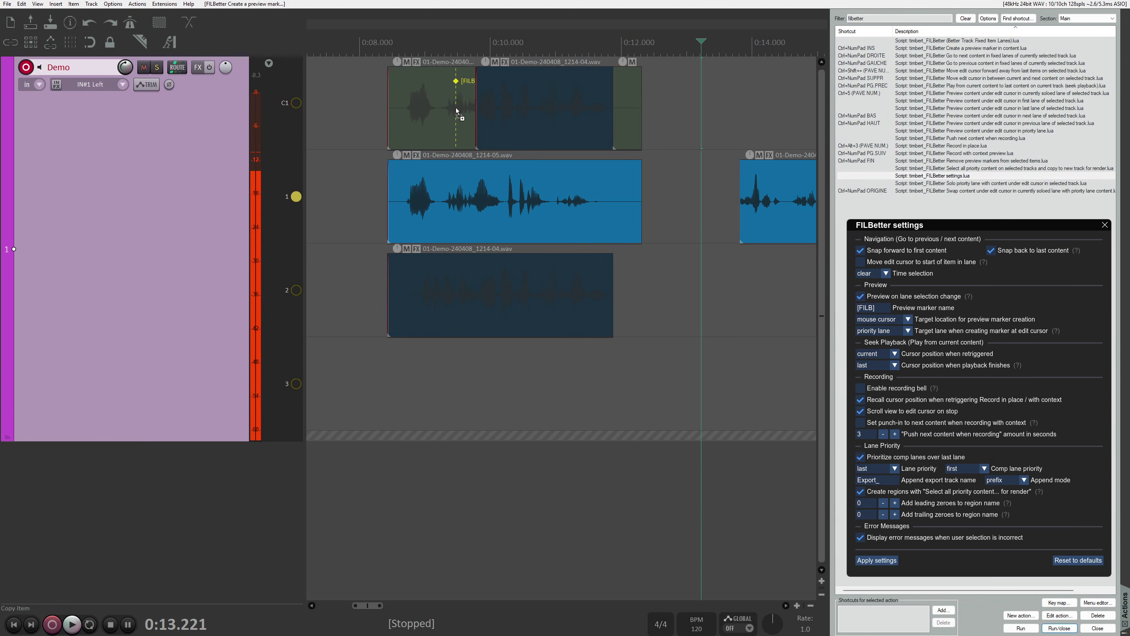
key(ctrl+KP_Insert)
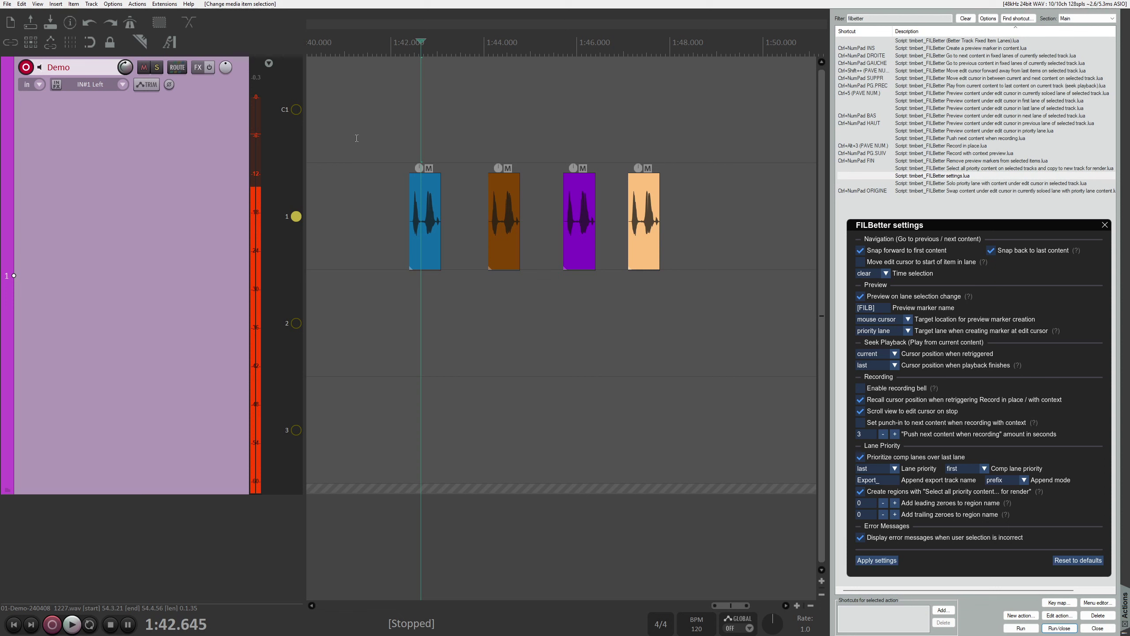
Step: Play the contents of lane 1 from the item at the edit cursor through to the last one
key(ctrl+Page_Up)
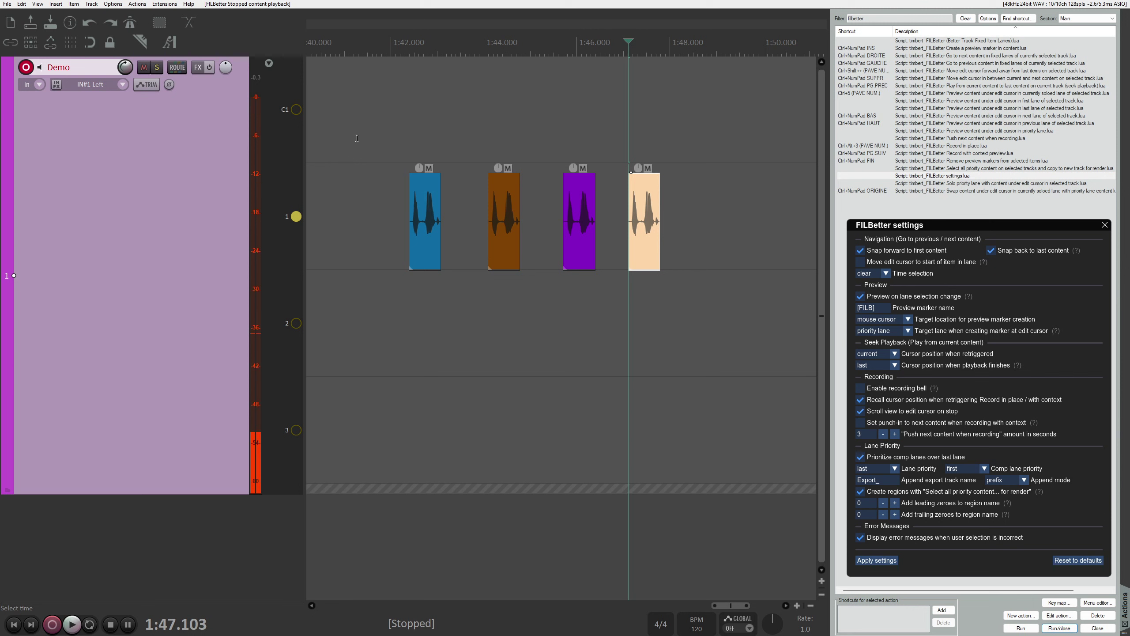
Step: Place the edit cursor over the first item in lane 1, play from the current content and retrigger the seek playback
click(409, 112)
click(425, 118)
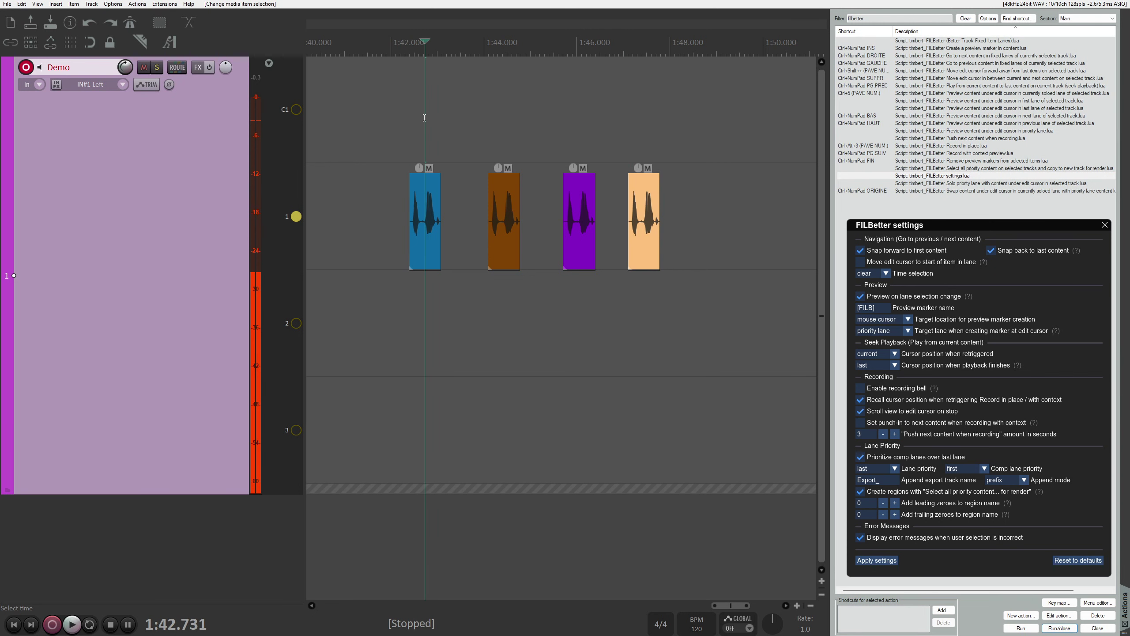
key(ctrl+Page_Up)
key(ctrl+Page_Down)
key(ctrl+Page_Down)
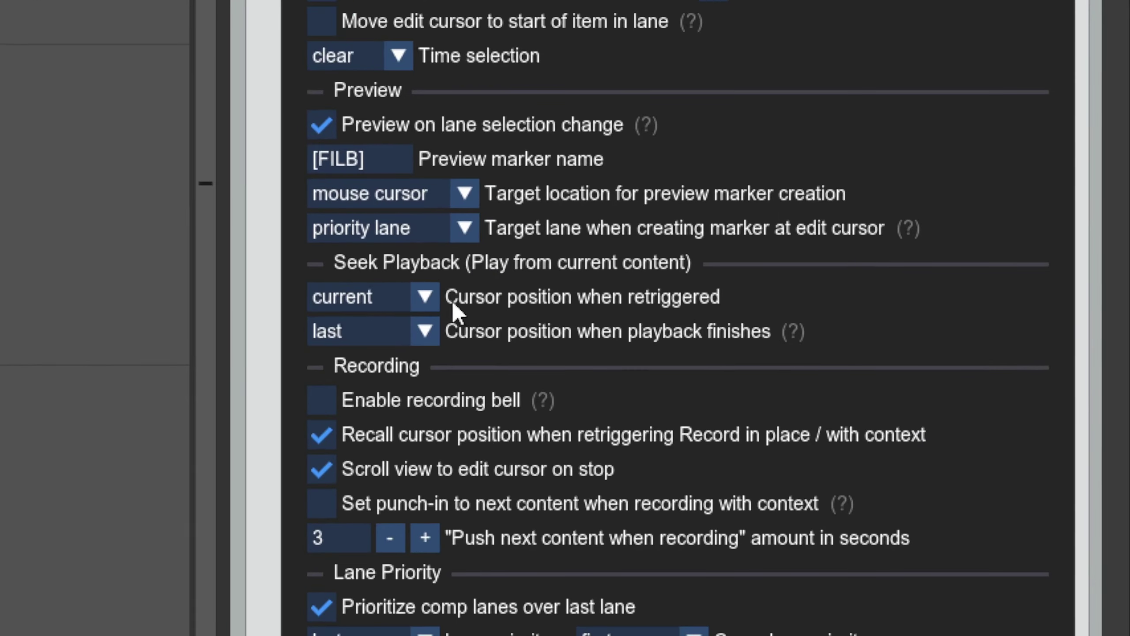
Step: Set the seek playback cursor position when retriggered to previous, and test it by retriggering playback from lane 1's first item
click(894, 354)
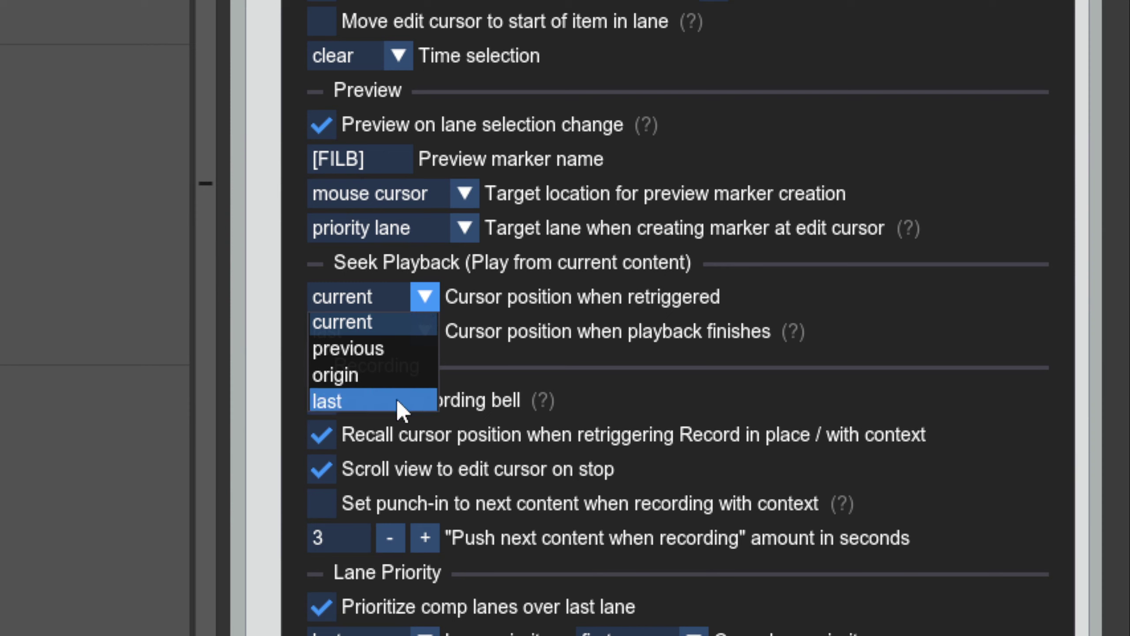
click(413, 354)
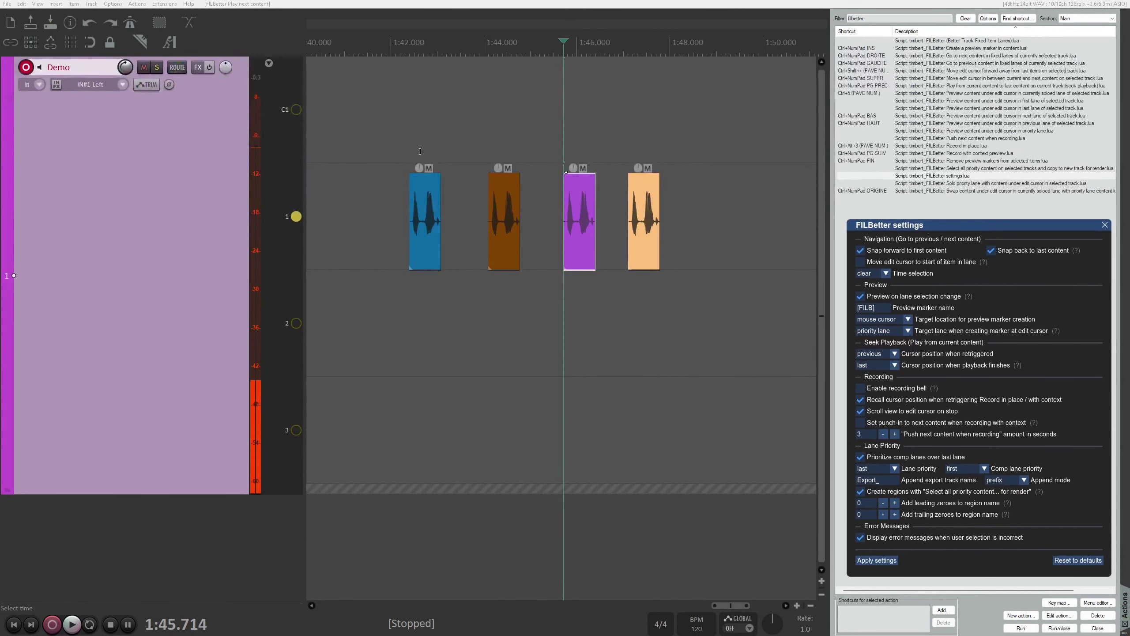
click(420, 144)
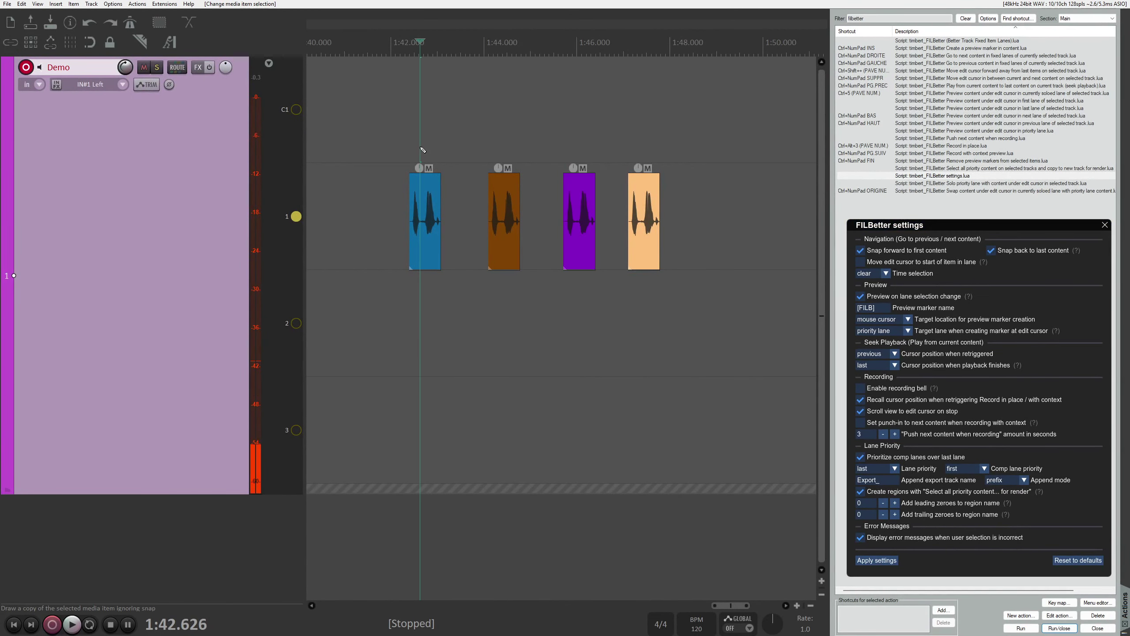
key(ctrl+KP_Prior)
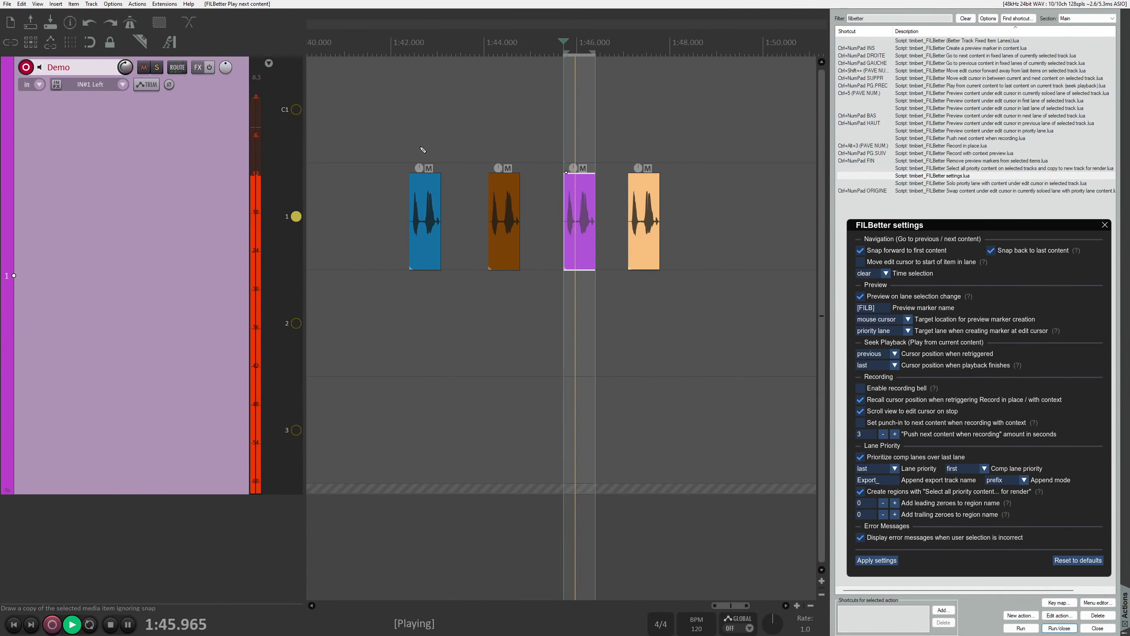
key(ctrl+KP_Prior)
drag(442, 106, 557, 346)
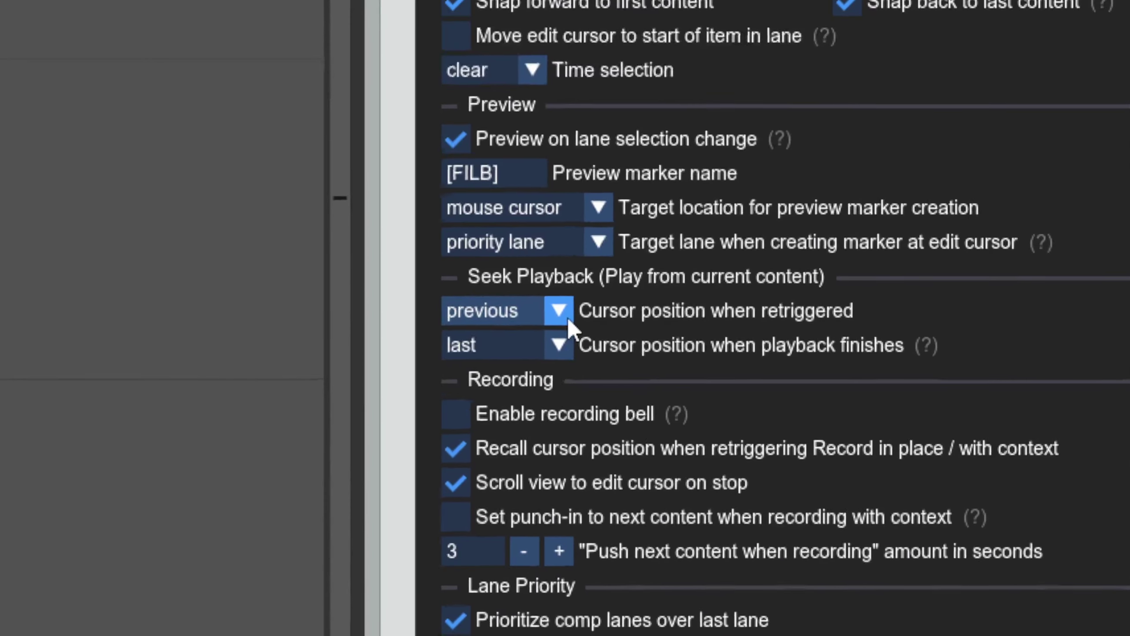
Step: Set the cursor position when retriggered to origin, and test seek playback from the first item in lane 1
click(894, 354)
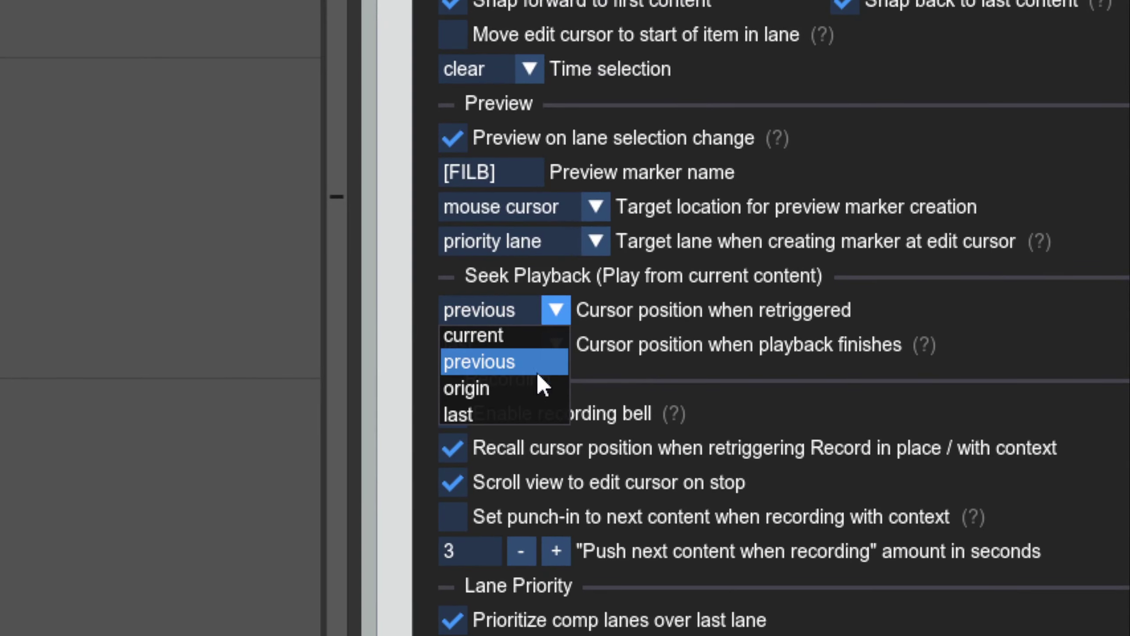
click(537, 393)
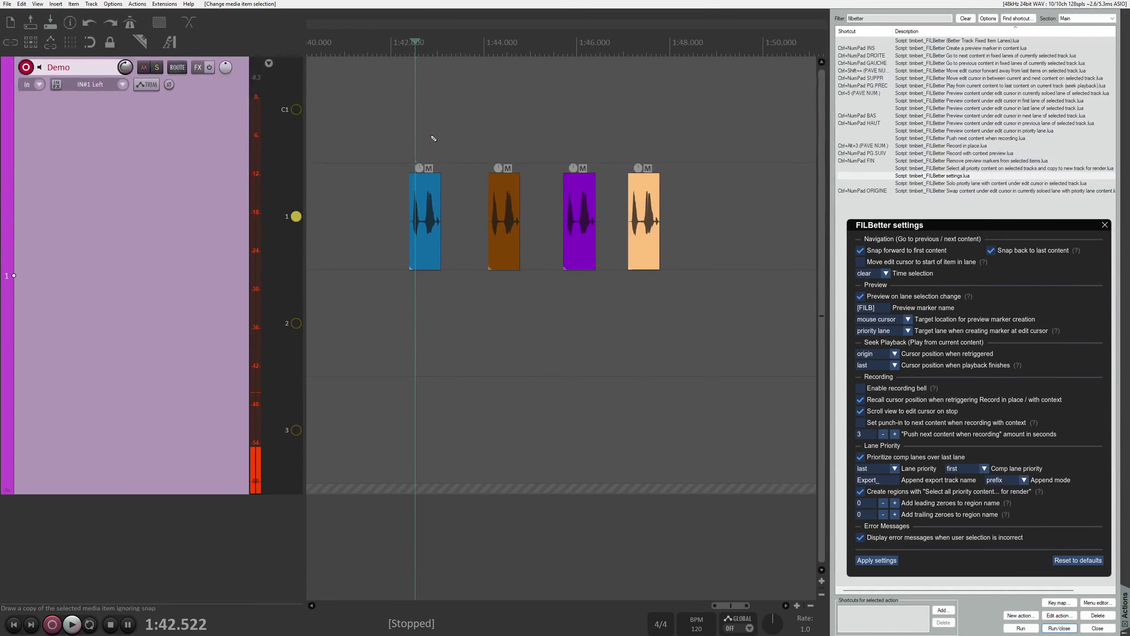
key(ctrl+KP_Page_Up)
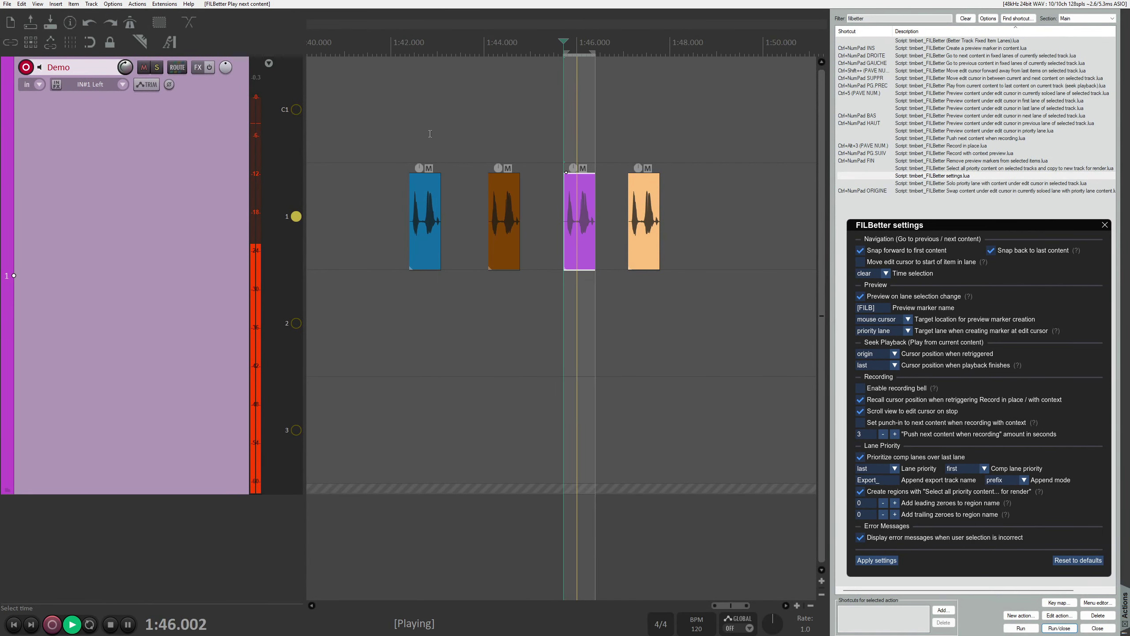
Step: Set the cursor position when retriggered to last, and play and retrigger the contents of lane 1 from its first item
click(886, 354)
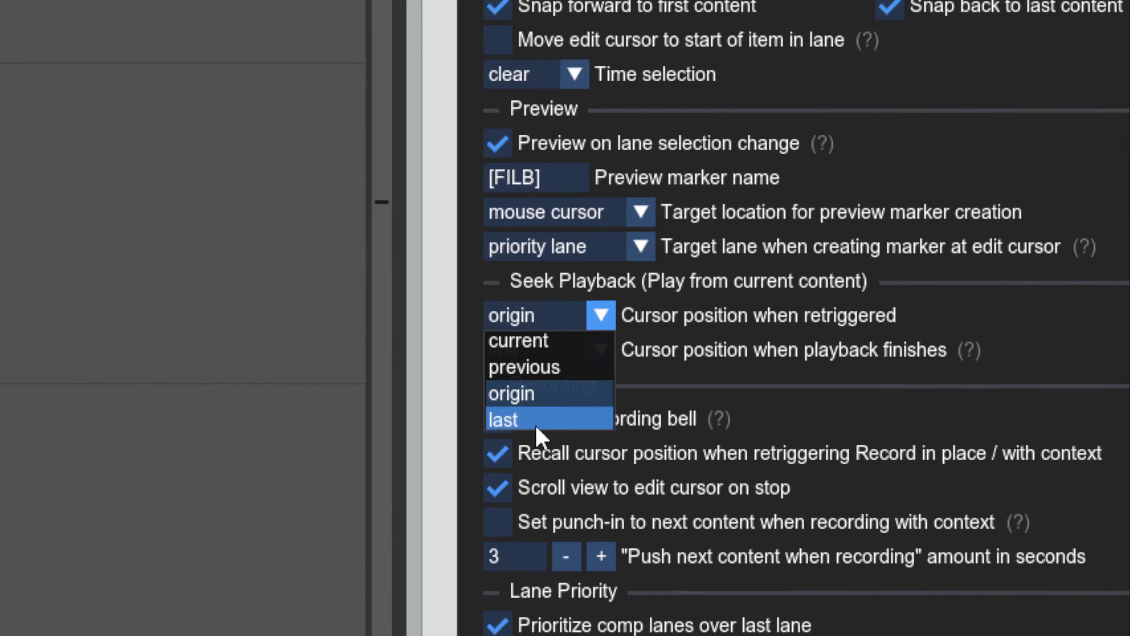
click(872, 390)
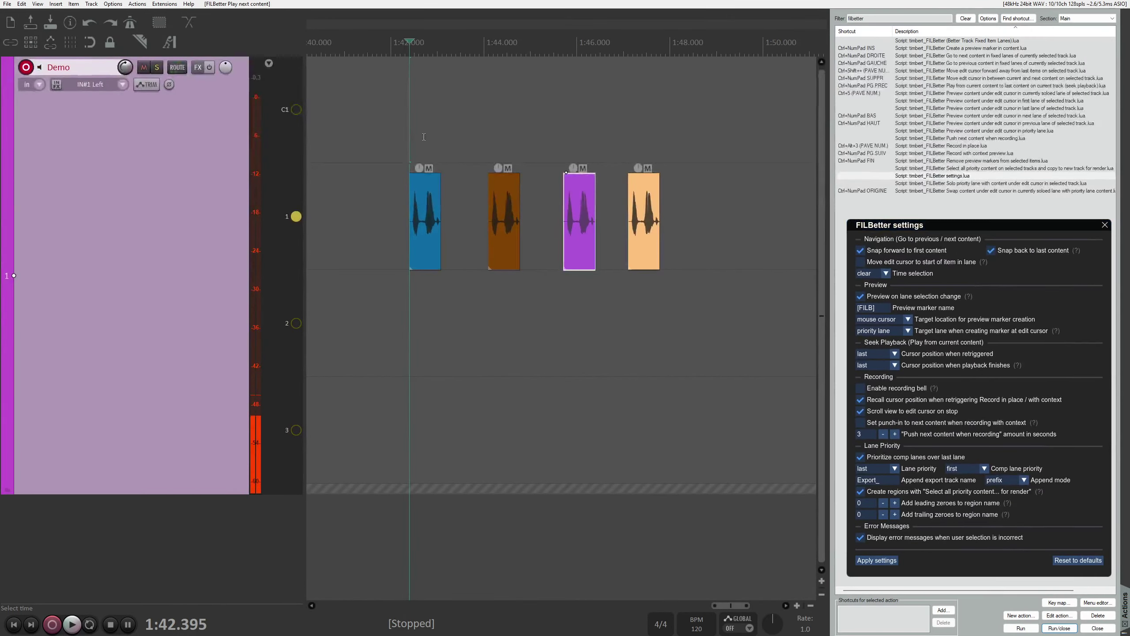
key(ctrl+KP_Page_Up)
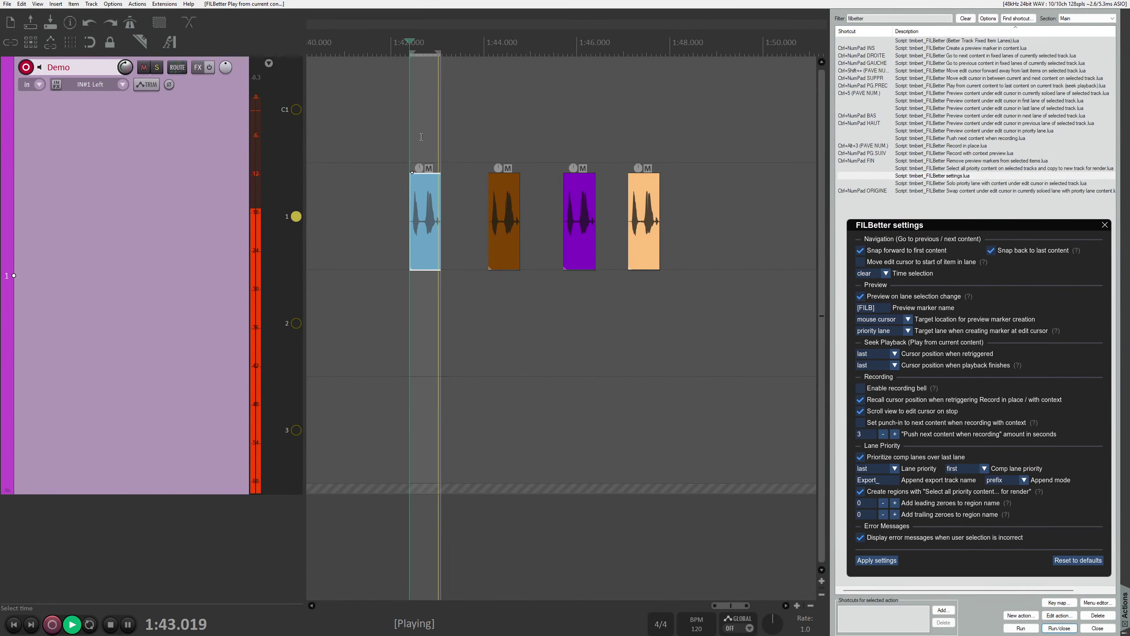
key(ctrl+KP_Page_Up)
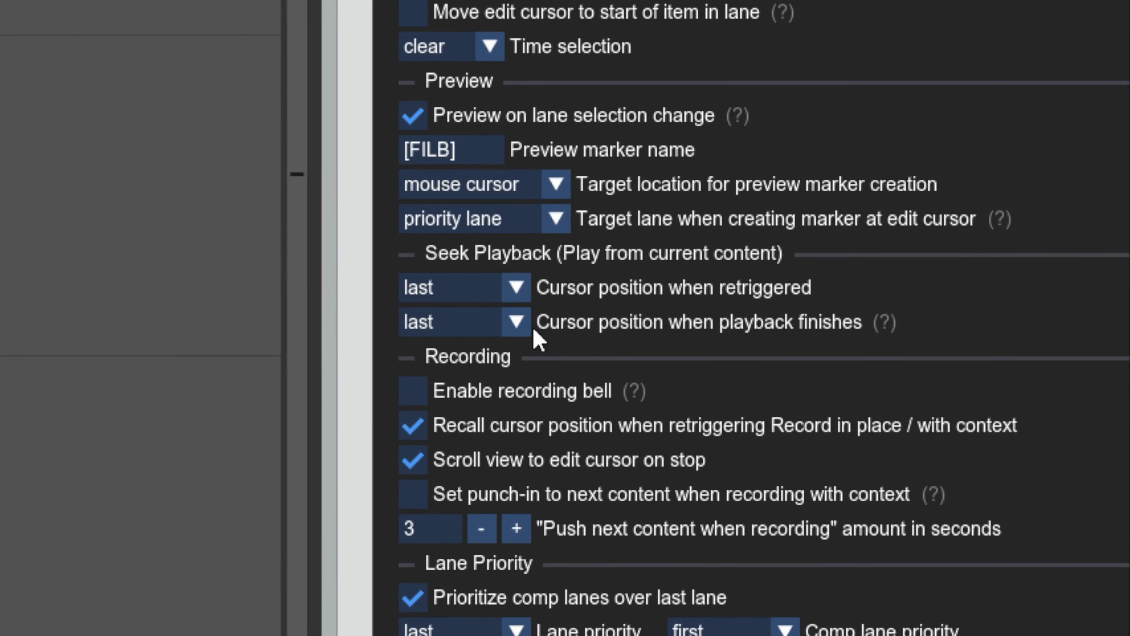
Step: Set the cursor position when playback finishes to after last, and play lane 1 from the third item
click(898, 367)
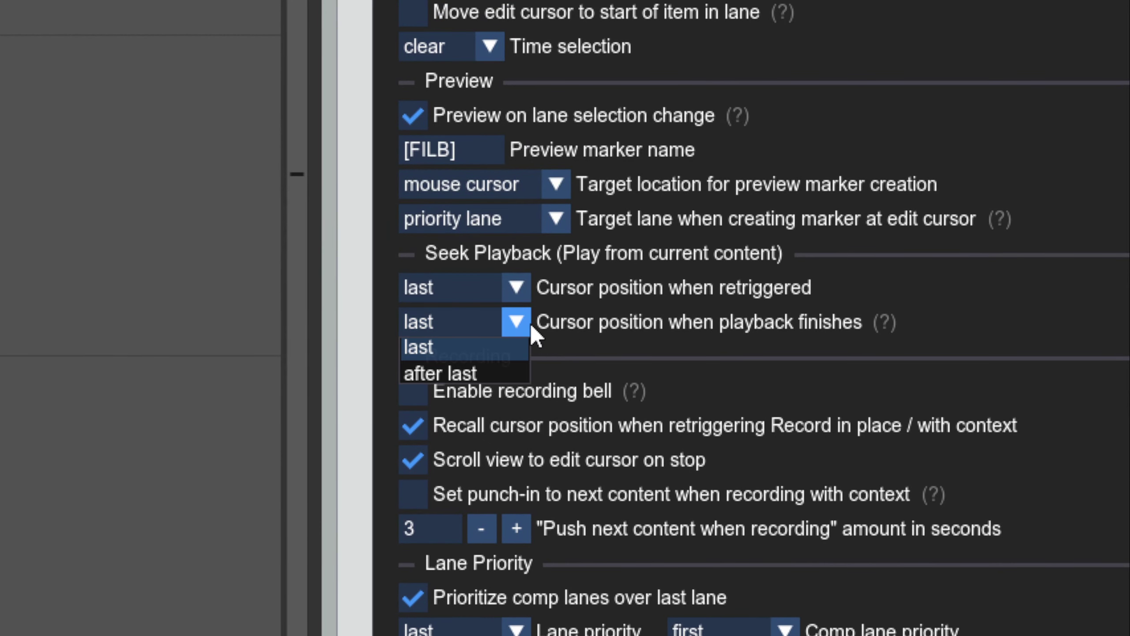
click(911, 380)
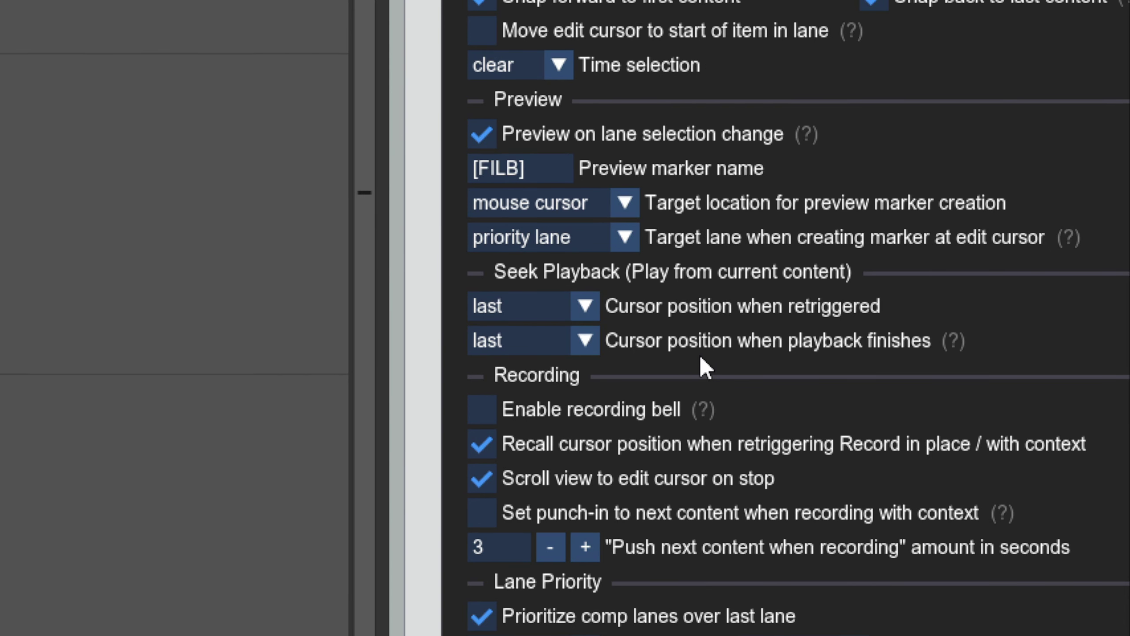
click(538, 350)
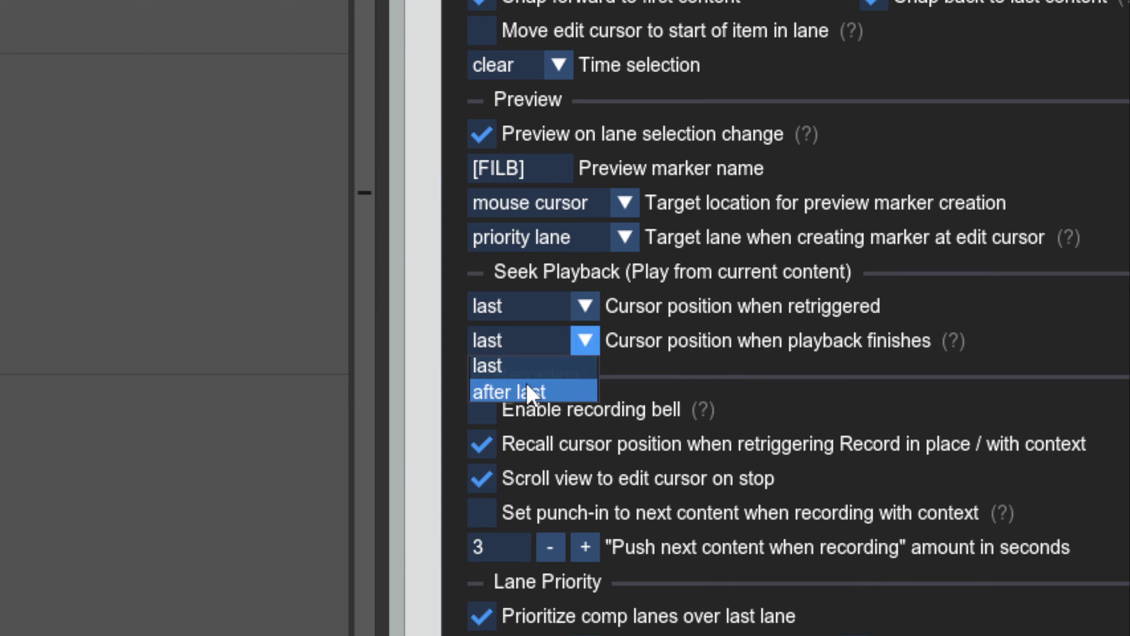
click(525, 392)
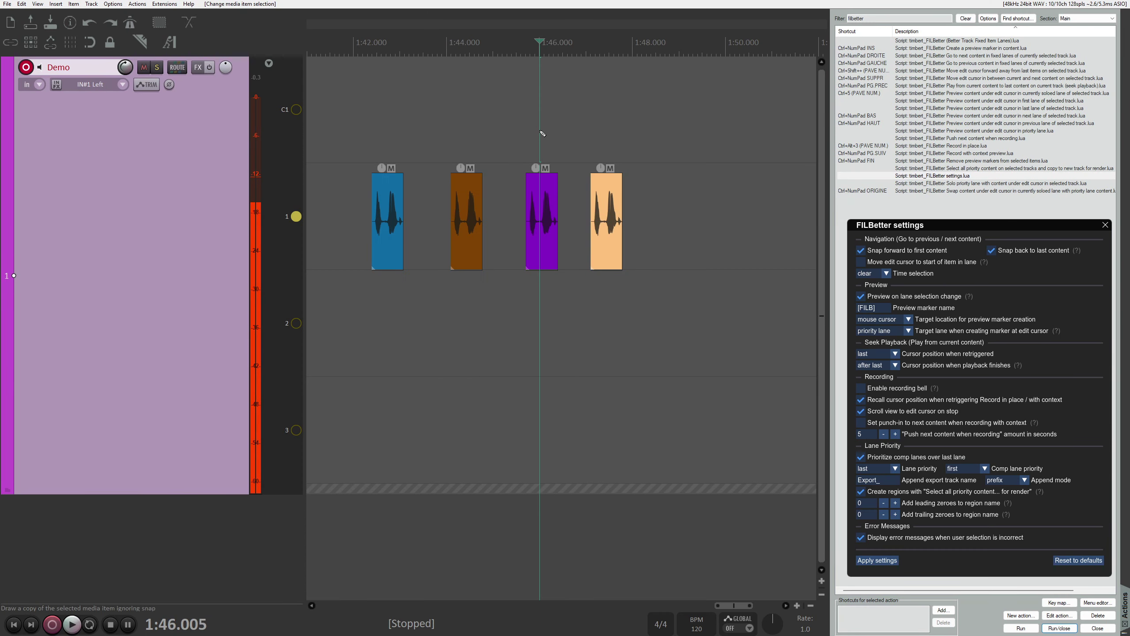
key(ctrl+Page_Up)
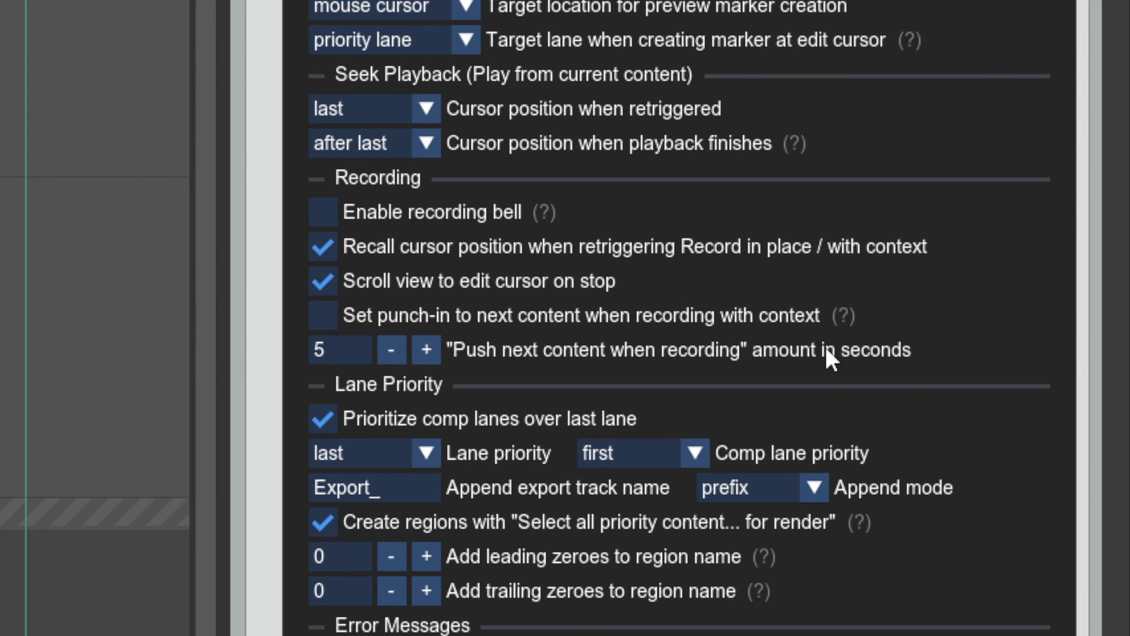
Step: Enable the recording bell and place the edit cursor past the last item in lane 1
click(414, 214)
mouse_move(553, 210)
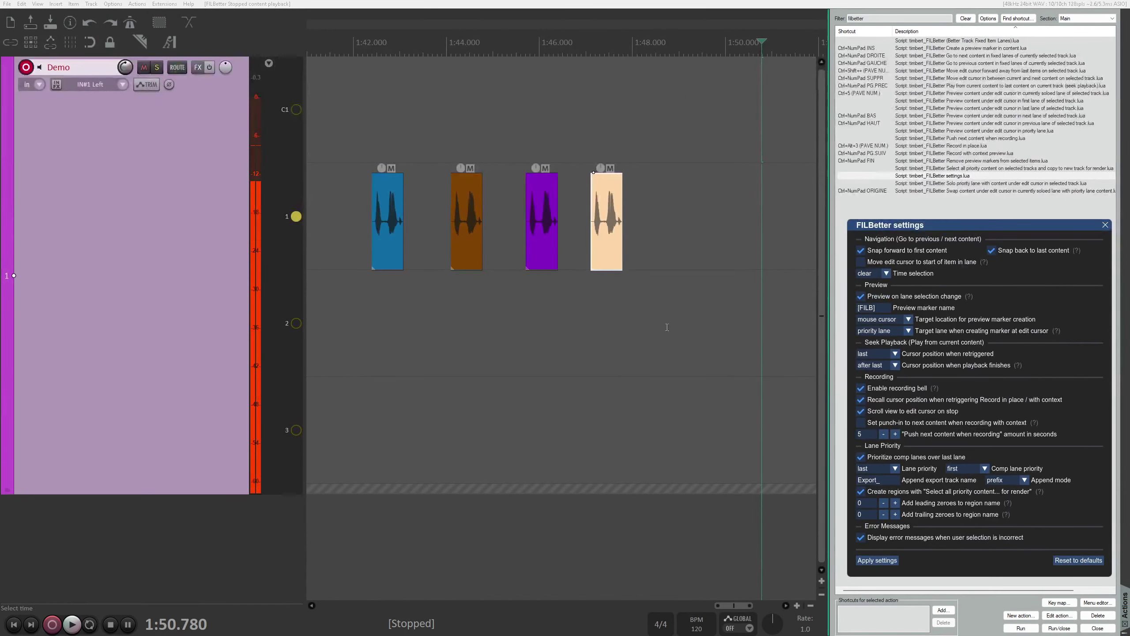
click(677, 205)
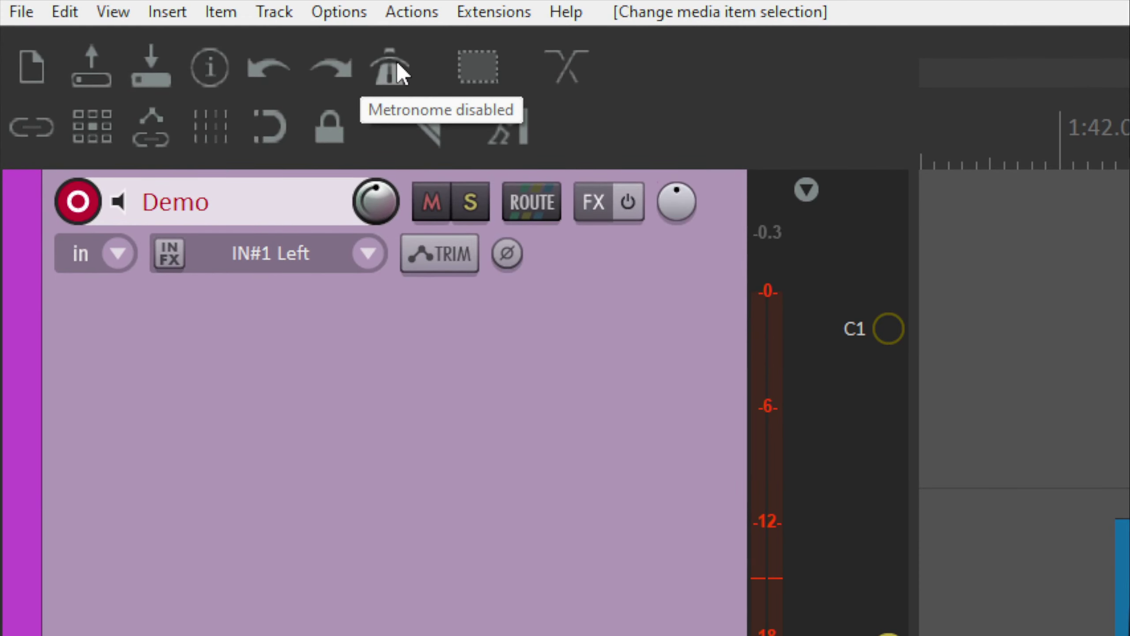
Step: Open the metronome settings and examine the primary beat frequency, beat click length and click shape options
right_click(398, 71)
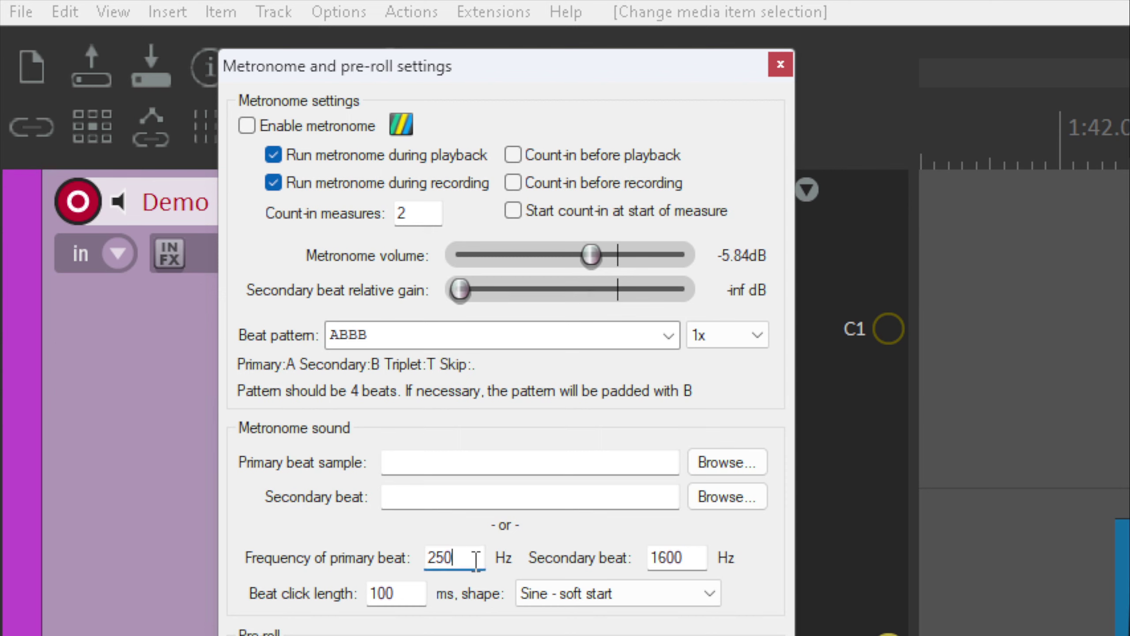
key(Tab)
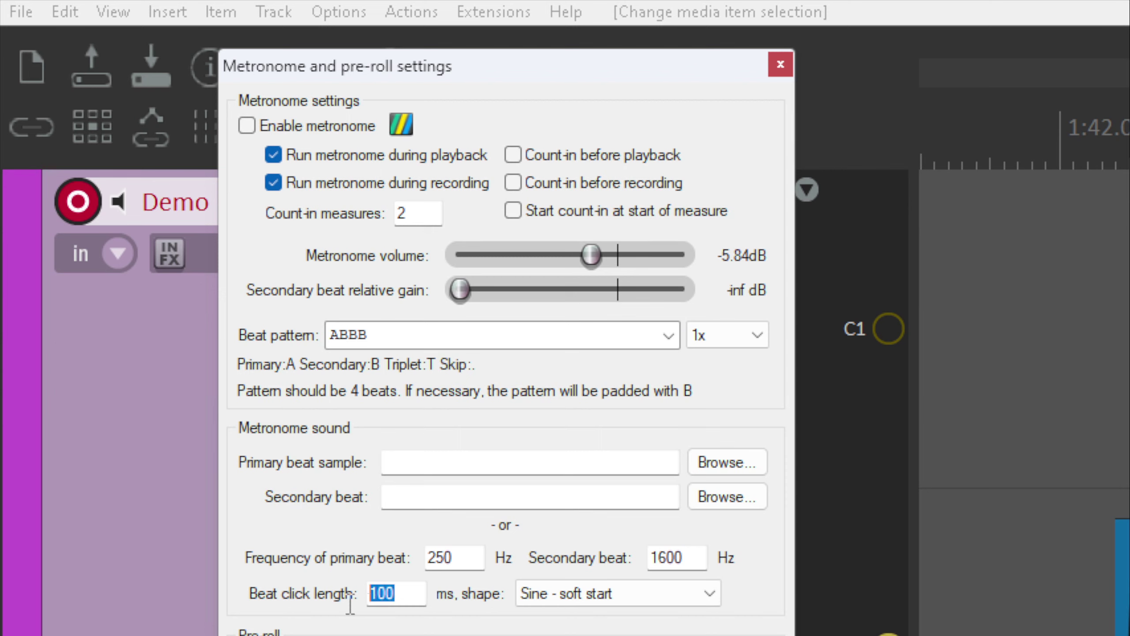
click(574, 597)
click(577, 612)
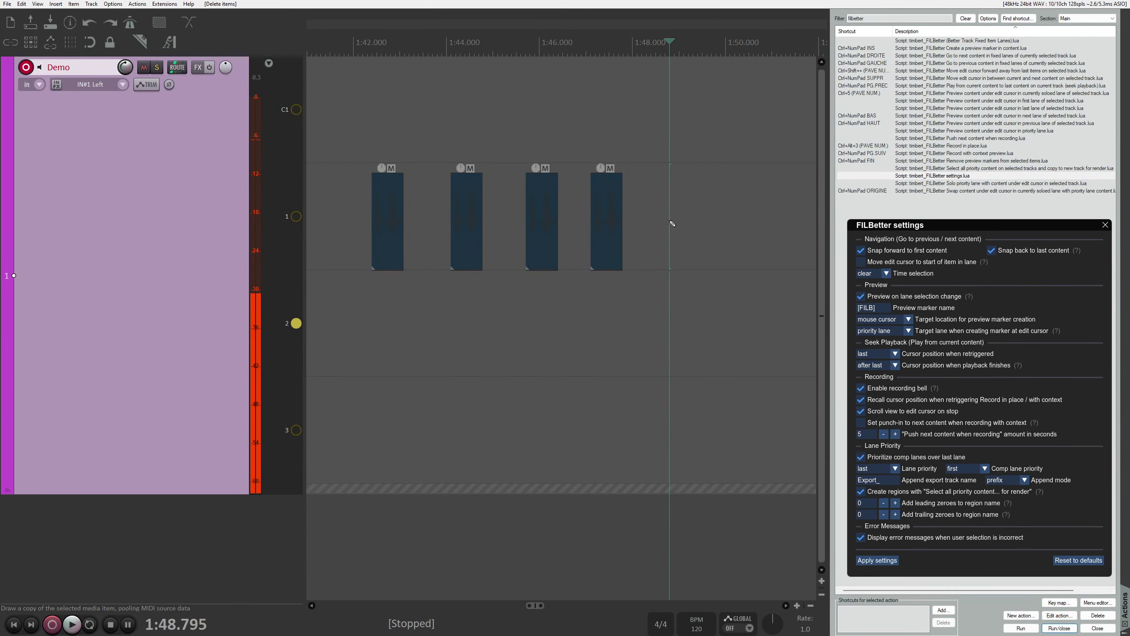
Step: Record in place after the last item with the recording bell on, and retrigger the recording
key(ctrl+alt+KP_3)
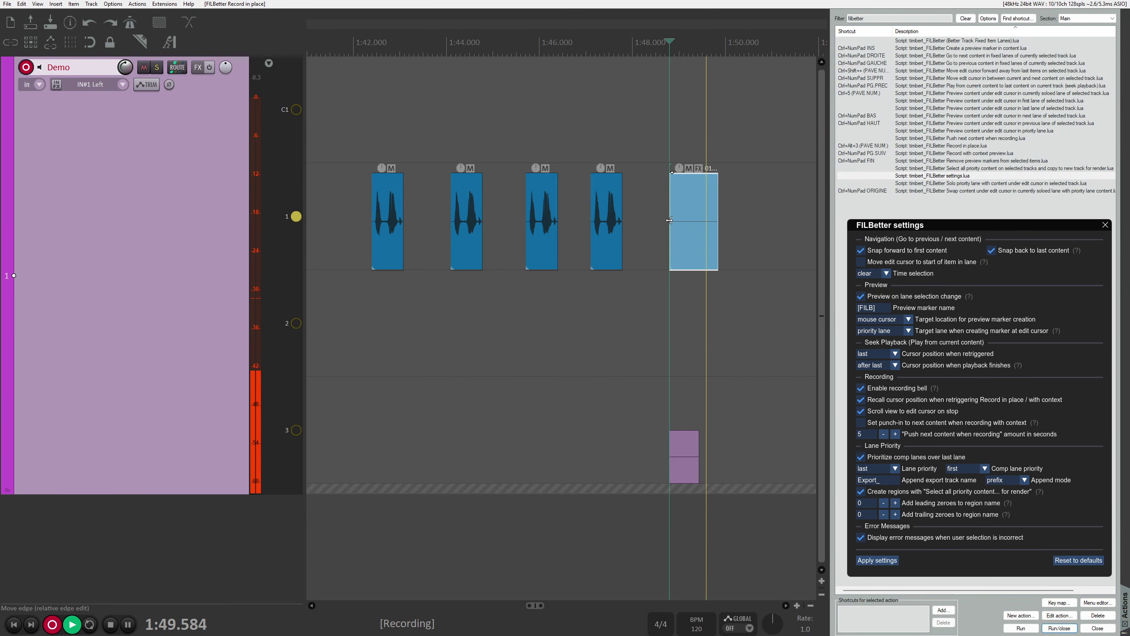
key(ctrl+alt+KP_3)
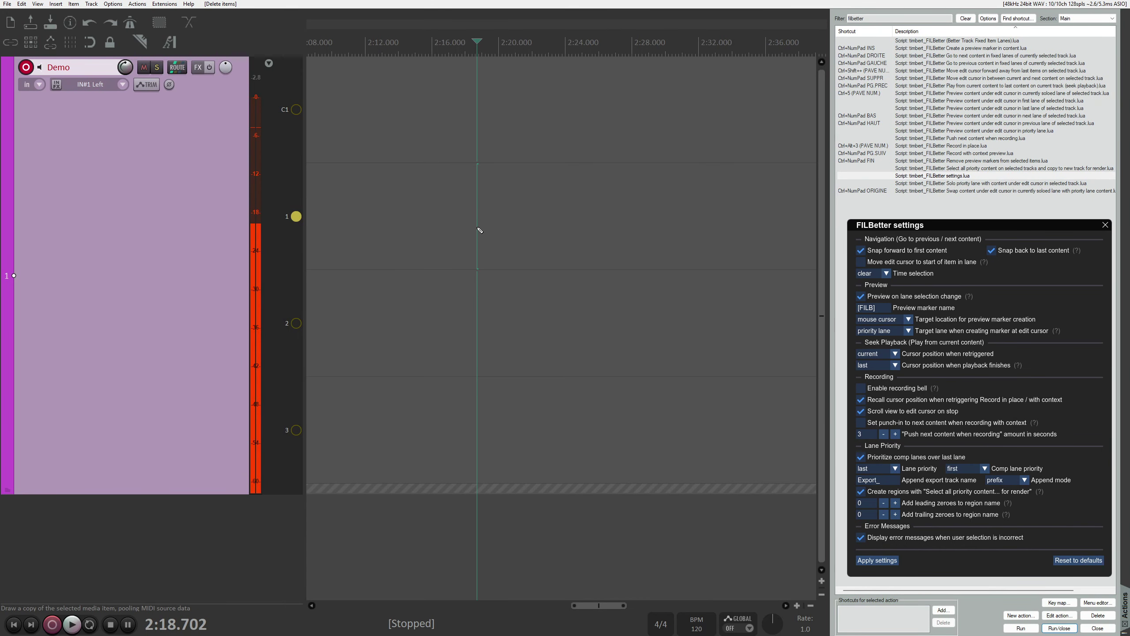
Step: Record in place on the empty lanes and retrigger it with the edit cursor moved elsewhere, testing the cursor position recall
key(ctrl+alt+KP_3)
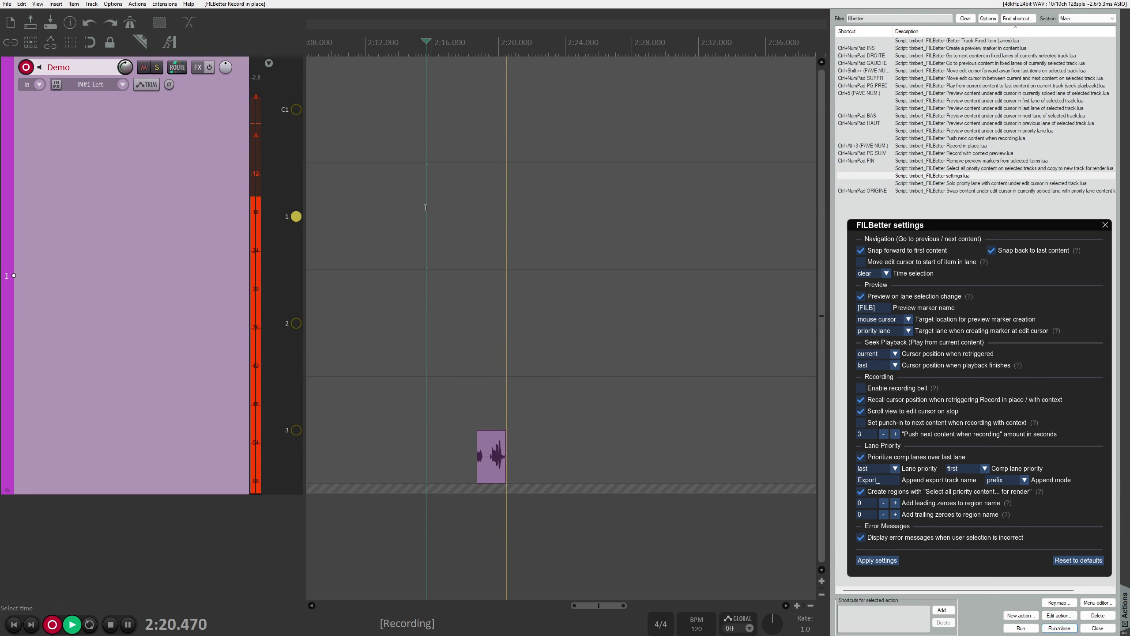
key(ctrl+alt+KP_3)
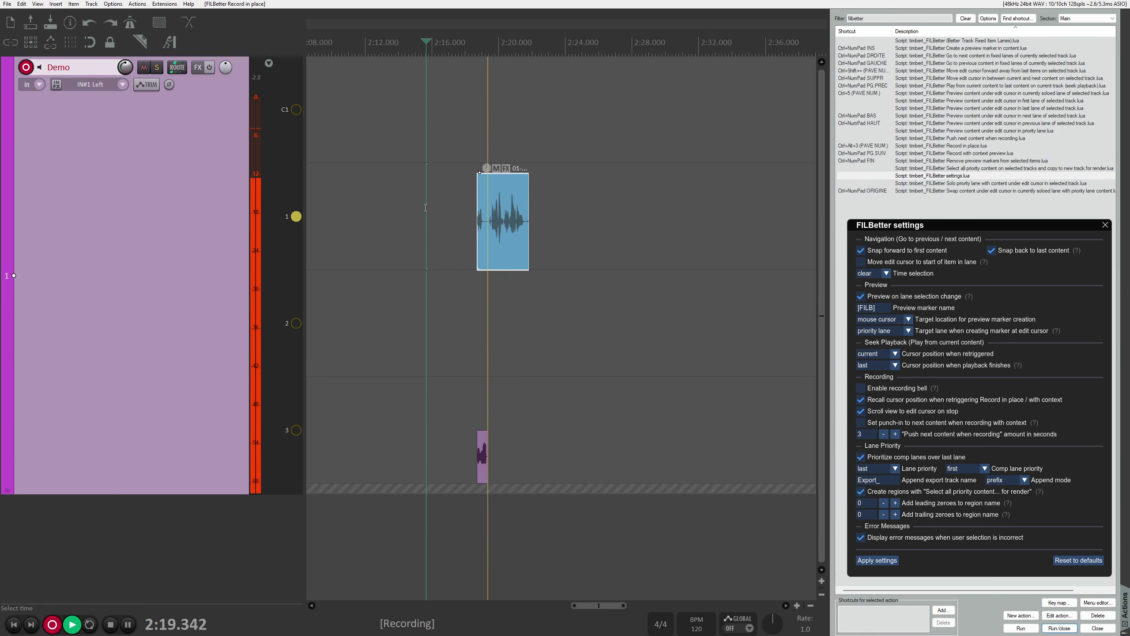
click(616, 202)
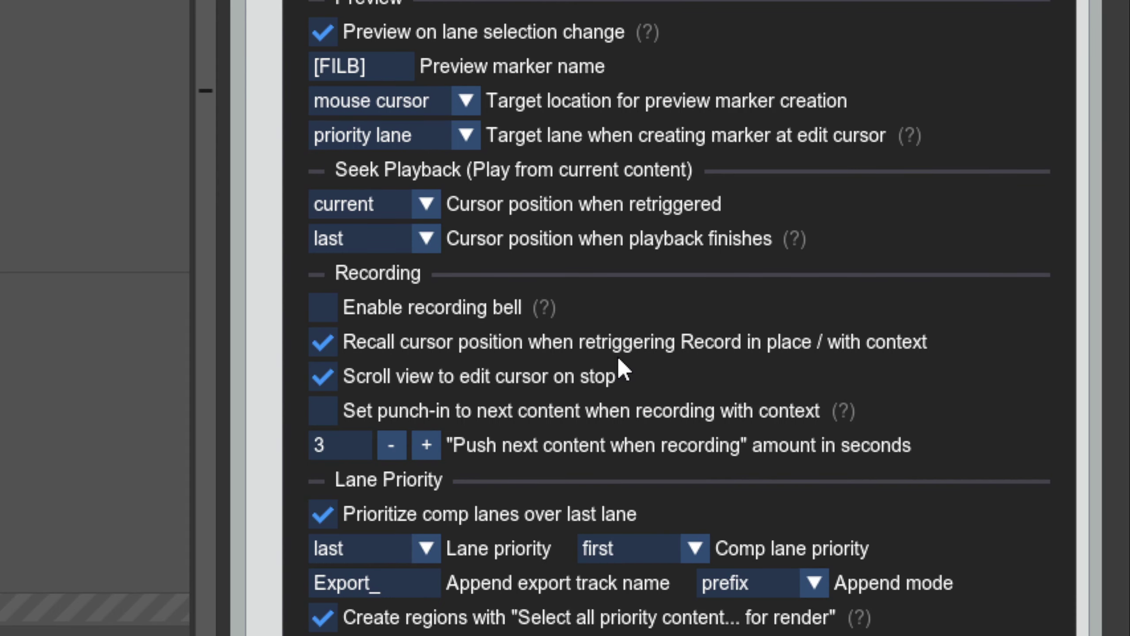
Step: Disable recalling the cursor position when retriggering, and test Record in place after the existing takes while moving the edit cursor
click(566, 351)
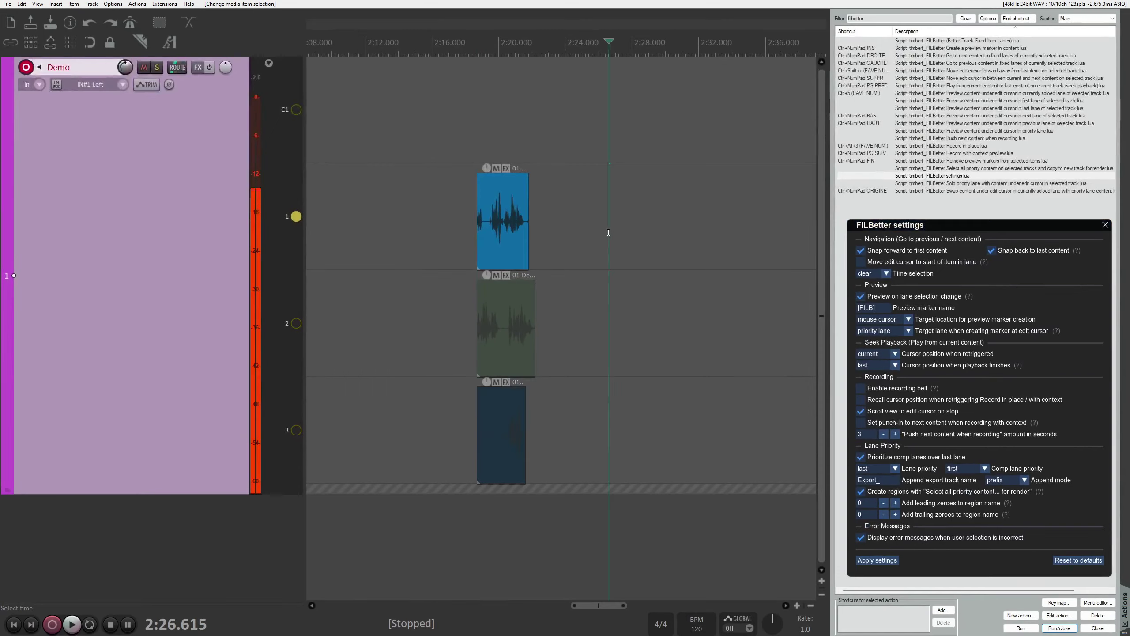
key(ctrl+alt+KP_3)
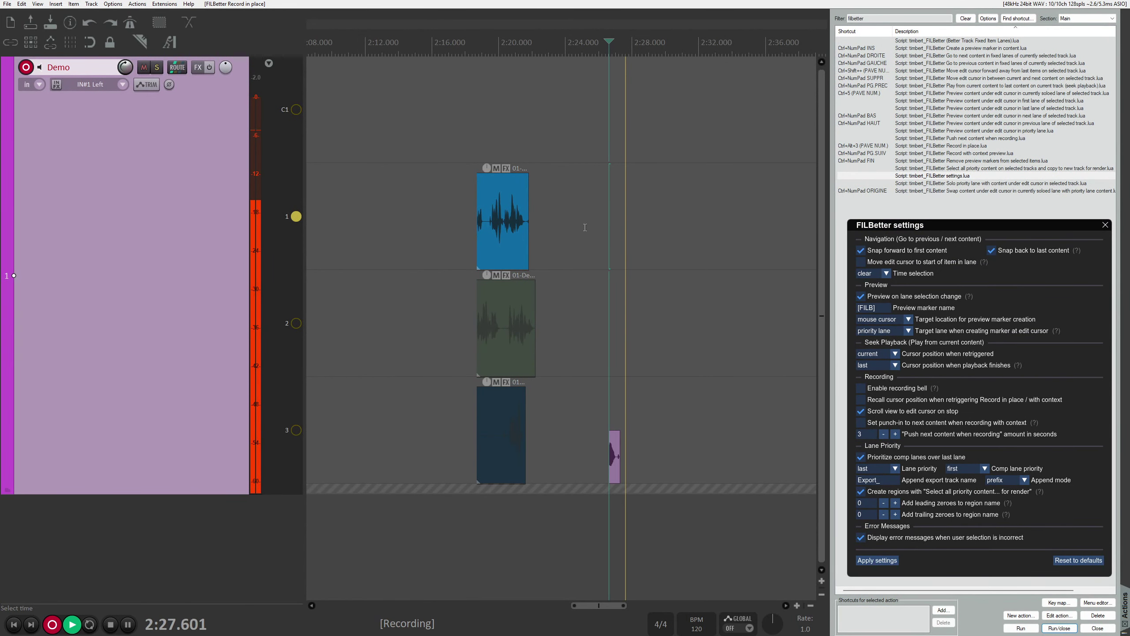
click(585, 229)
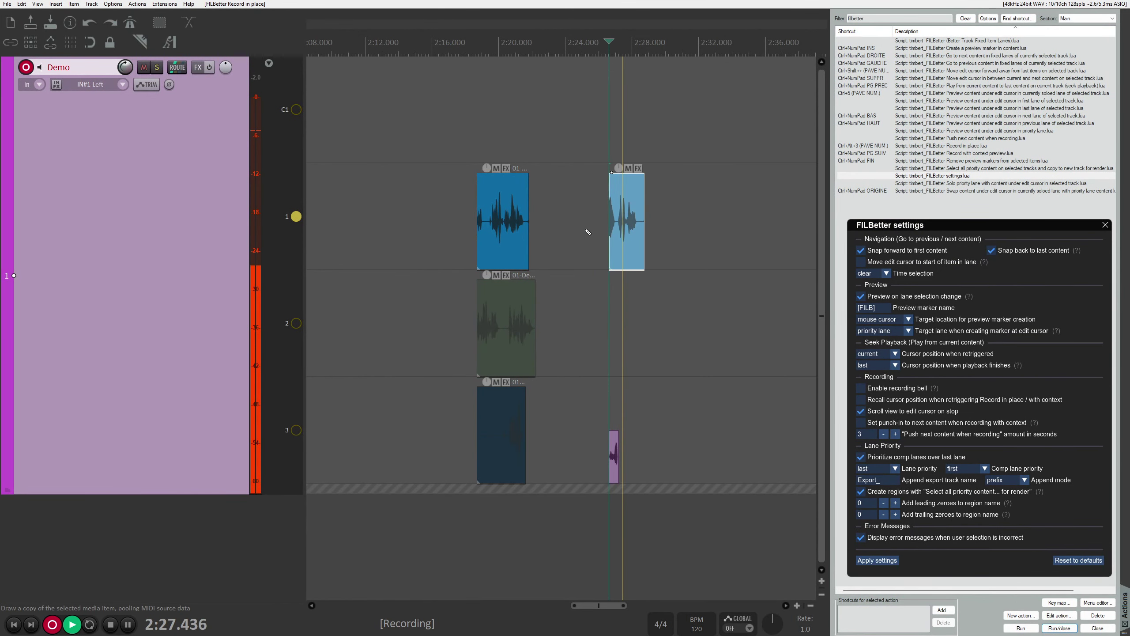
click(566, 205)
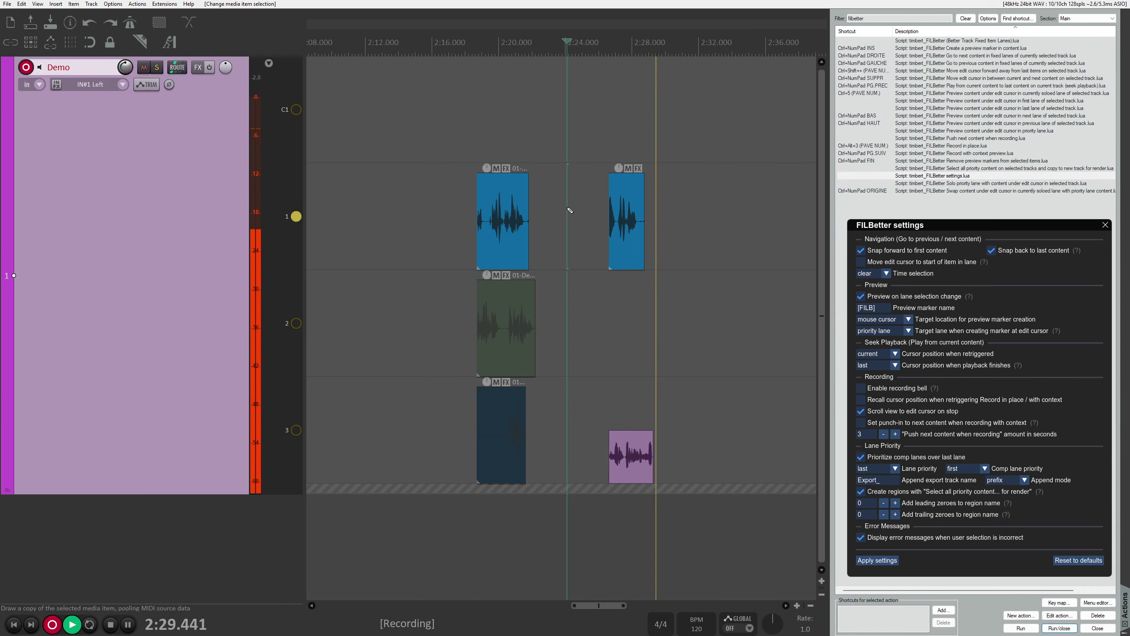
key(ctrl+alt+KP_3)
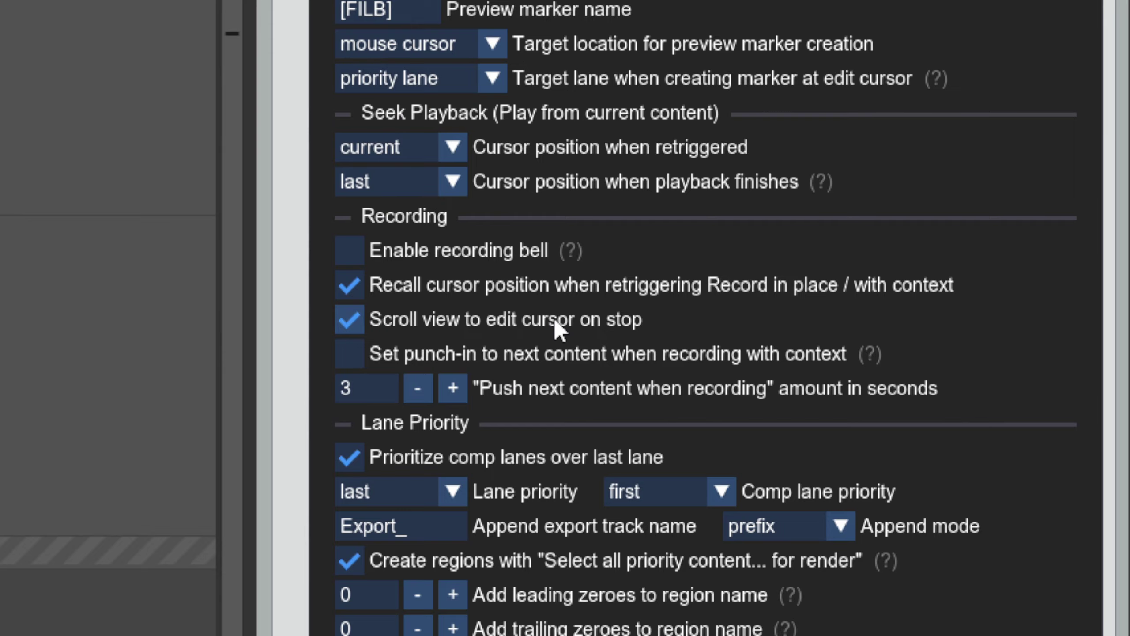
Step: Disable scrolling the view to the edit cursor on stop
click(555, 318)
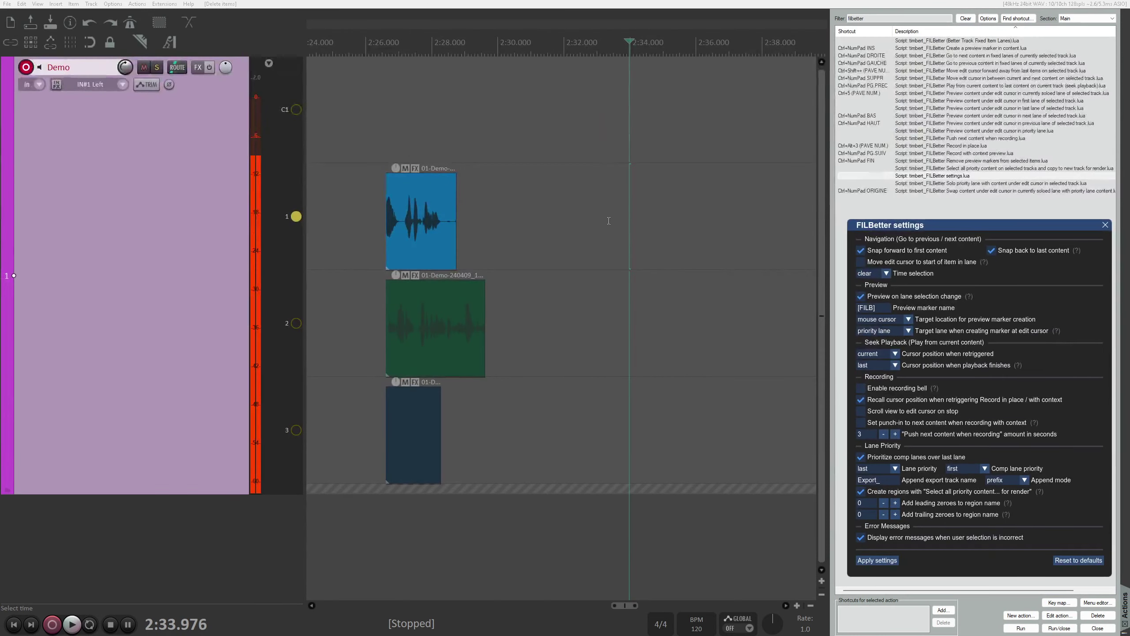
Step: Test Record in place in the empty space after the last item, with view scrolling on stop turned off
click(609, 221)
click(641, 230)
key(ctrl+alt+KP_3)
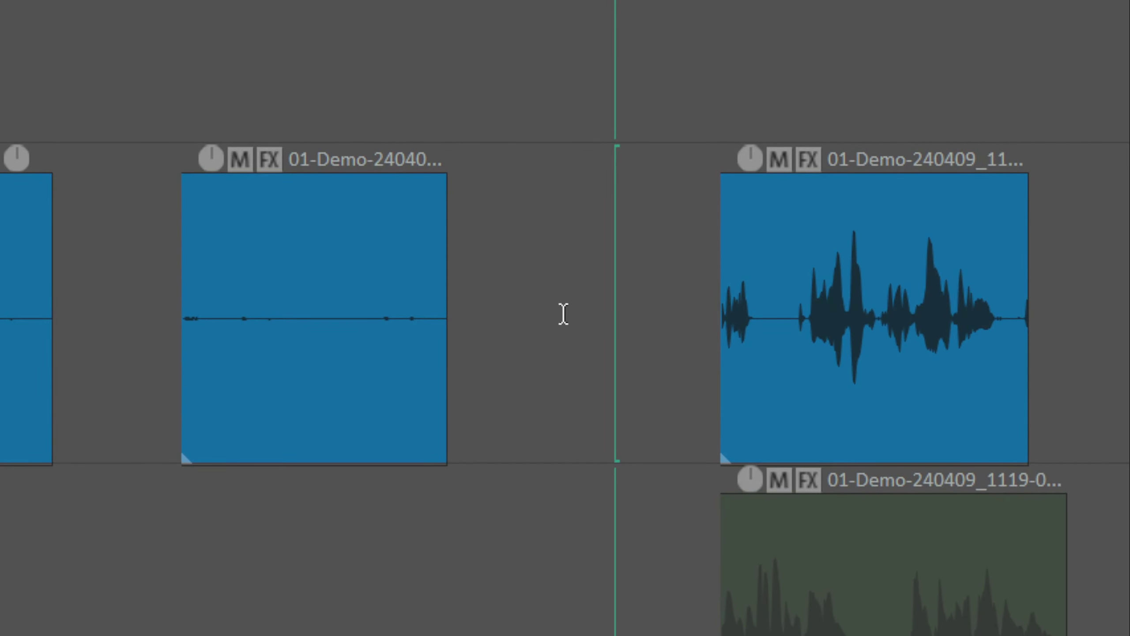
Step: Place the edit cursor in the gap between two items, record with context preview and stop the recording
click(499, 220)
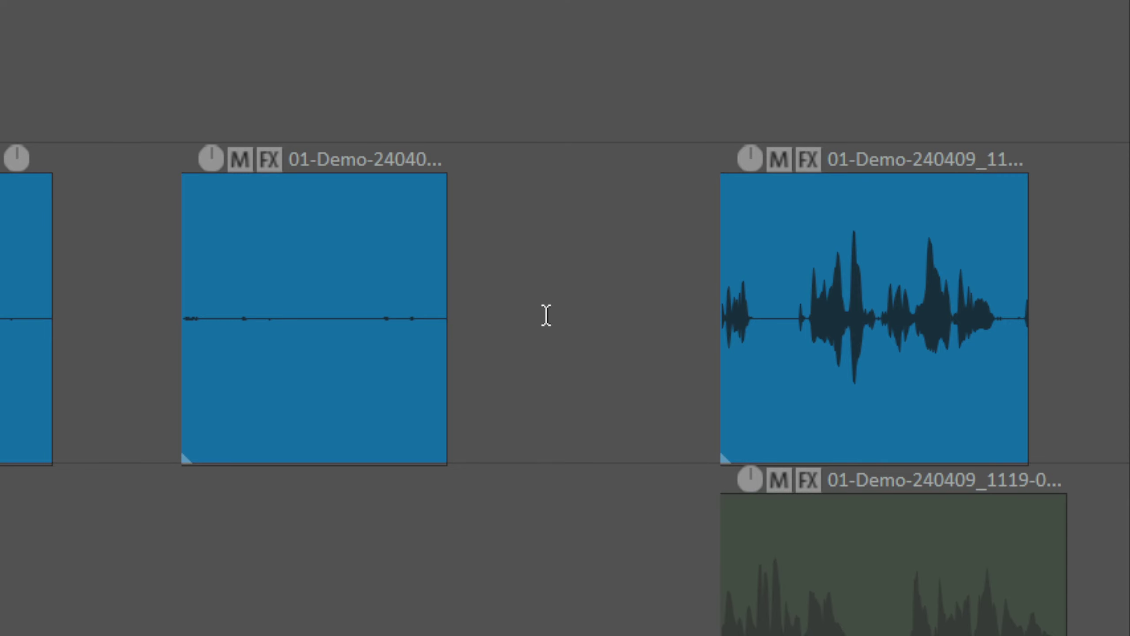
click(547, 315)
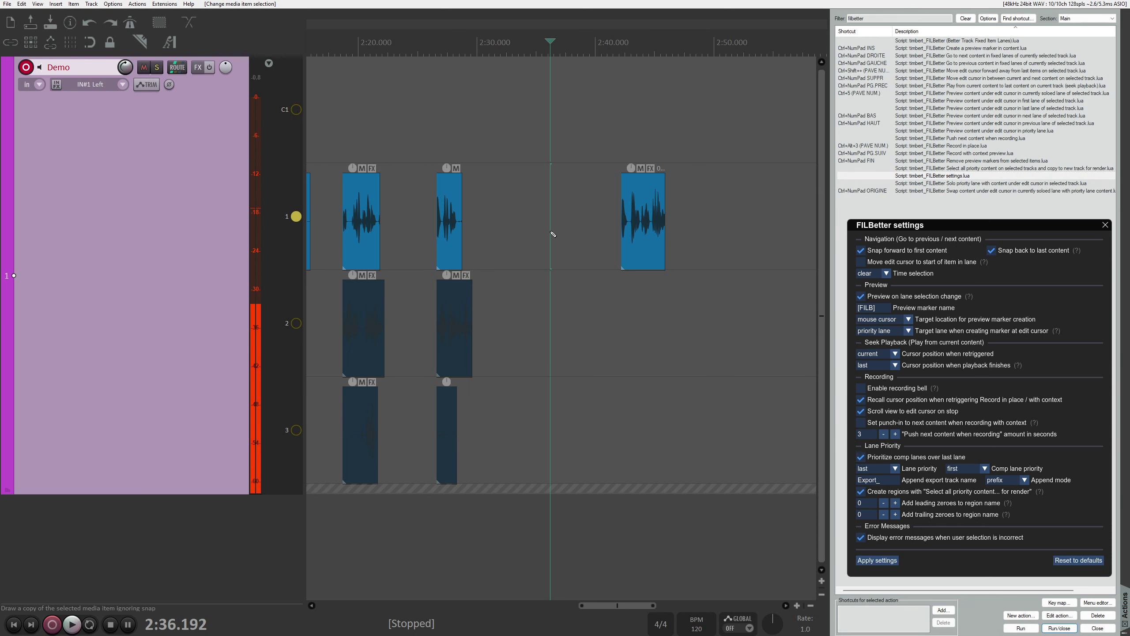
key(ctrl+KP_Next)
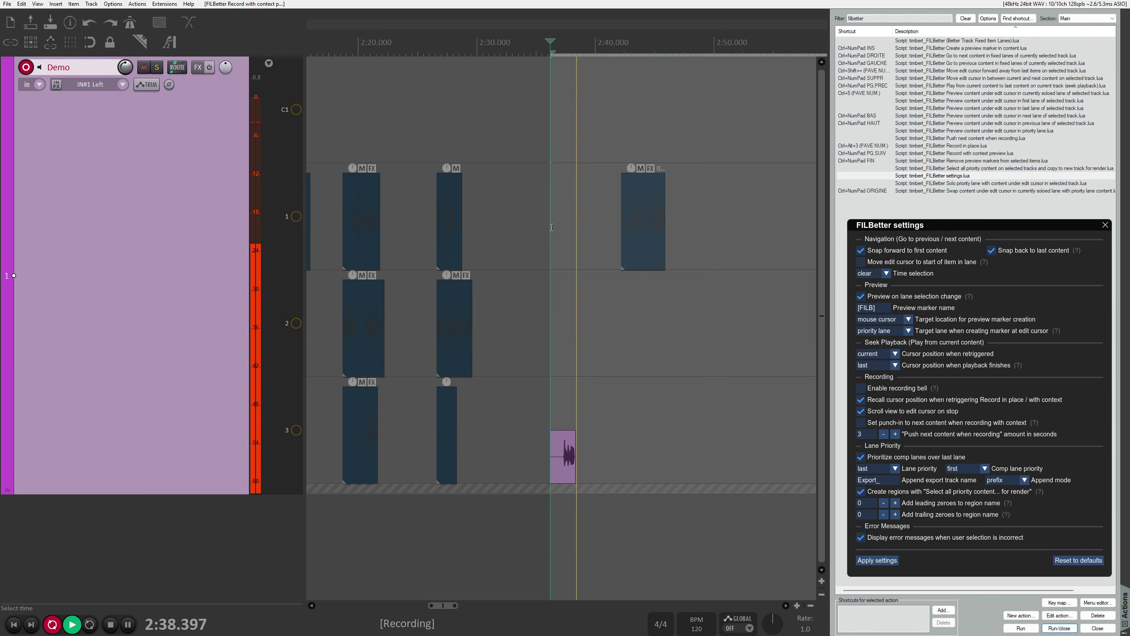
key(space)
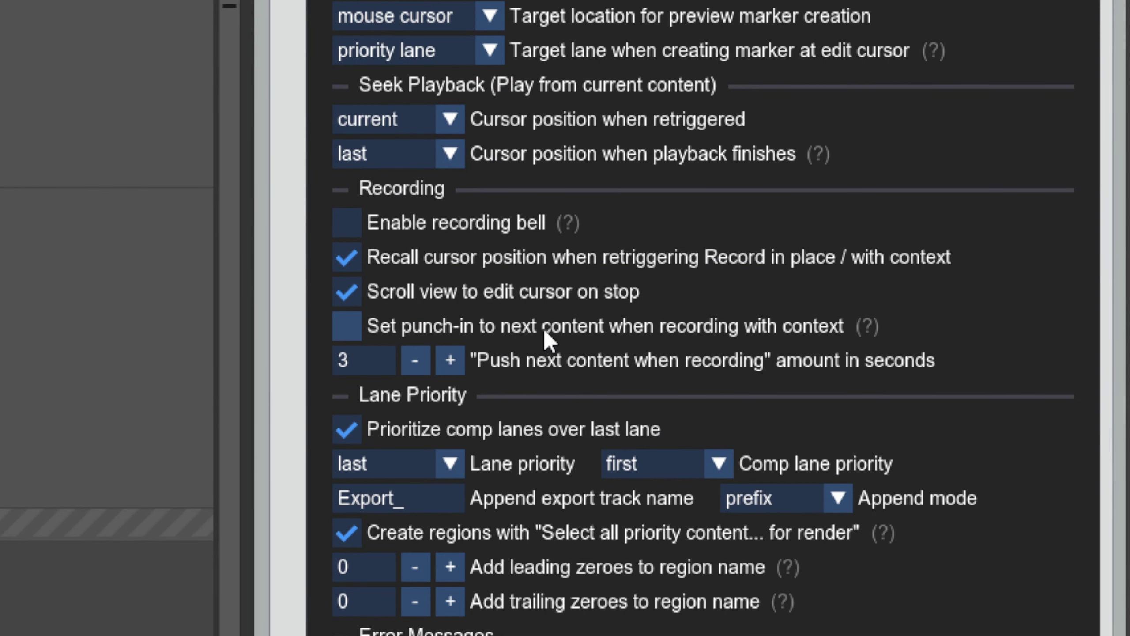
Step: Enable setting the punch-in to next content, and record with context preview again from the gap before the last item
click(544, 329)
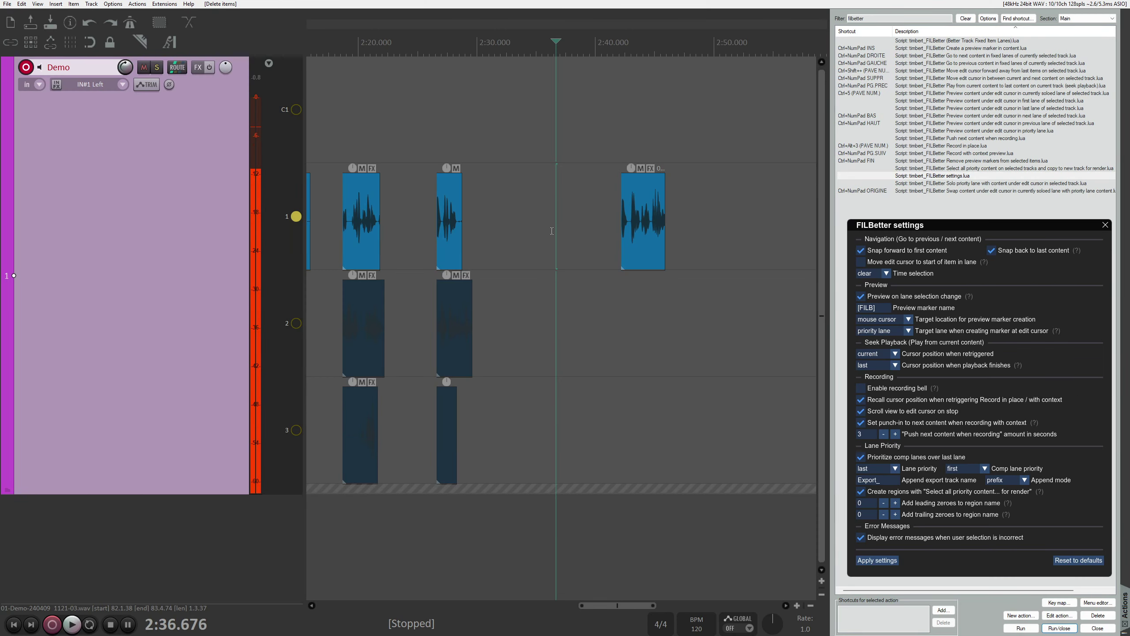
key(ctrl+KP_Next)
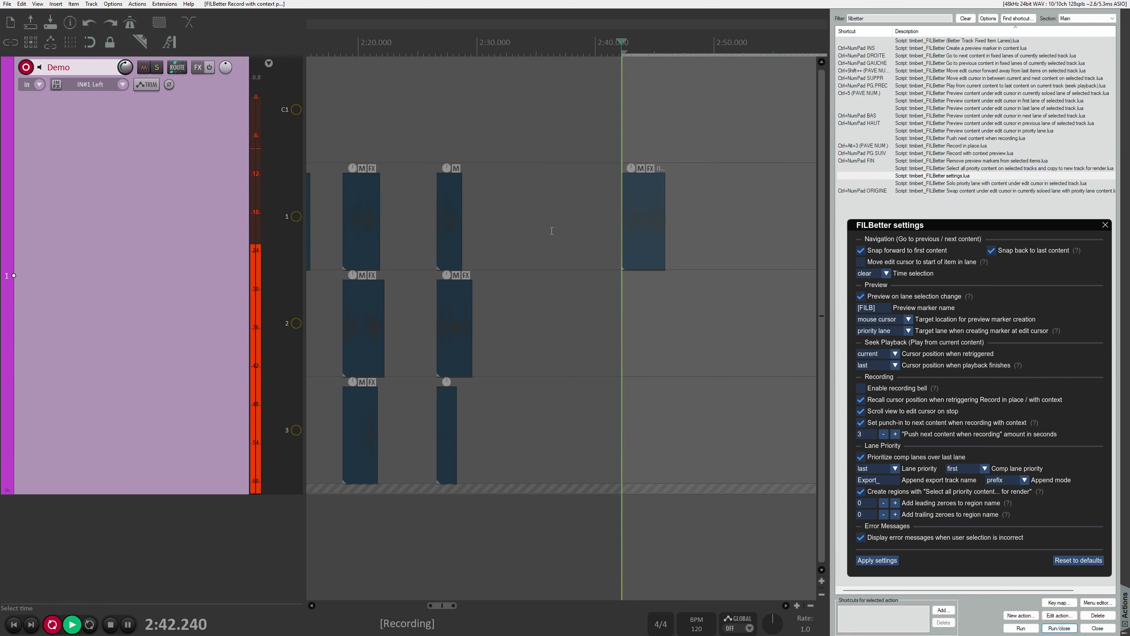
key(space)
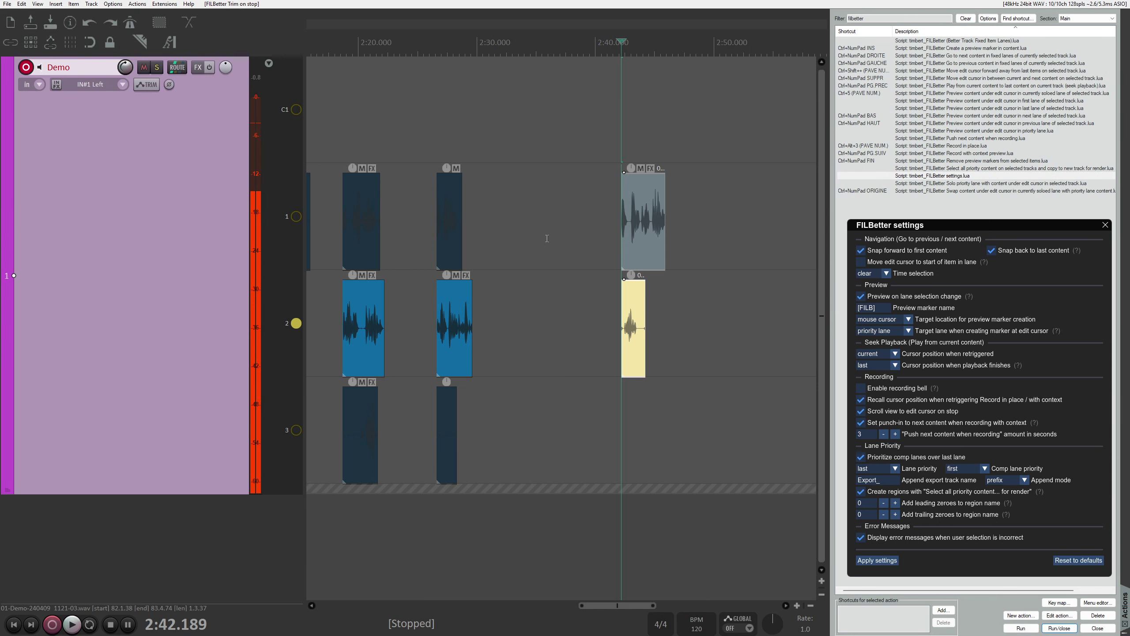
Step: Place the edit cursor in the gap before the last item and record in place there
click(538, 232)
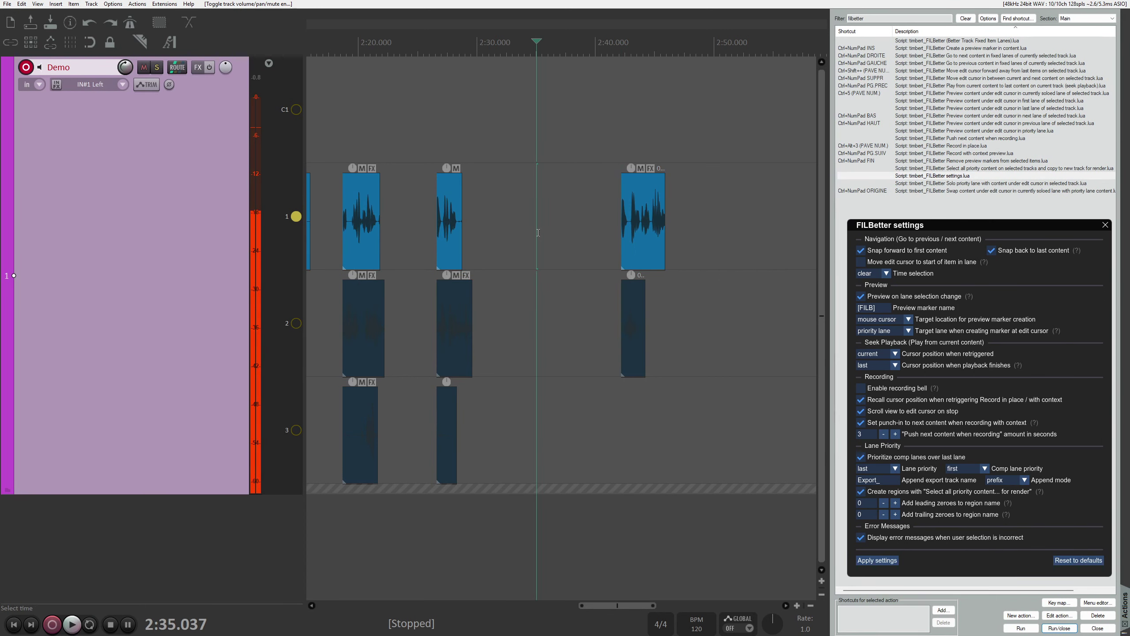
click(539, 234)
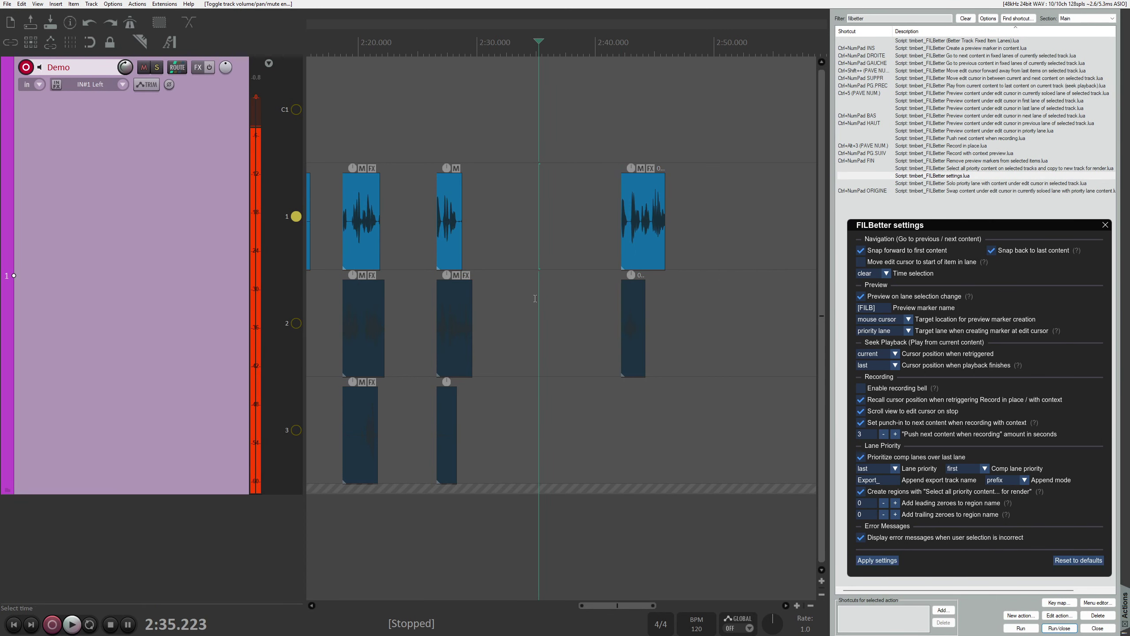
key(ctrl+alt+KP_3)
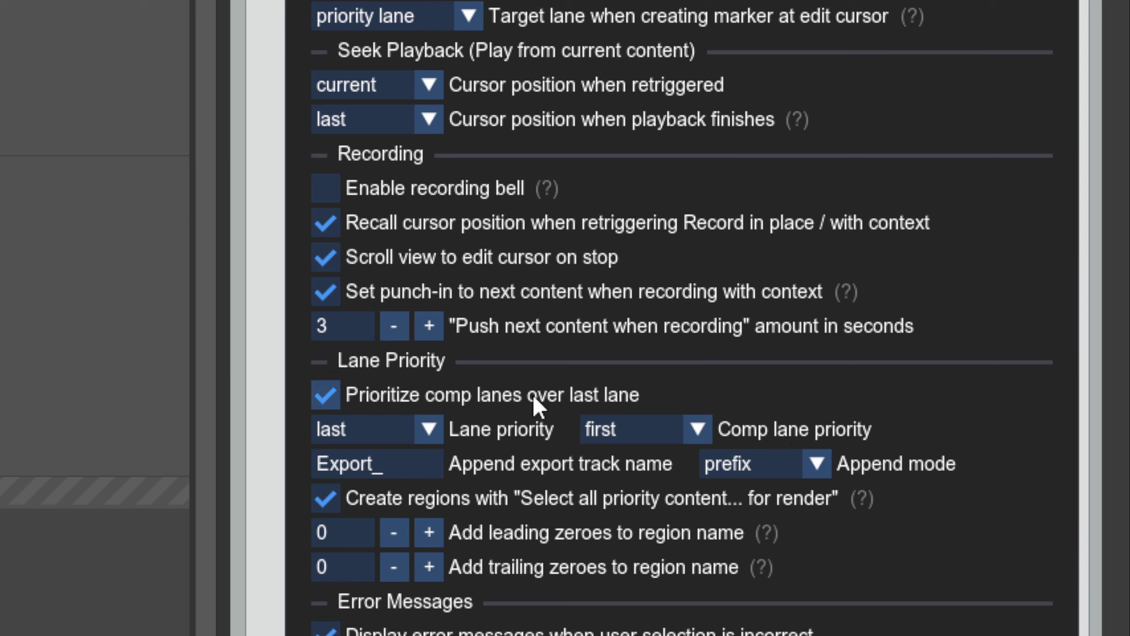
Step: Set the "Push next content when recording" amount to 8 seconds
click(427, 332)
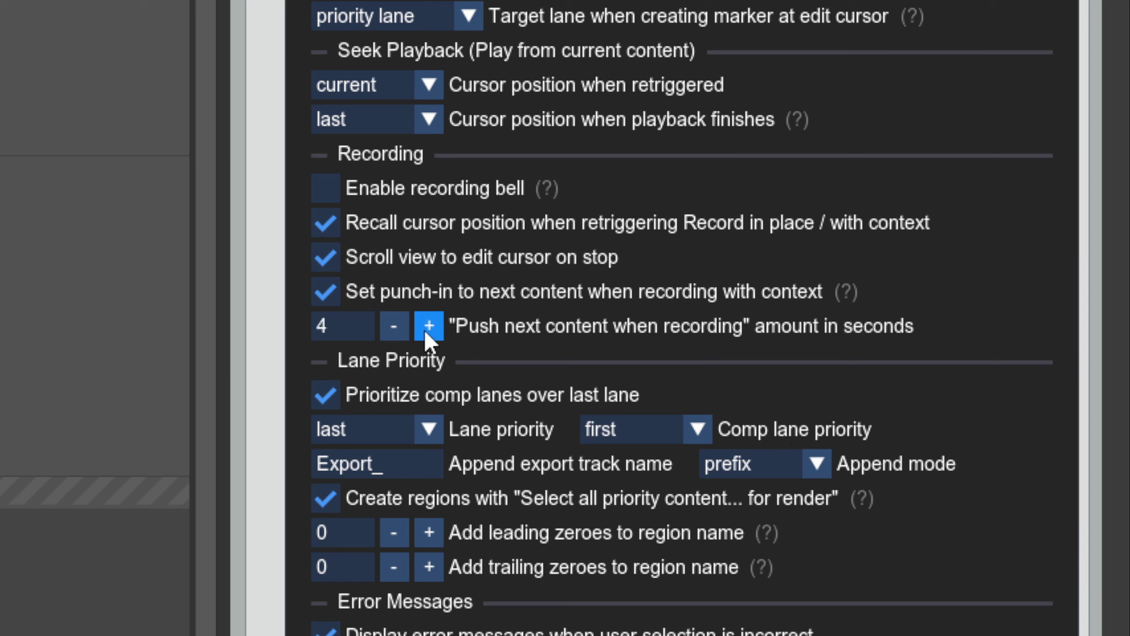
click(427, 332)
click(427, 332)
click(427, 332)
click(427, 332)
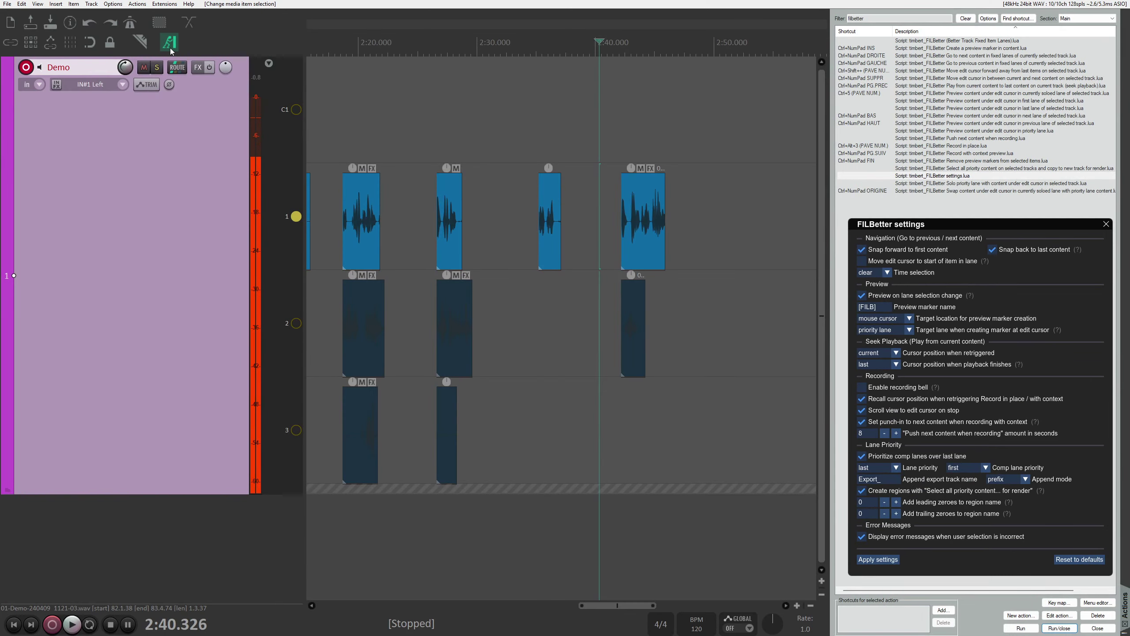
Step: Turn on Push next content when recording, record a take in the gap before the last item, and stop
click(169, 43)
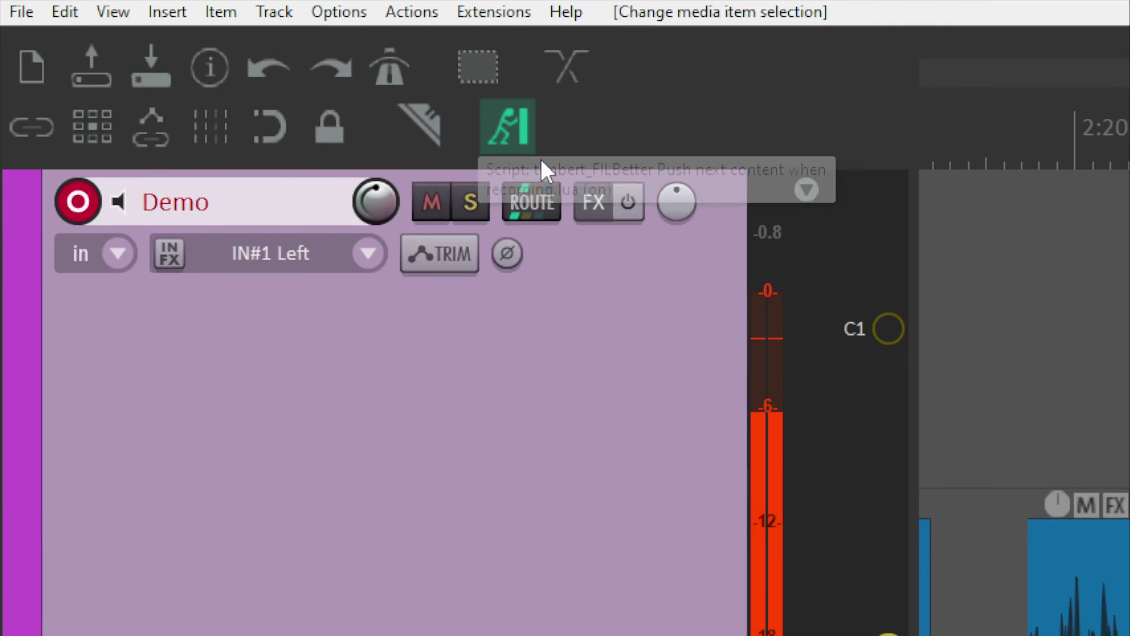
click(528, 136)
click(527, 136)
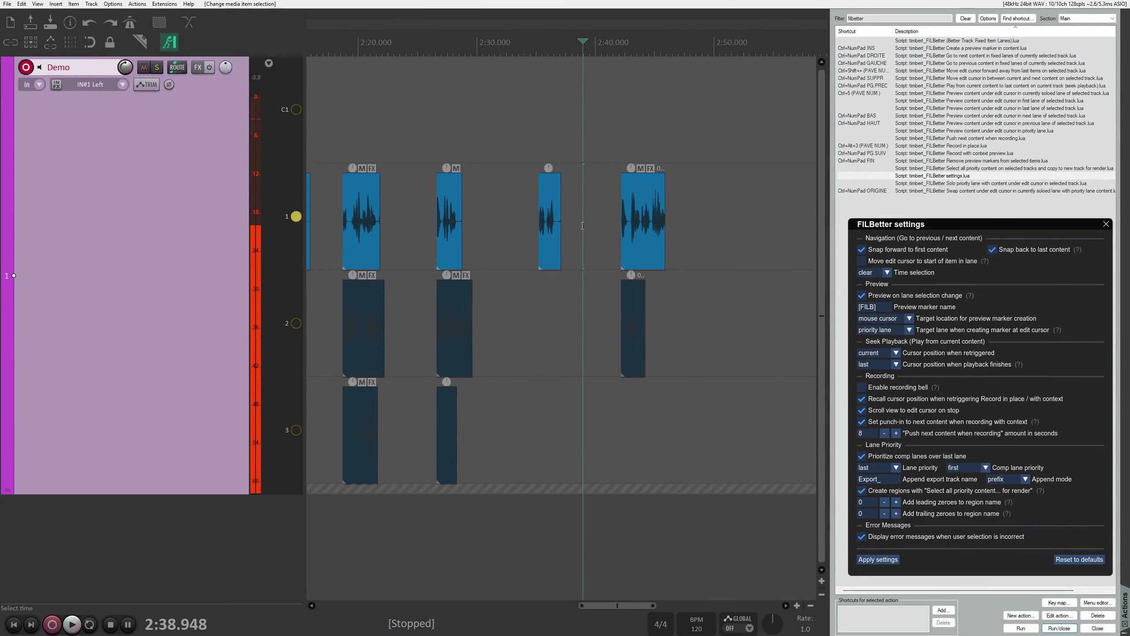
key(ctrl+r)
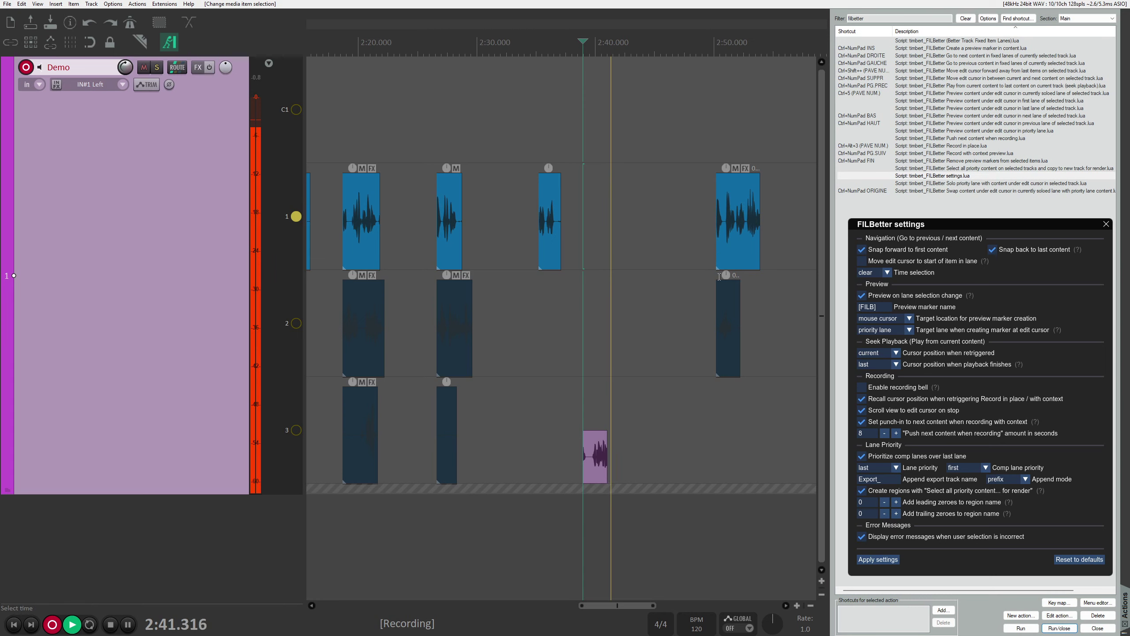
key(space)
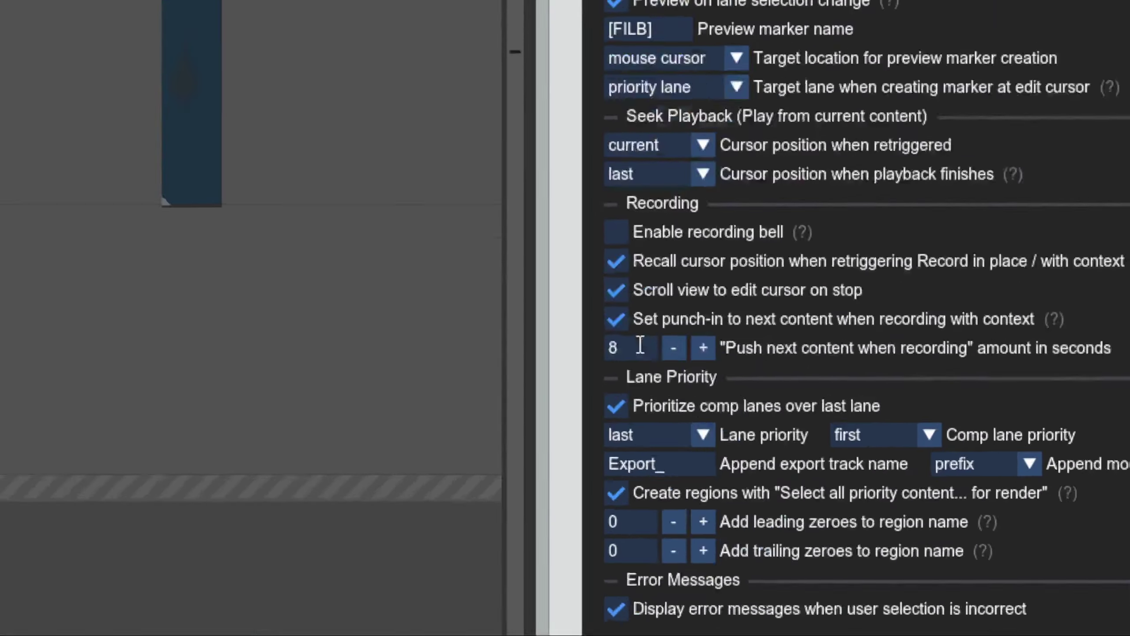
Step: Set the push amount to 3 seconds and record a take from the edit cursor placed before the last item
click(871, 436)
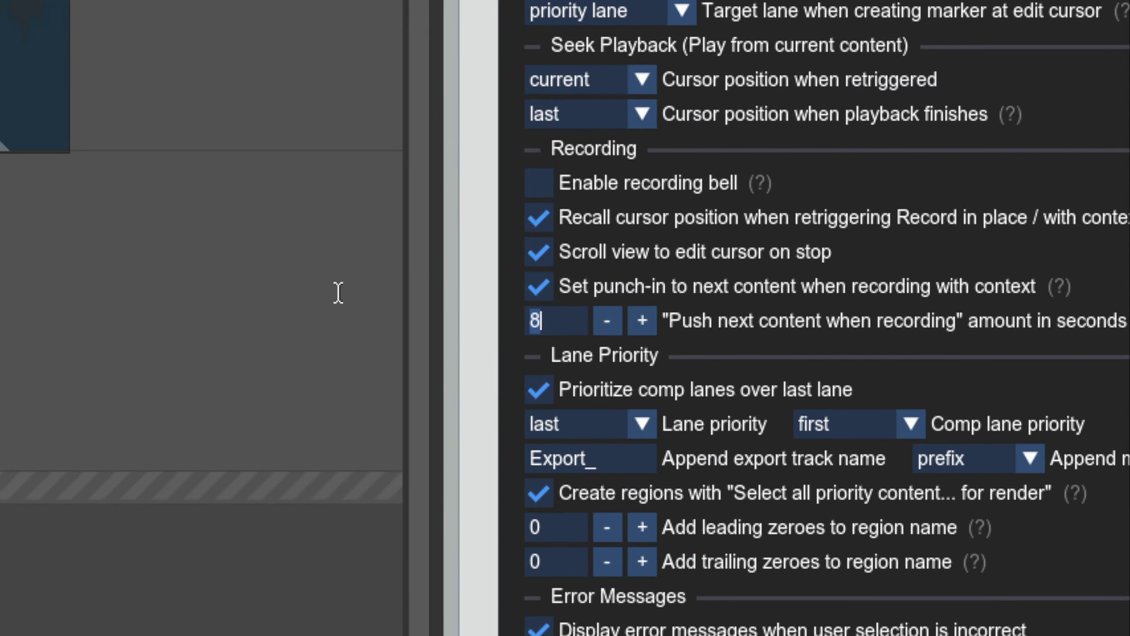
text(3)
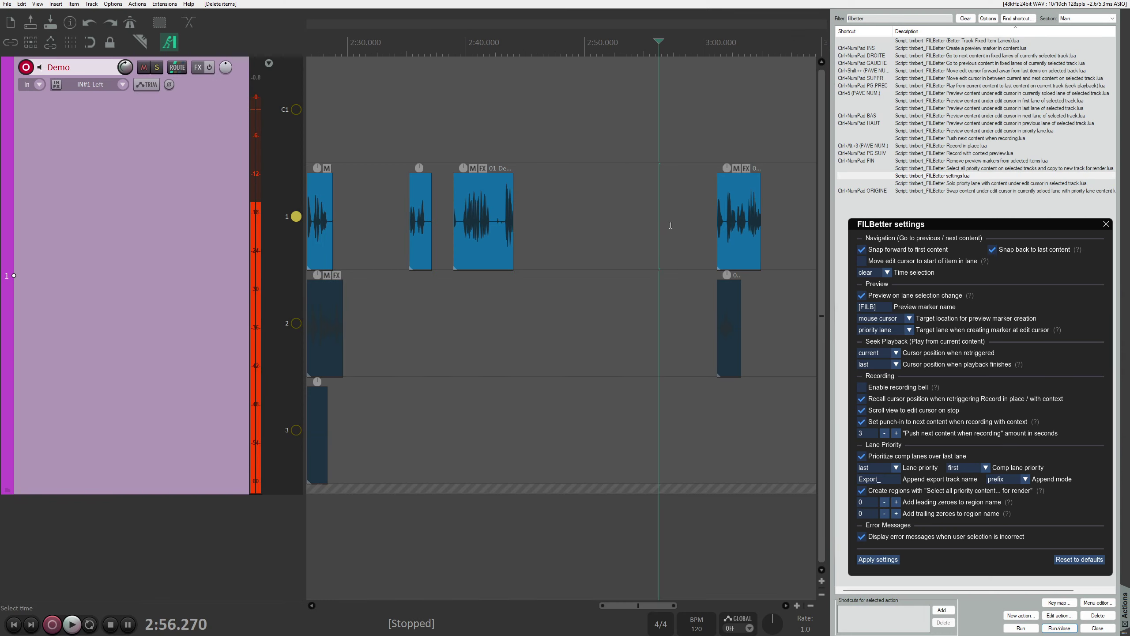
click(673, 229)
key(ctrl+KP_Page_Down)
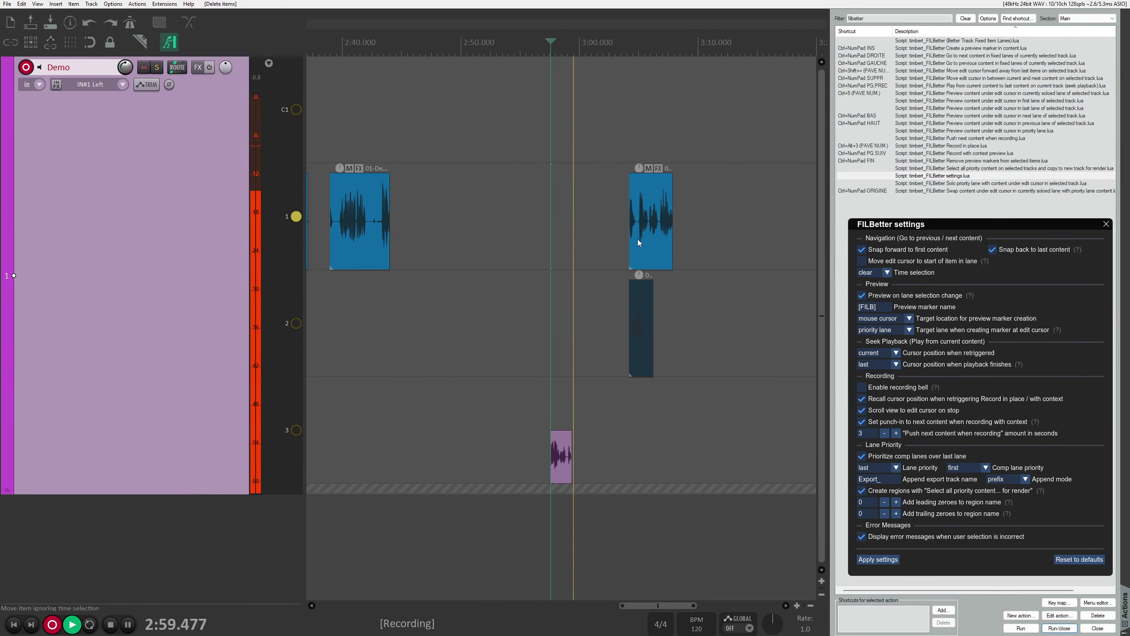
Step: Disable the punch-in to next content and comp lane prioritization, and test going to the next content from before the comped item
click(862, 422)
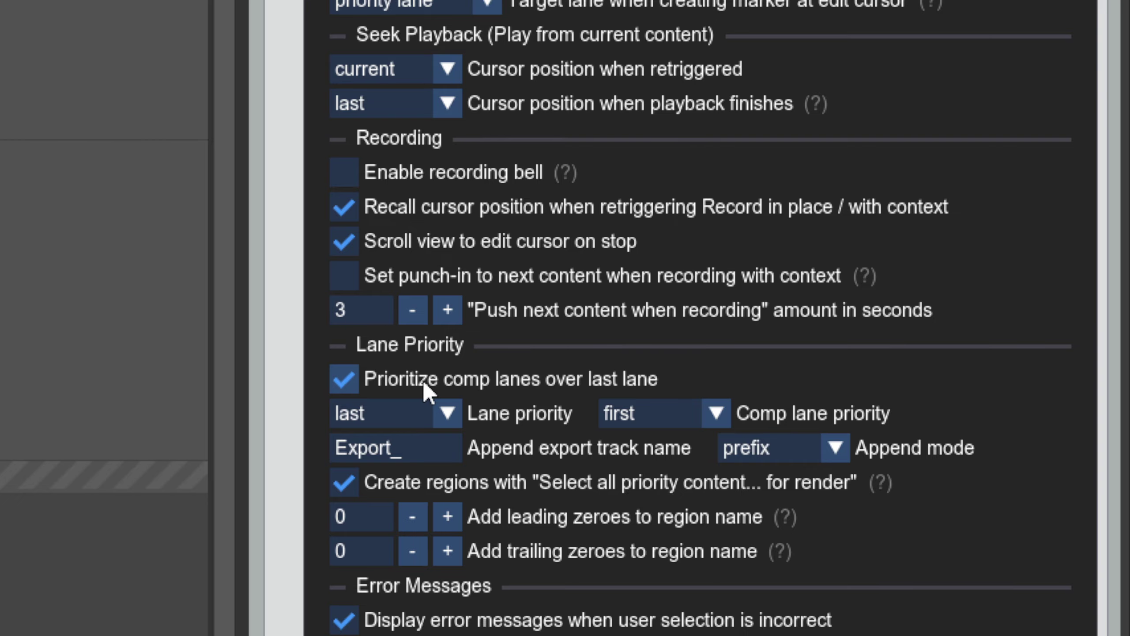
click(447, 377)
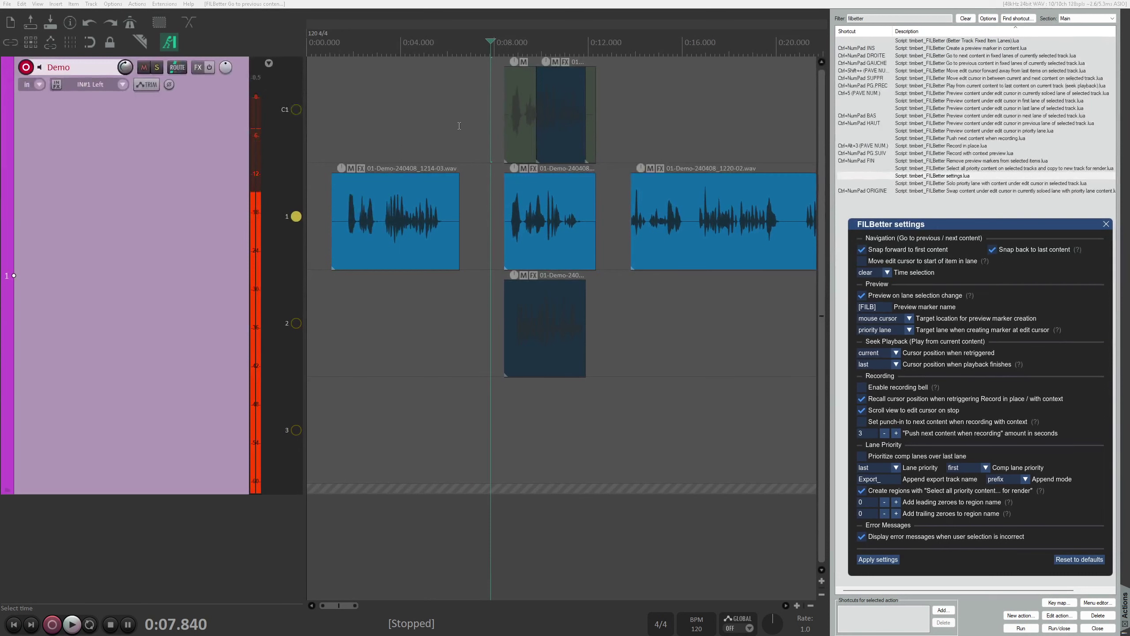
click(472, 123)
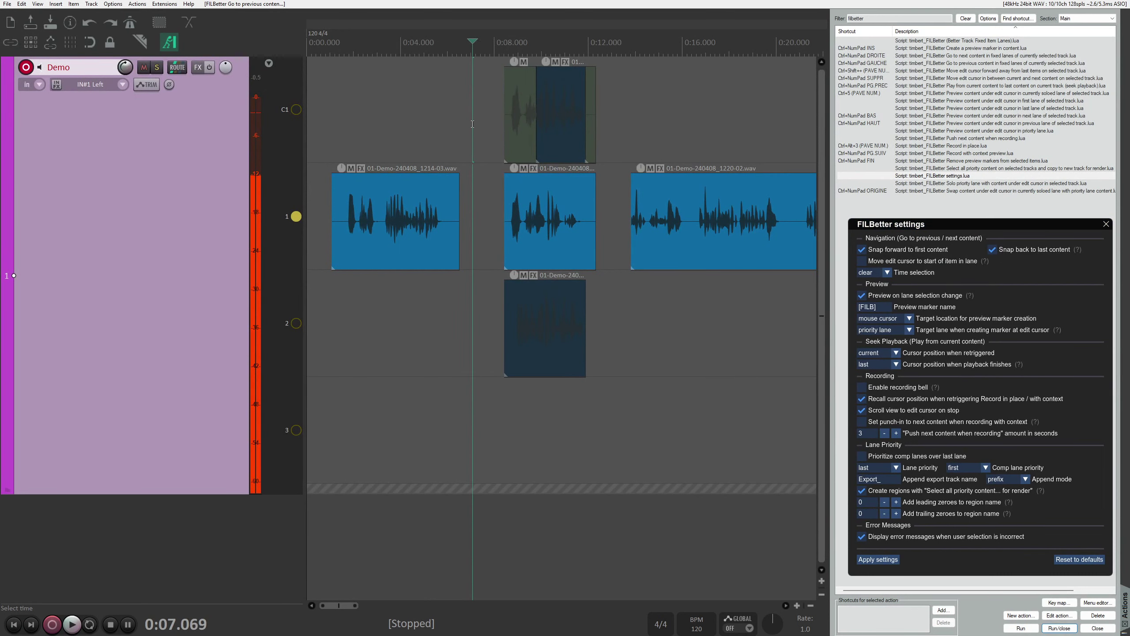
key(ctrl+KP_Right)
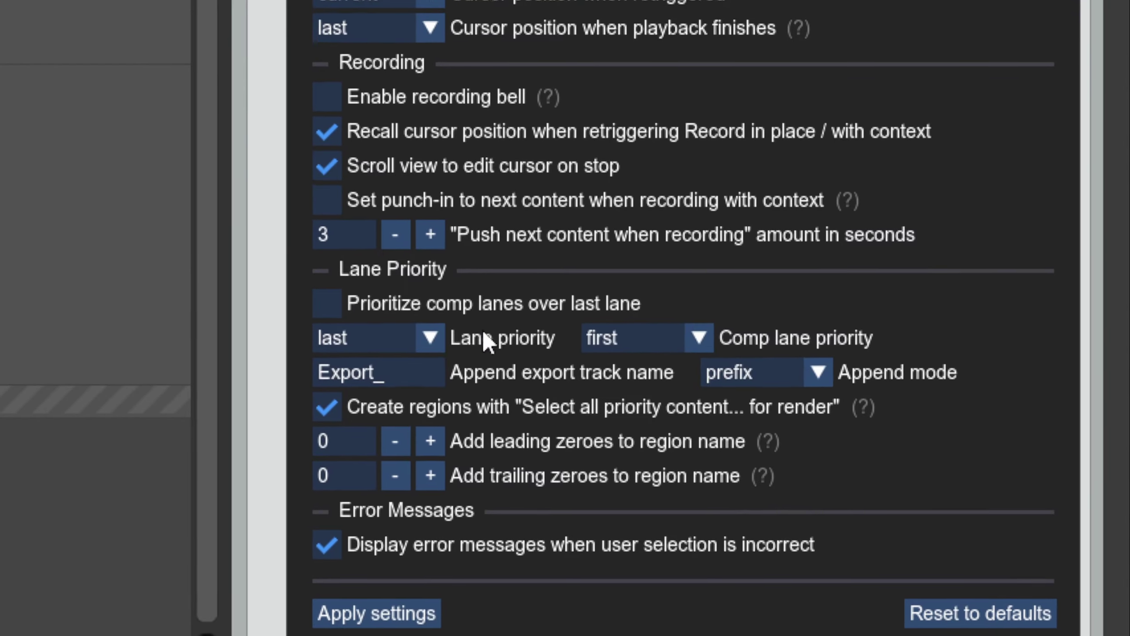
Step: Set the lane priority to first, apply the settings, and test going to the next content from before the comped item
click(443, 338)
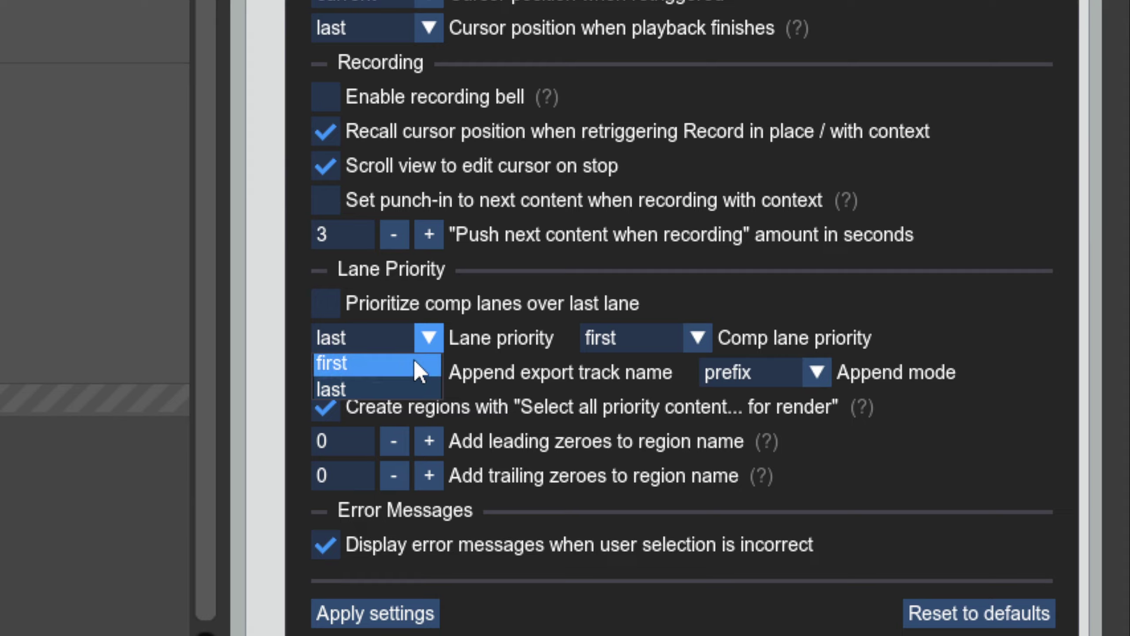
click(413, 359)
click(387, 621)
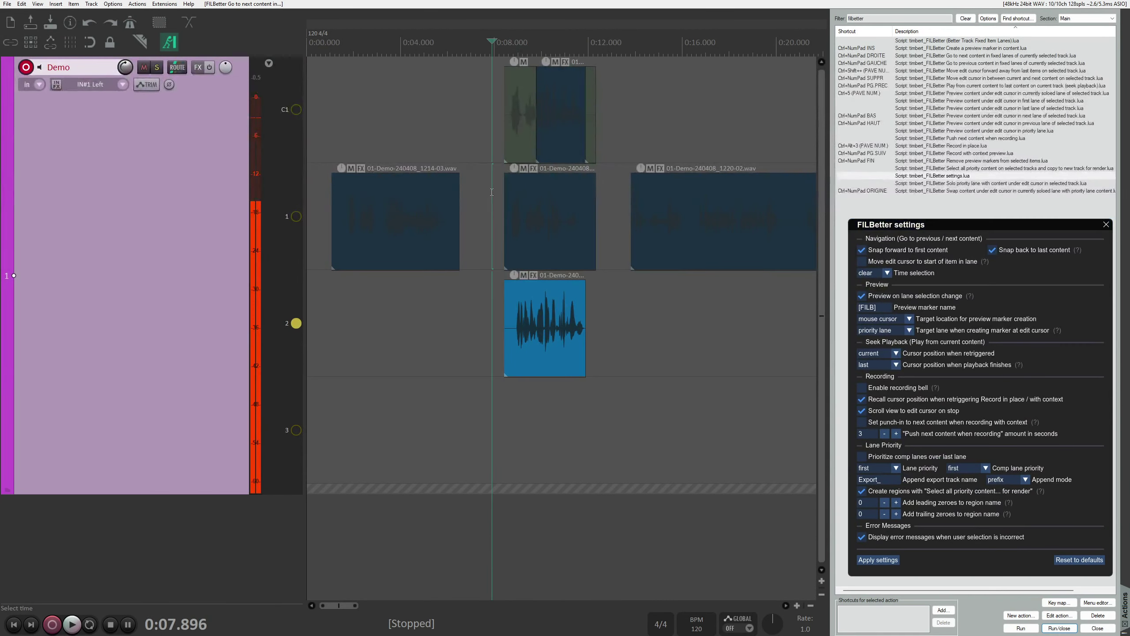
key(ctrl+KP_Right)
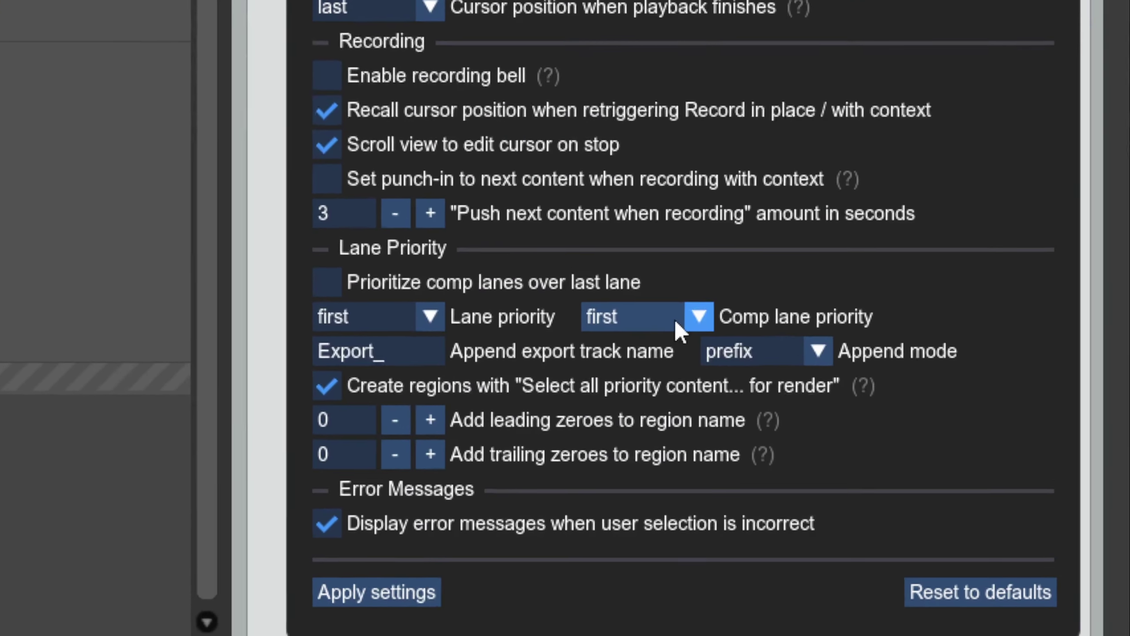
Step: Look over the available Comp lane priority options, keeping the current choice
click(979, 468)
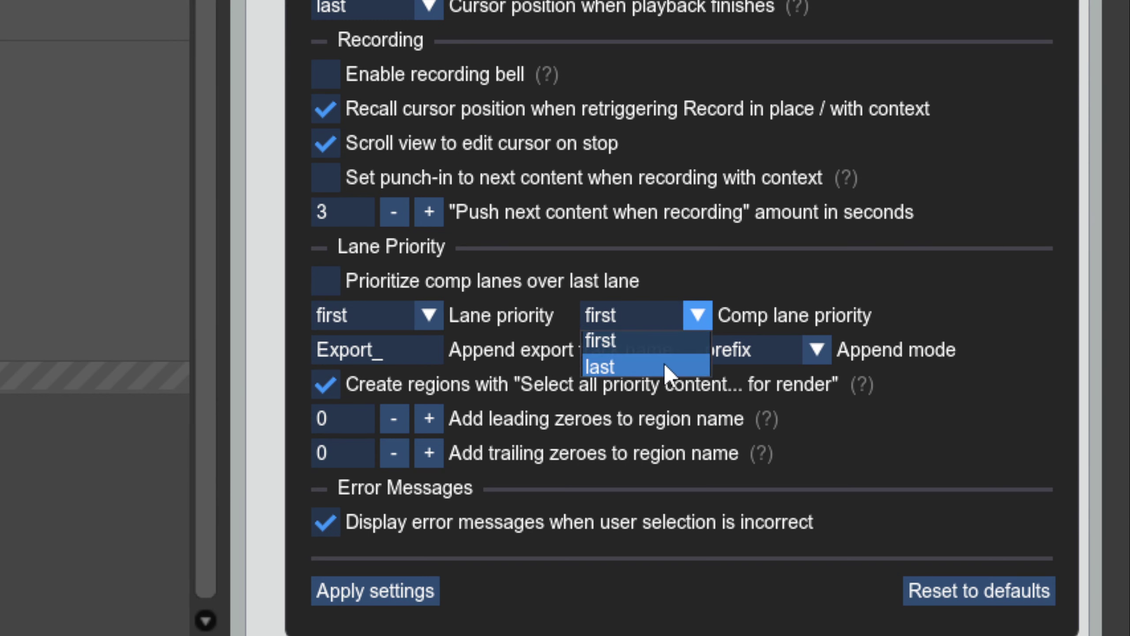
click(475, 398)
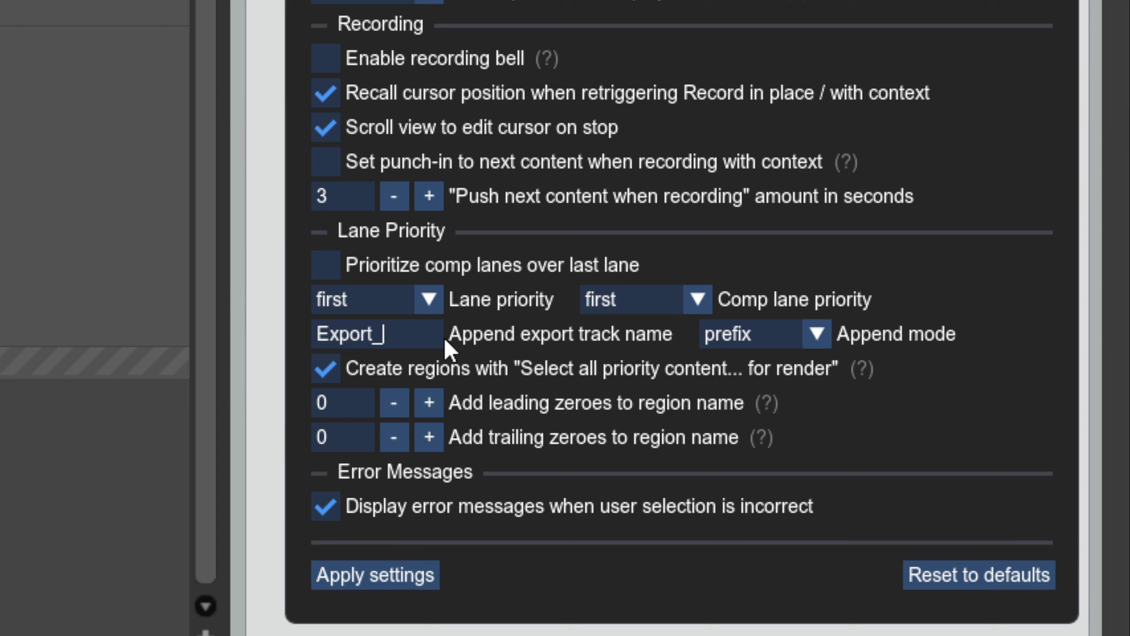
Step: Set the text appended to the export track name to _RENDER, use it as a suffix, and apply the settings
drag(383, 334, 255, 321)
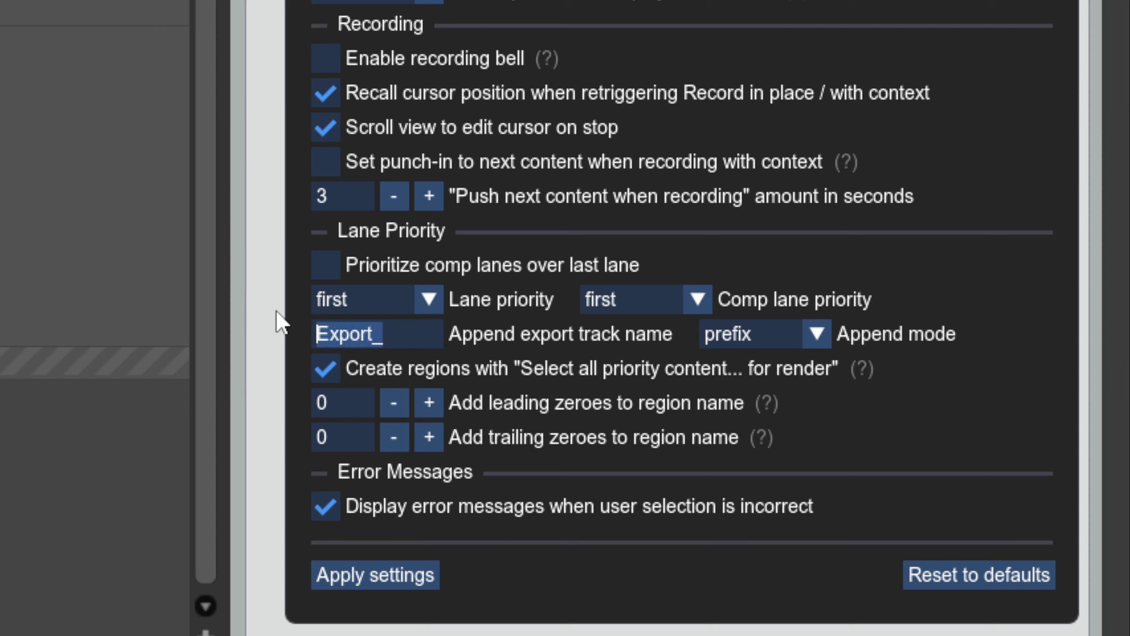
key(BackSpace)
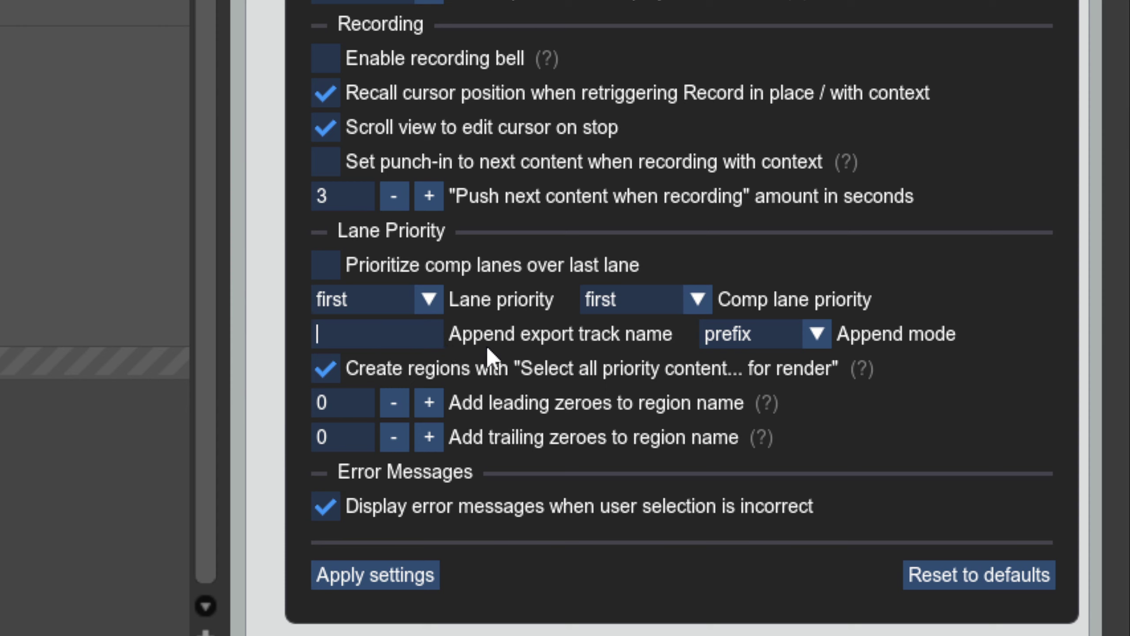
text(RENDER)
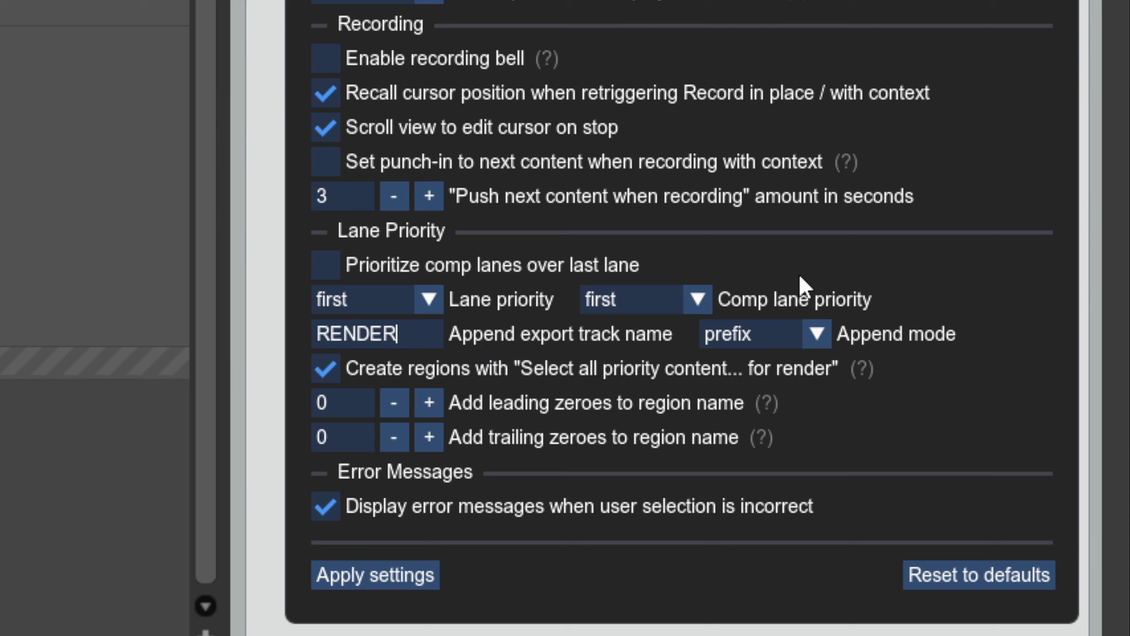
click(788, 332)
click(775, 388)
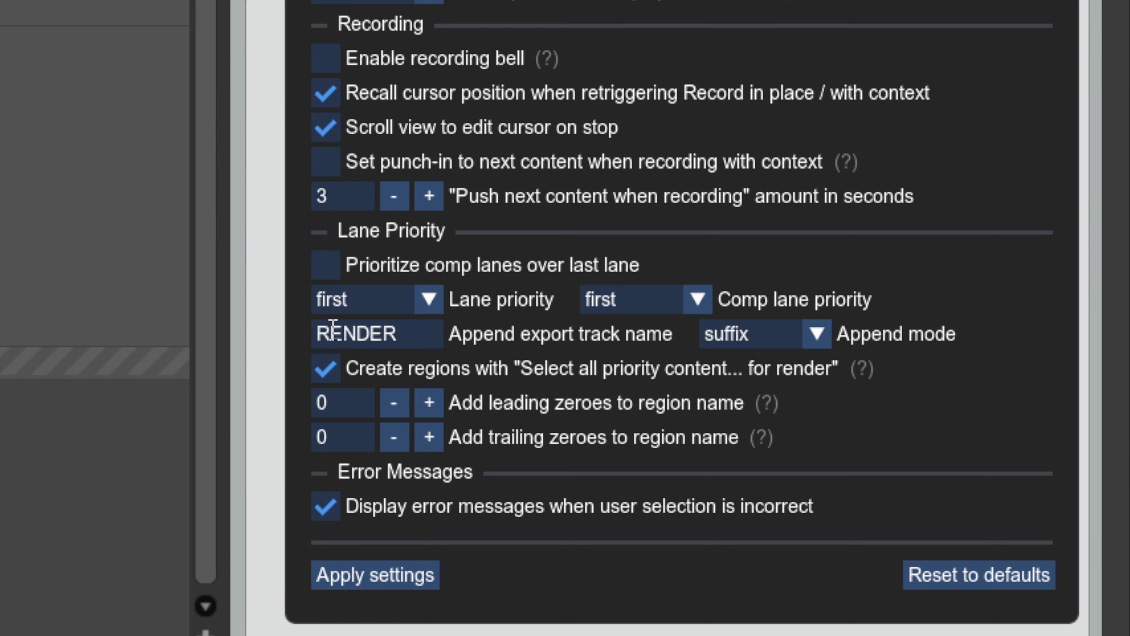
click(318, 333)
text(_)
click(402, 575)
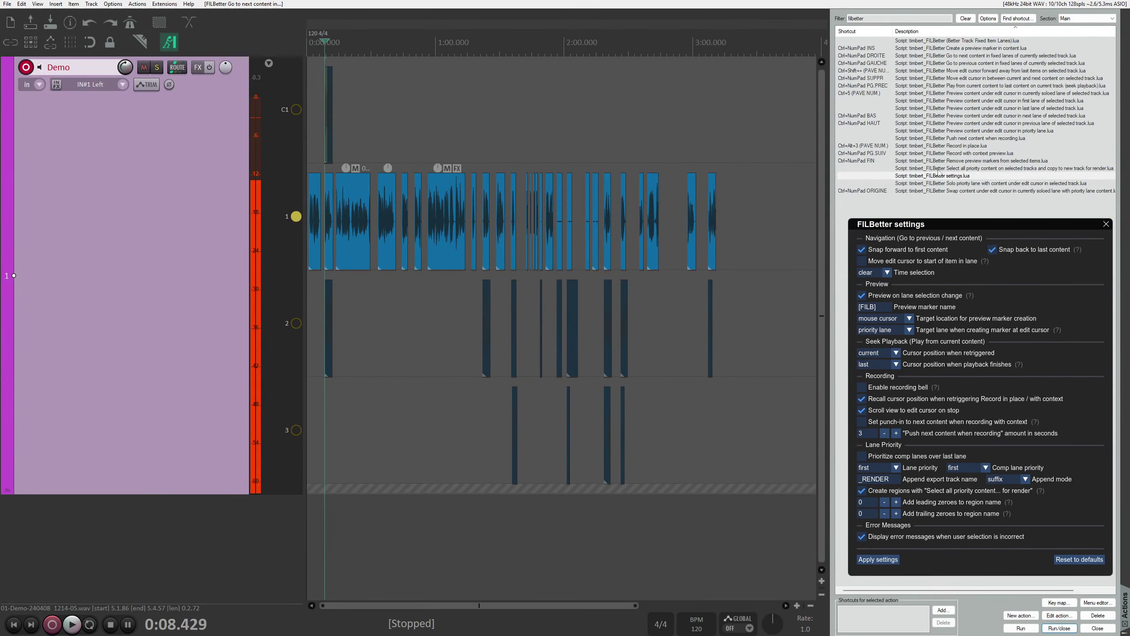
Step: Select all priority content on the Demo track and copy it to a new track for render, keeping region creation enabled
click(939, 170)
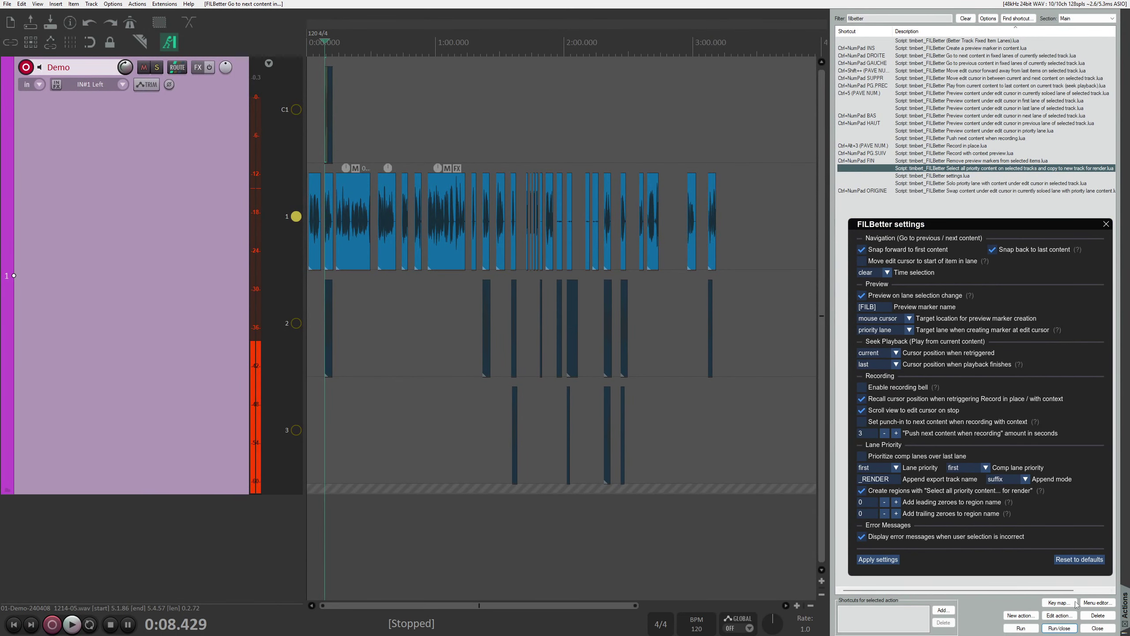
click(1021, 628)
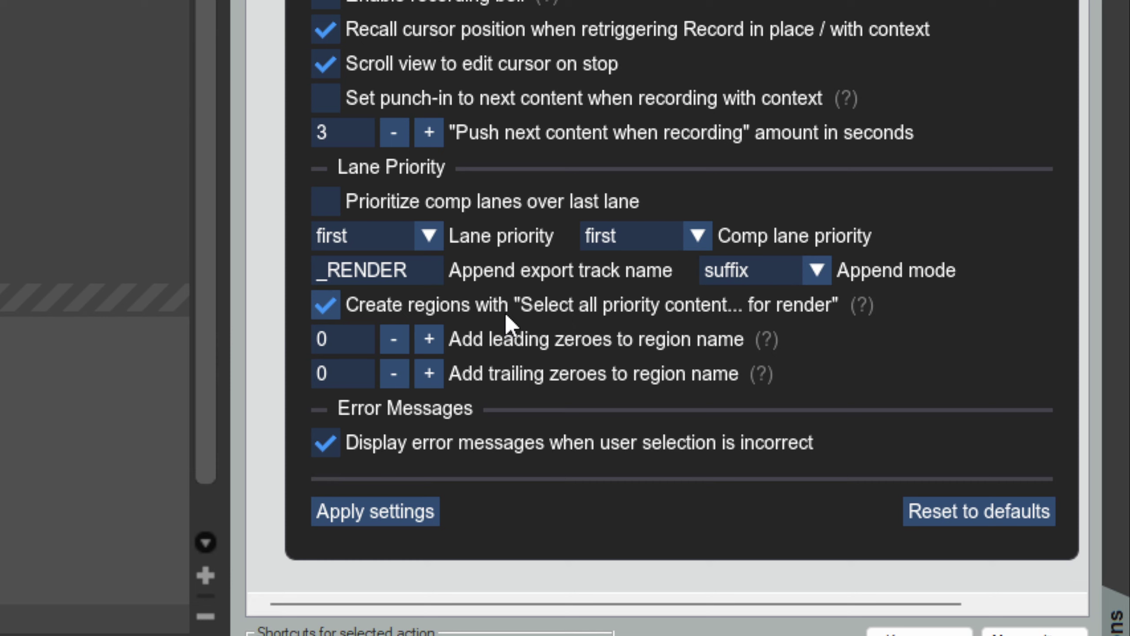
click(507, 316)
click(506, 315)
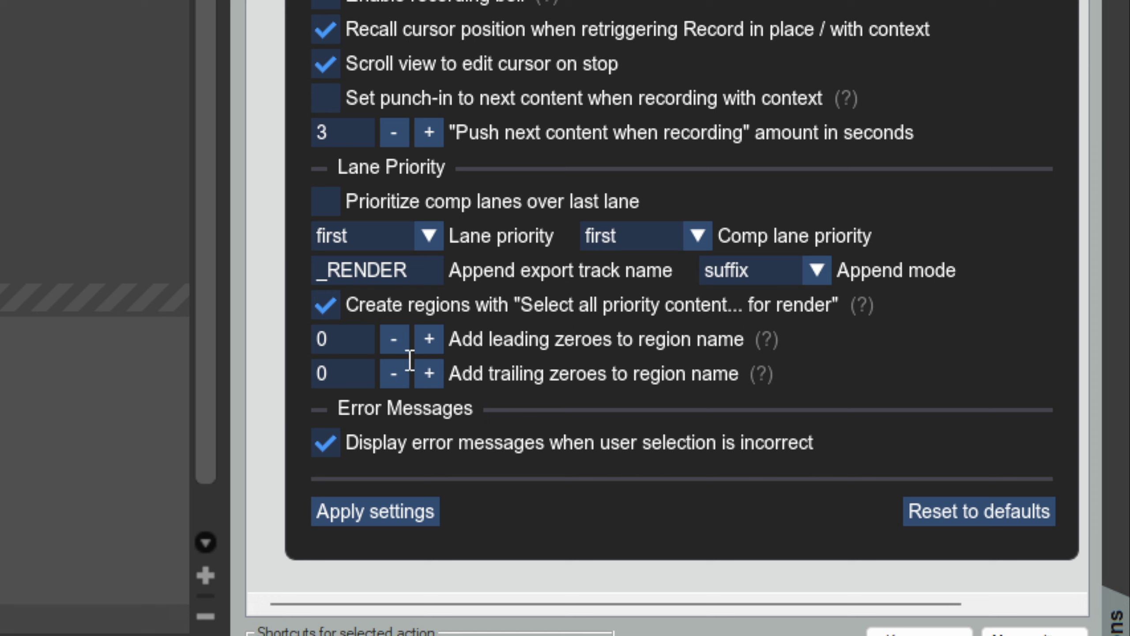
Step: Check the explanations for leading and trailing zeroes in region names, and set both amounts to 1
mouse_move(776, 347)
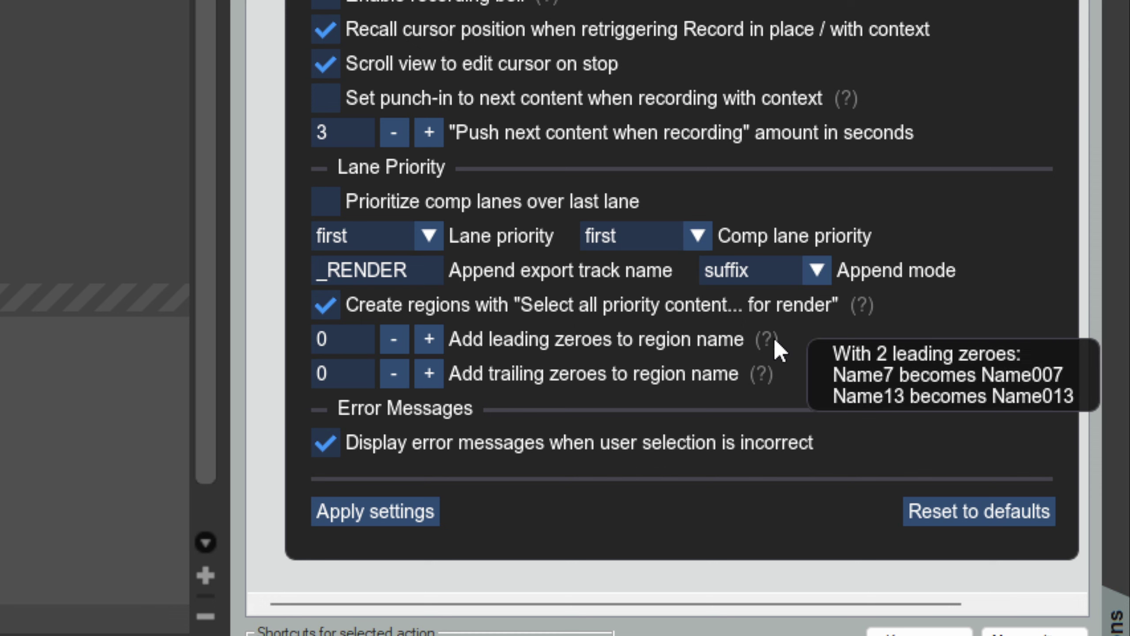
mouse_move(775, 379)
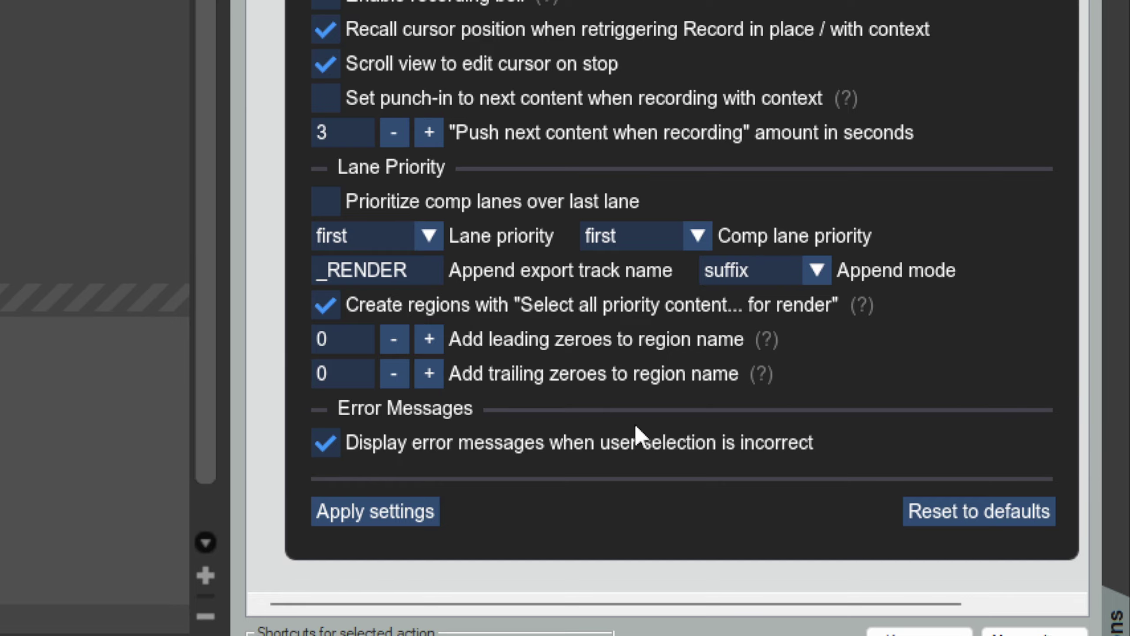
click(429, 338)
click(429, 373)
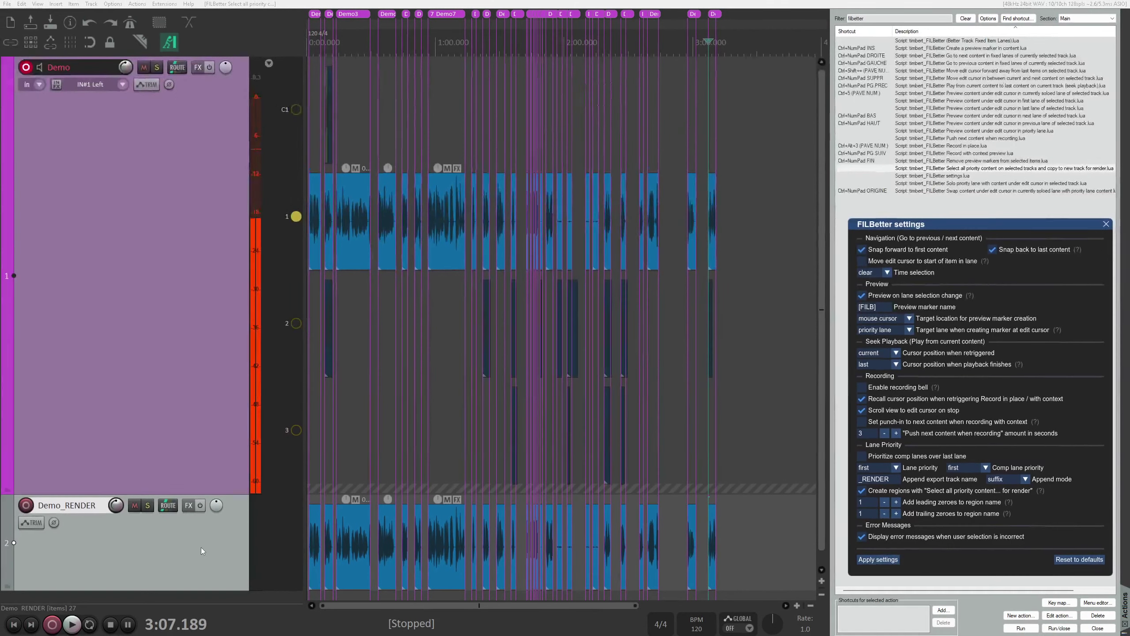
Step: Undo the render export, and copy all priority content of the Demo track to a new render track again
key(ctrl+z)
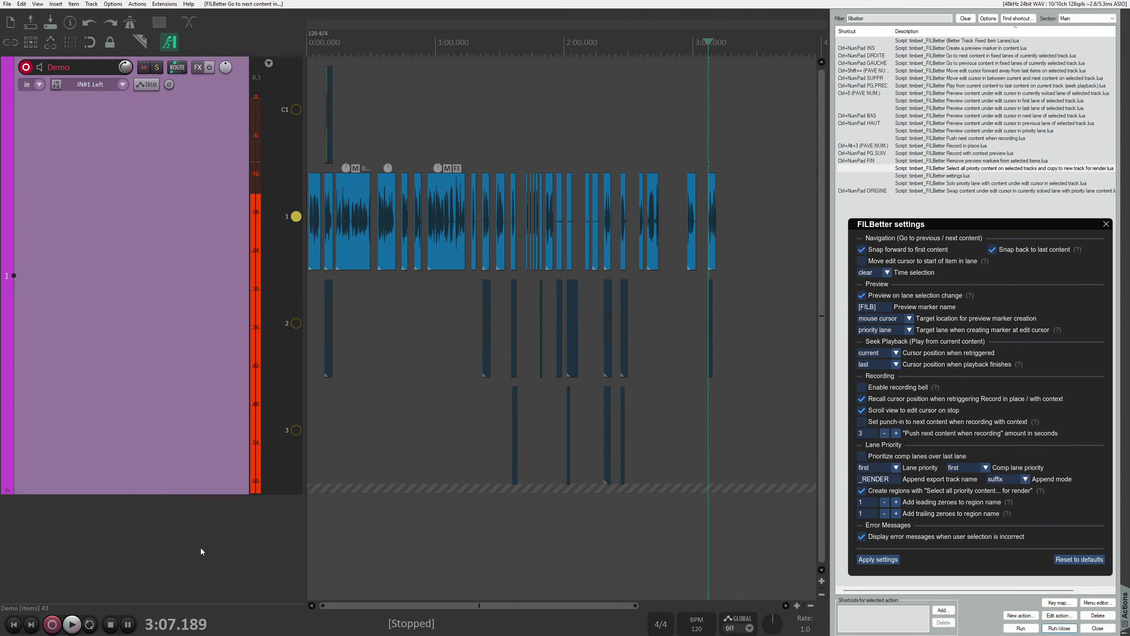
click(180, 417)
click(972, 168)
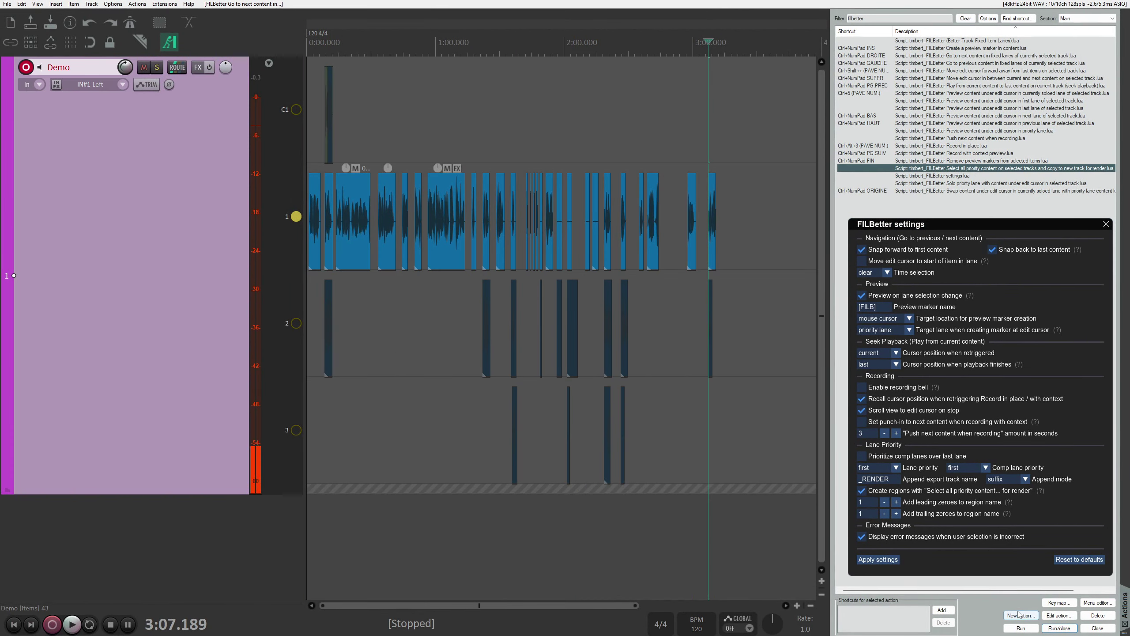
click(1025, 628)
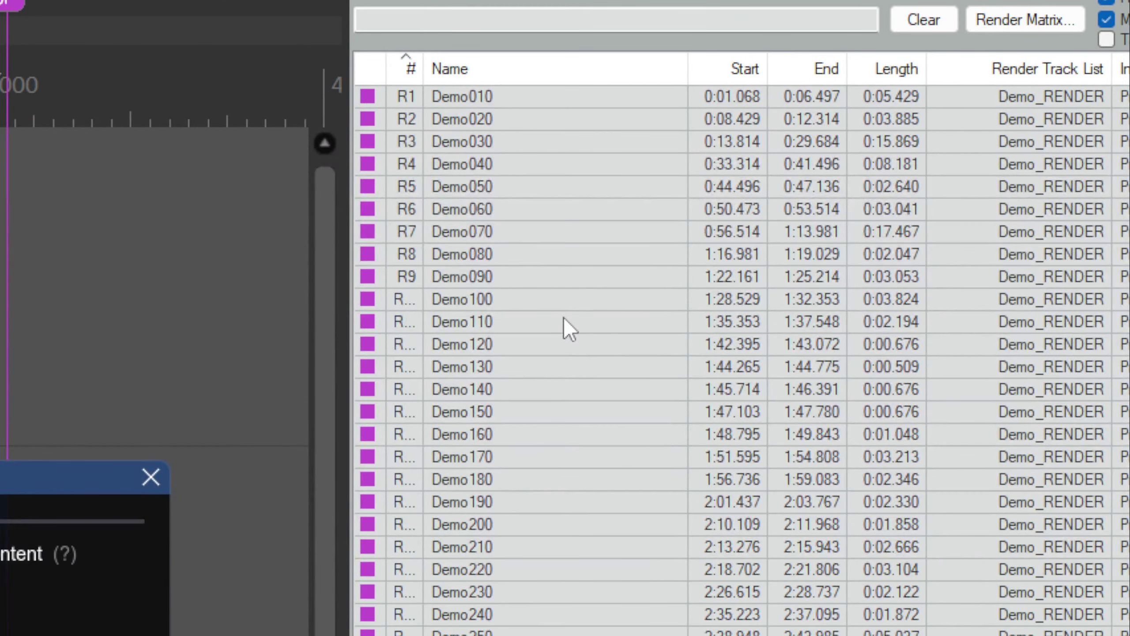
Step: Examine the numbering in the names of the exported regions, from the first region down to Demo260 and Demo270
click(873, 47)
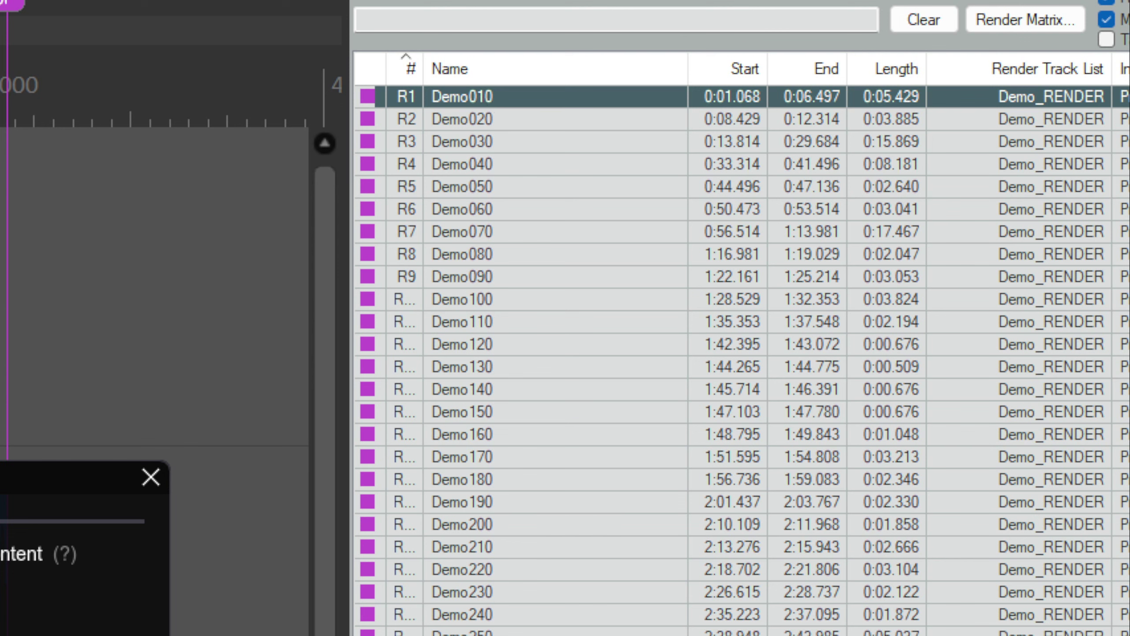
click(1, 75)
click(551, 375)
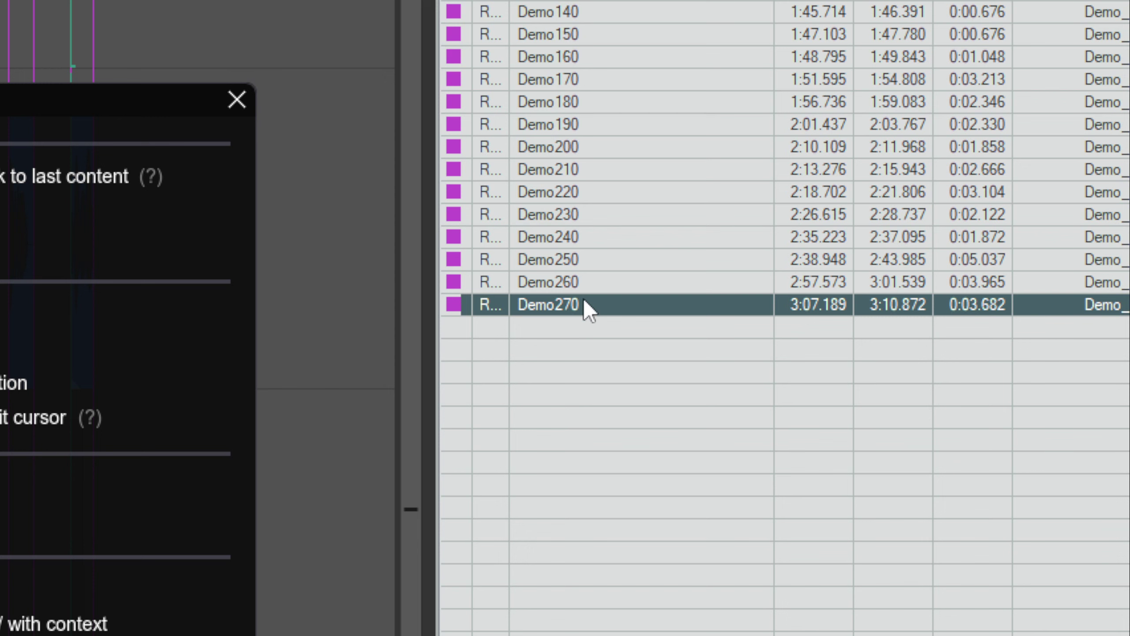
click(631, 290)
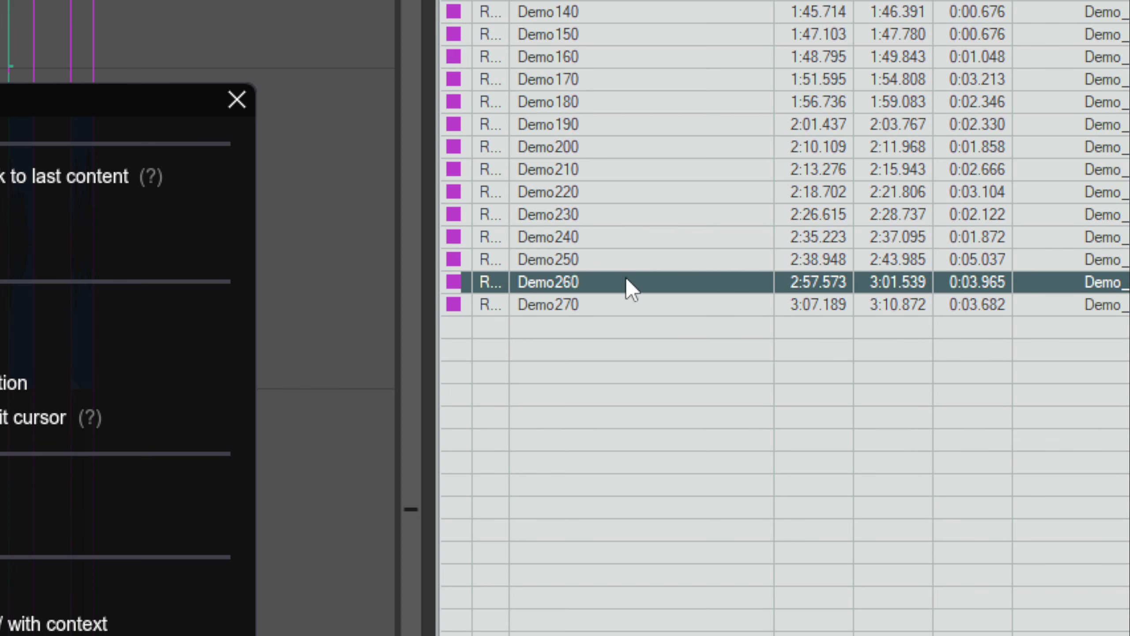
click(590, 298)
click(586, 285)
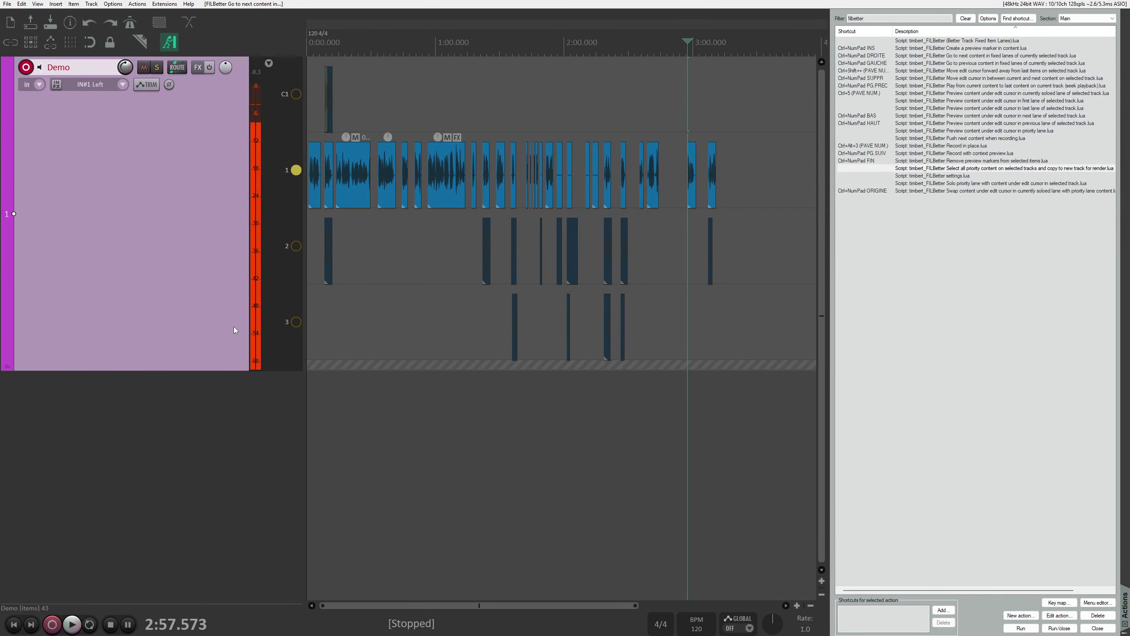
Step: Deselect the Demo track and try to create a preview marker in content with no track selected
click(203, 468)
click(180, 340)
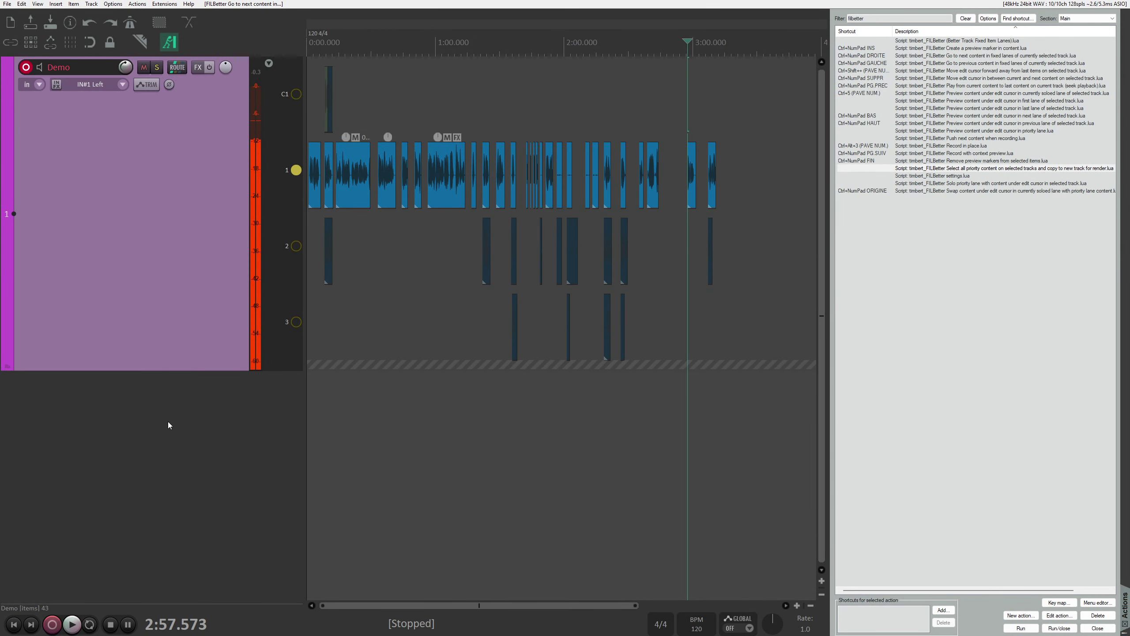
key(ctrl+KP_Insert)
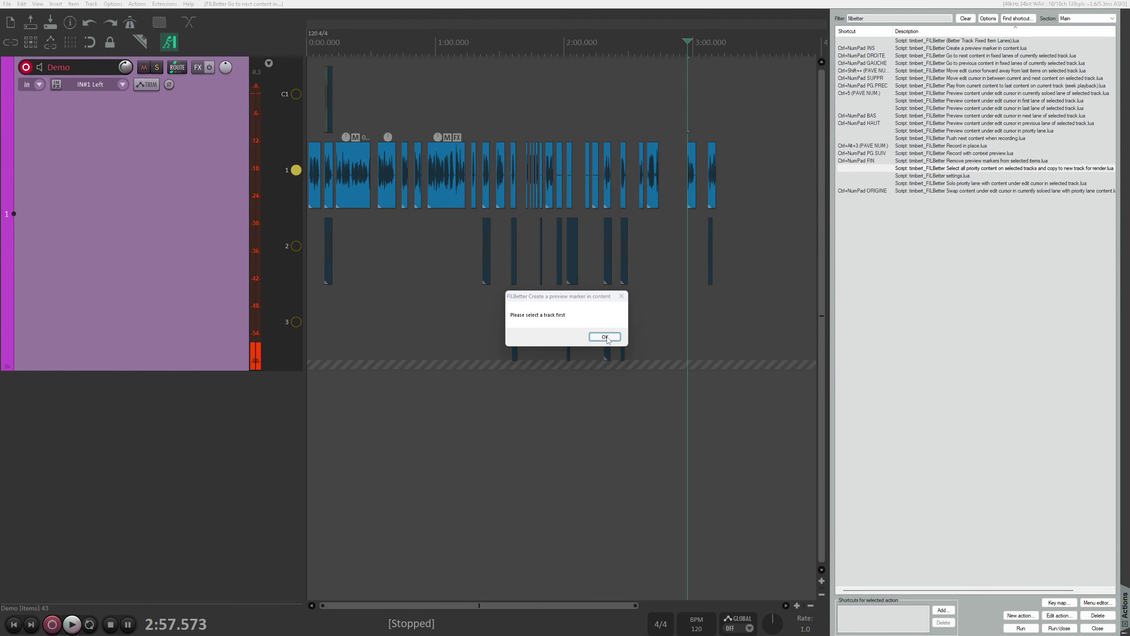
click(643, 349)
Step: Add an empty track without fixed lanes and try to preview content under the edit cursor in its next lane
double_click(242, 412)
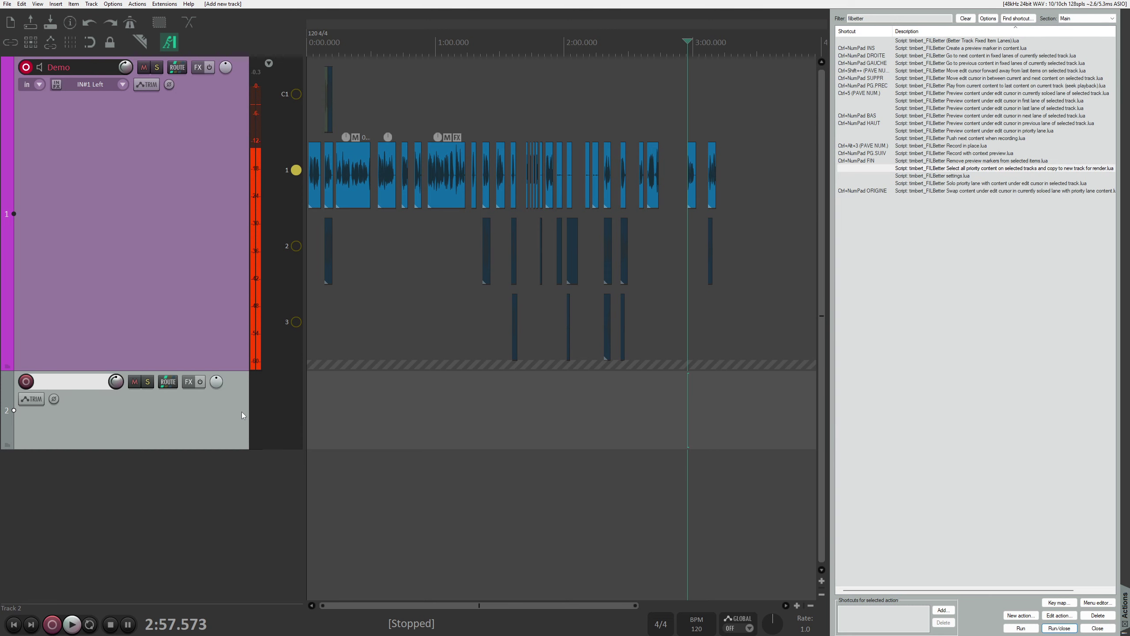
click(519, 412)
key(ctrl+KP_Down)
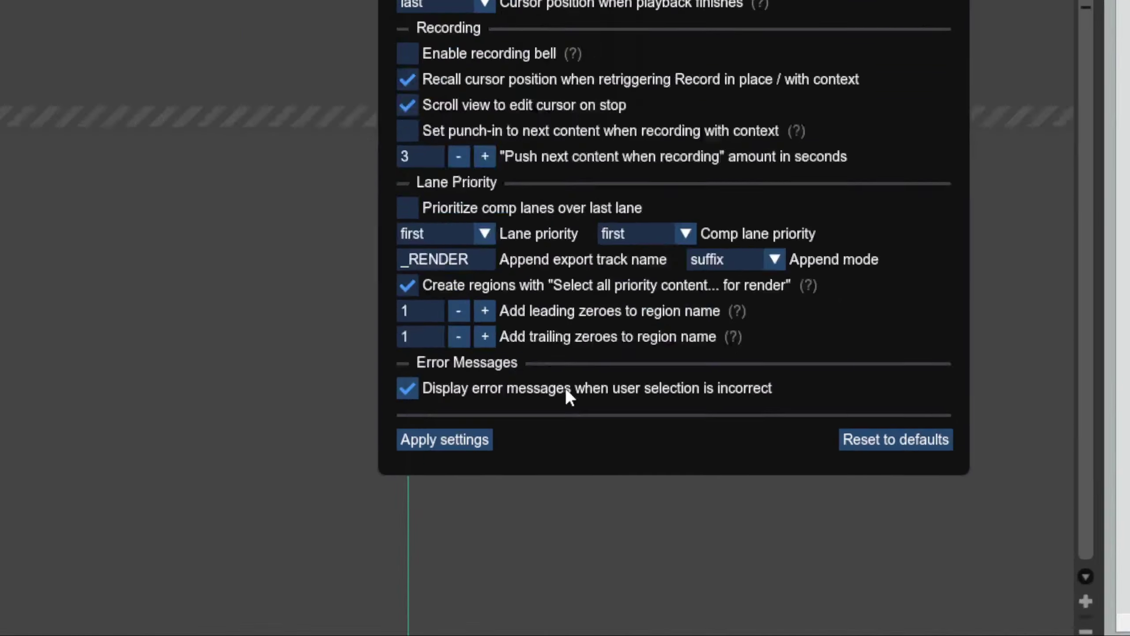
Step: Disable error messages for incorrect user selection, apply the settings, and place the edit cursor at 0:53.097
click(566, 388)
click(437, 439)
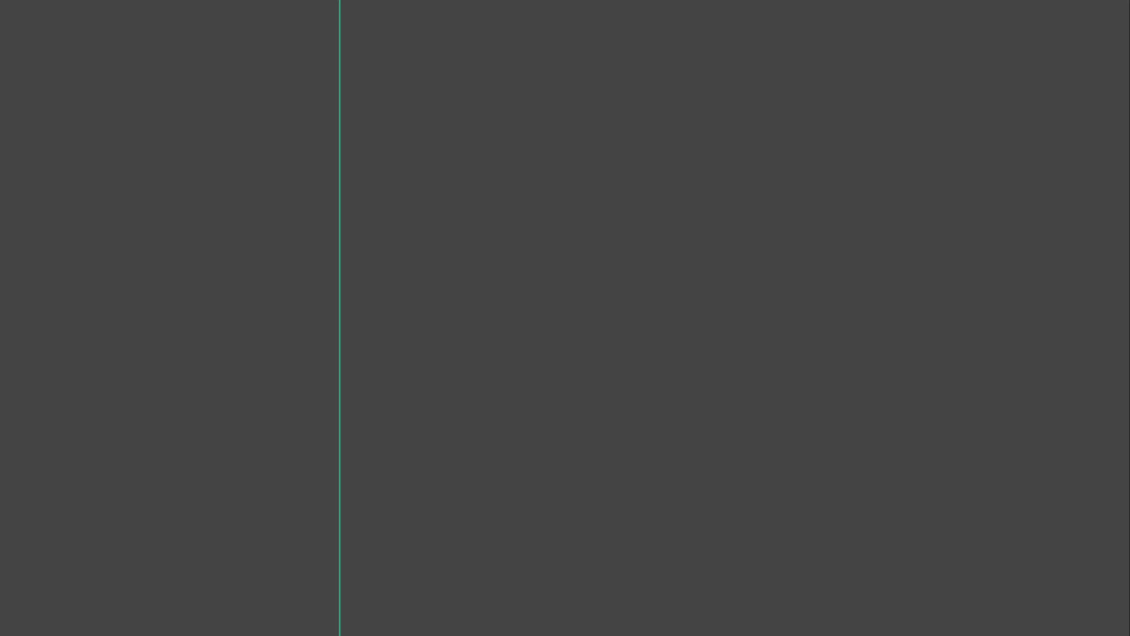
click(264, 421)
click(420, 421)
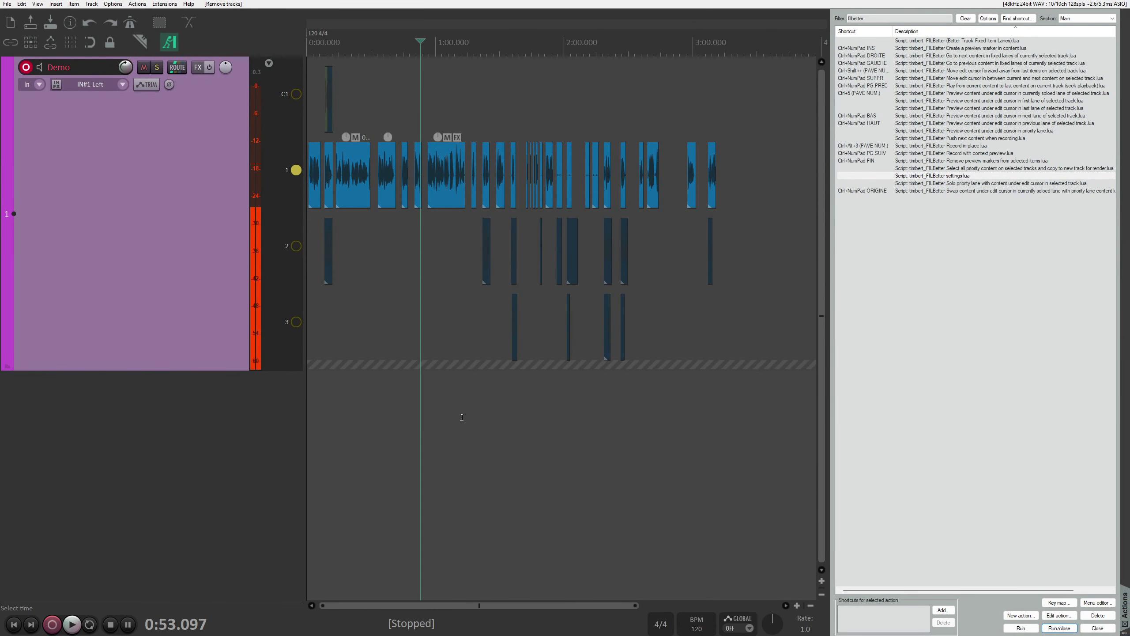